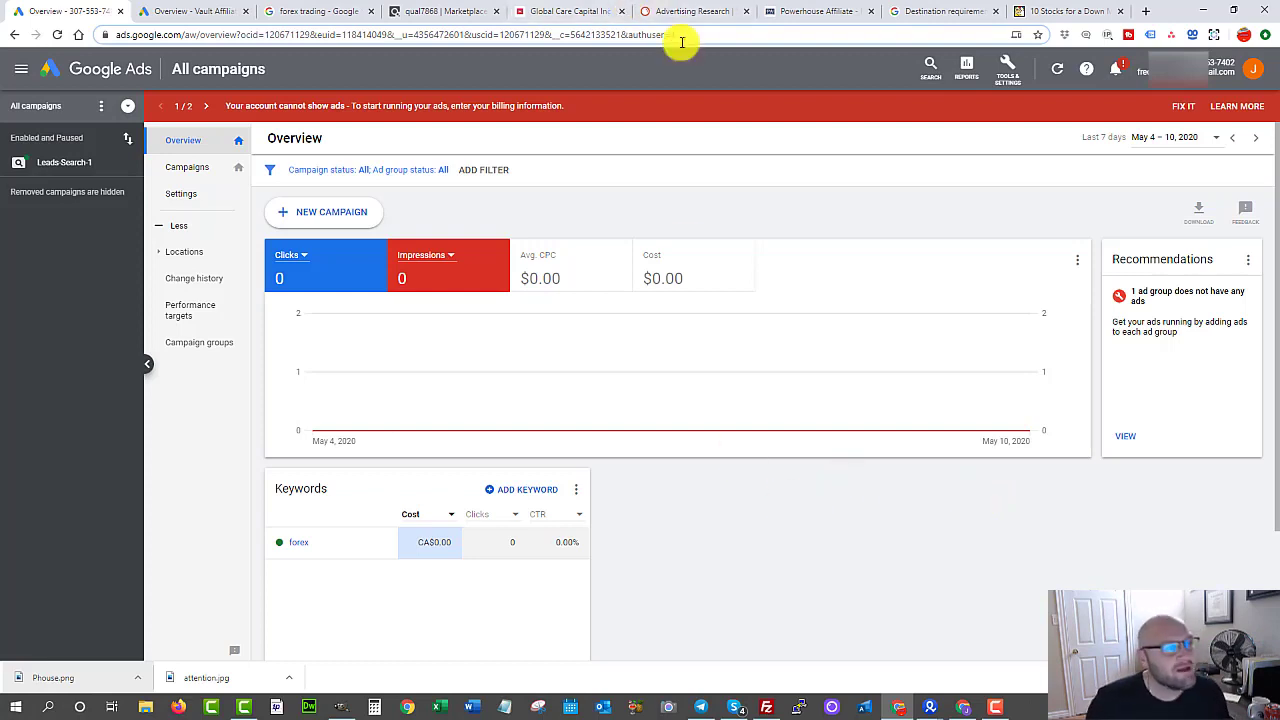
# Step: Examine the "Insufficient original content" rules in Google's Destination requirements policy, especially the entry on bridge pages and destinations that send users elsewhere
pyautogui.click(955, 11)
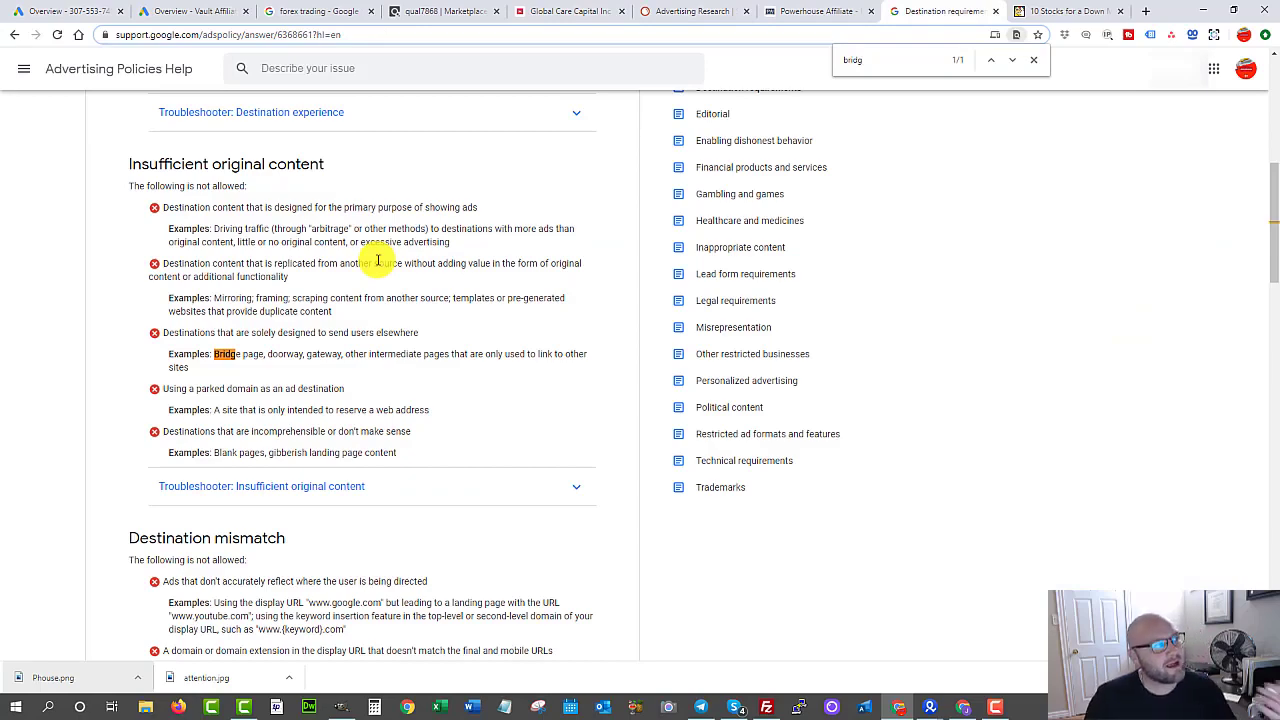
pyautogui.scroll(3, 863, 306)
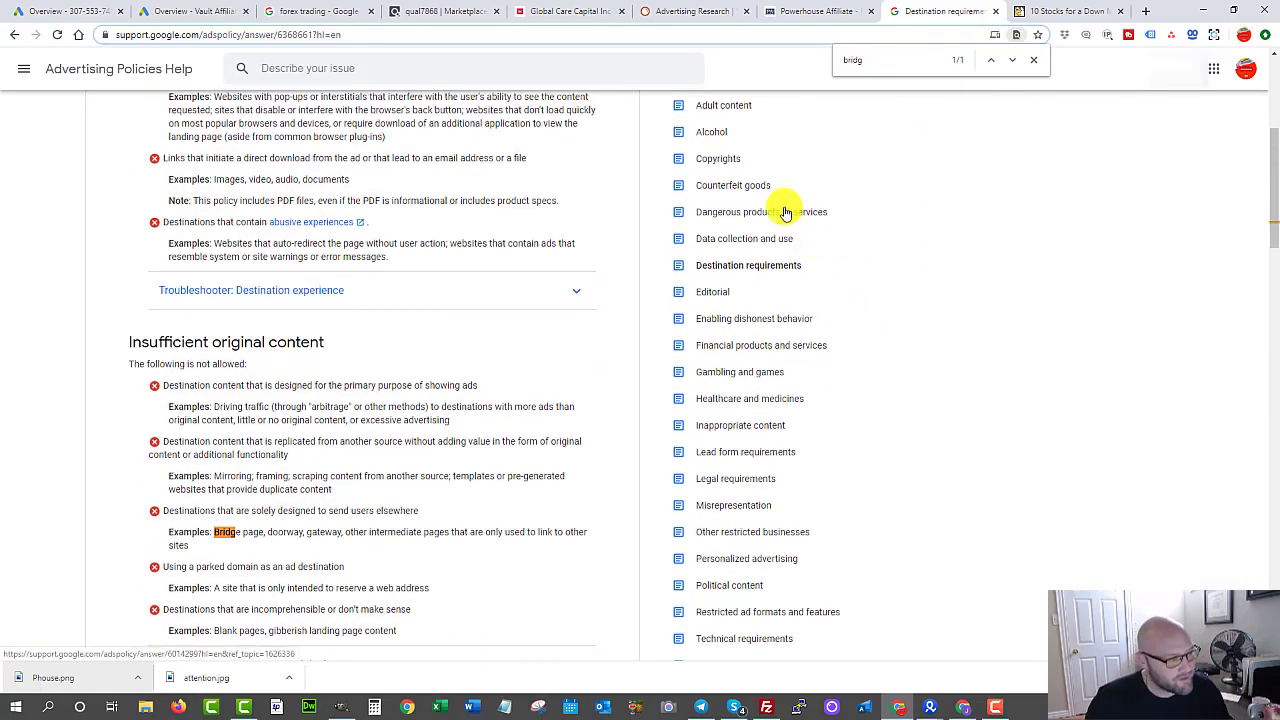
pyautogui.scroll(1, 783, 217)
pyautogui.scroll(-2, 769, 217)
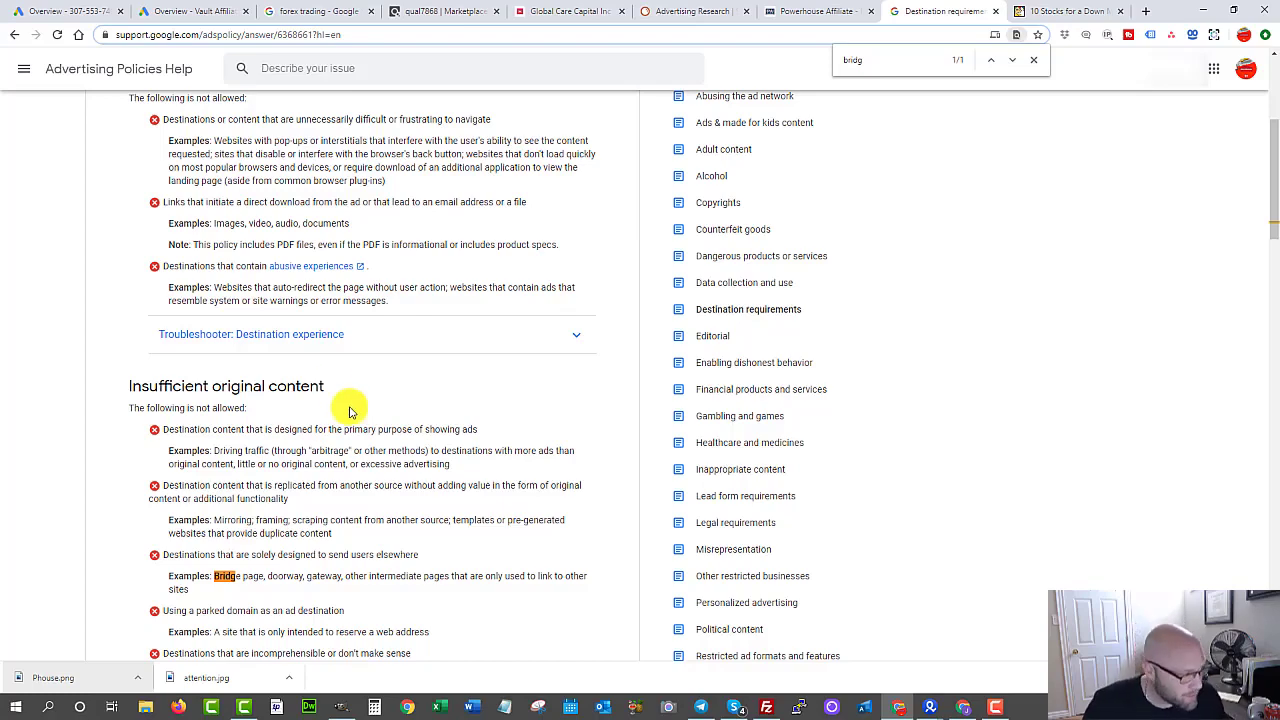
pyautogui.scroll(-2, 350, 405)
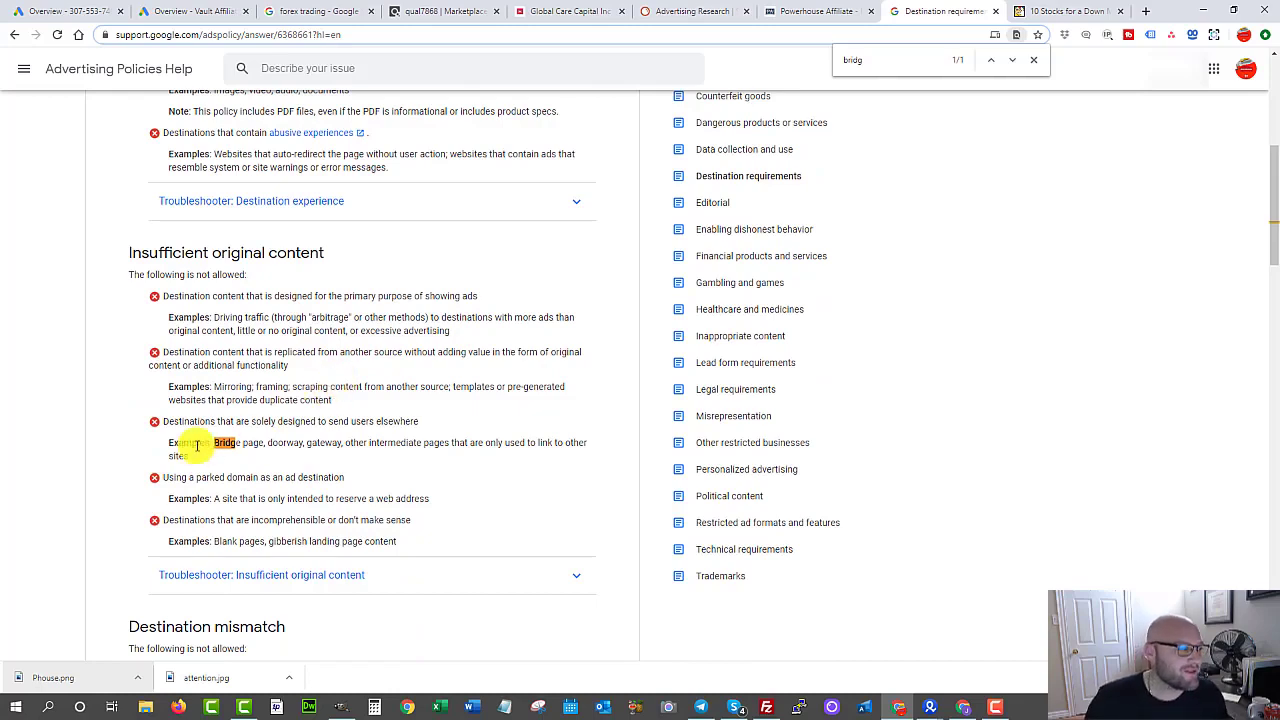
pyautogui.moveTo(168, 425); pyautogui.dragTo(391, 420)
pyautogui.click(391, 420)
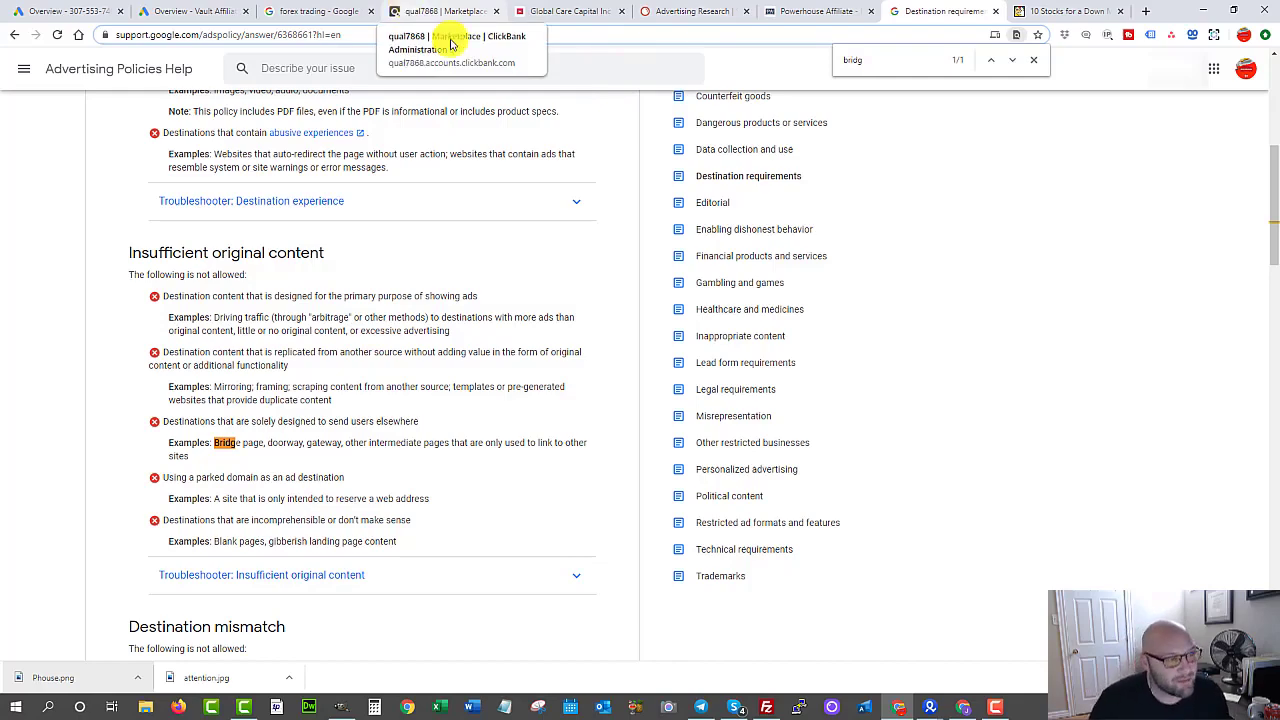
pyautogui.scroll(1, 886, 386)
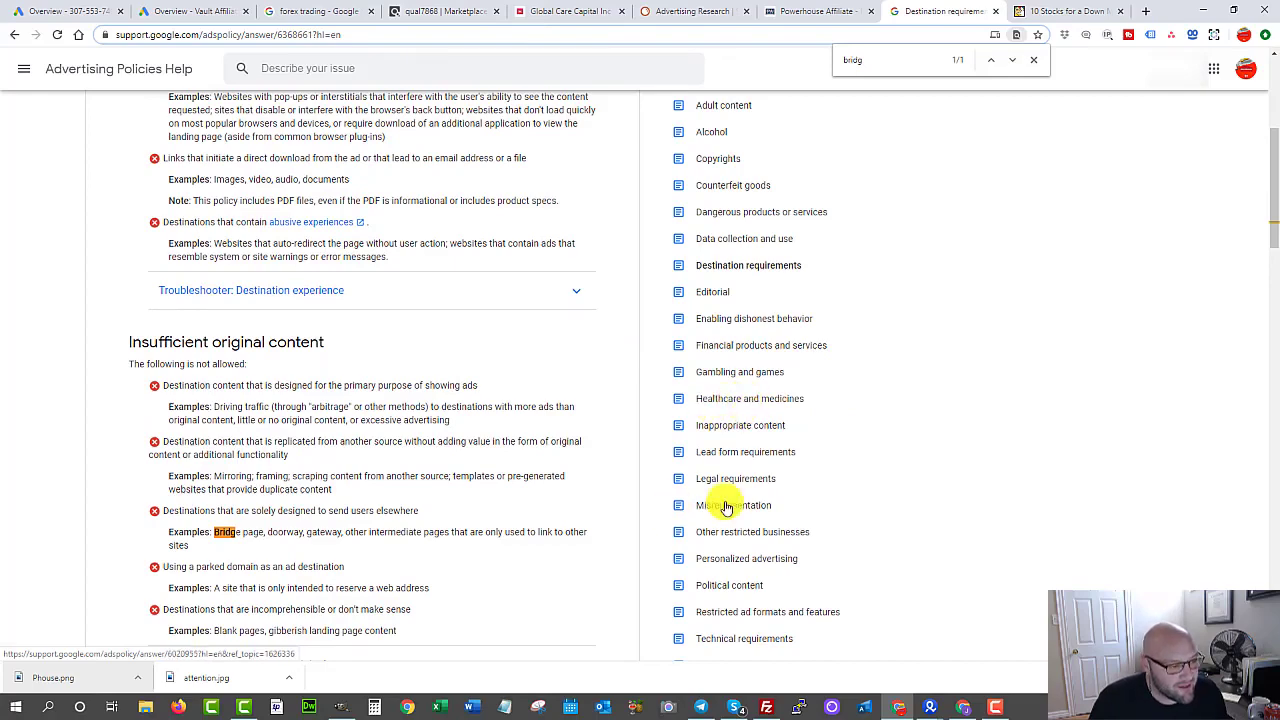
pyautogui.scroll(-1, 729, 566)
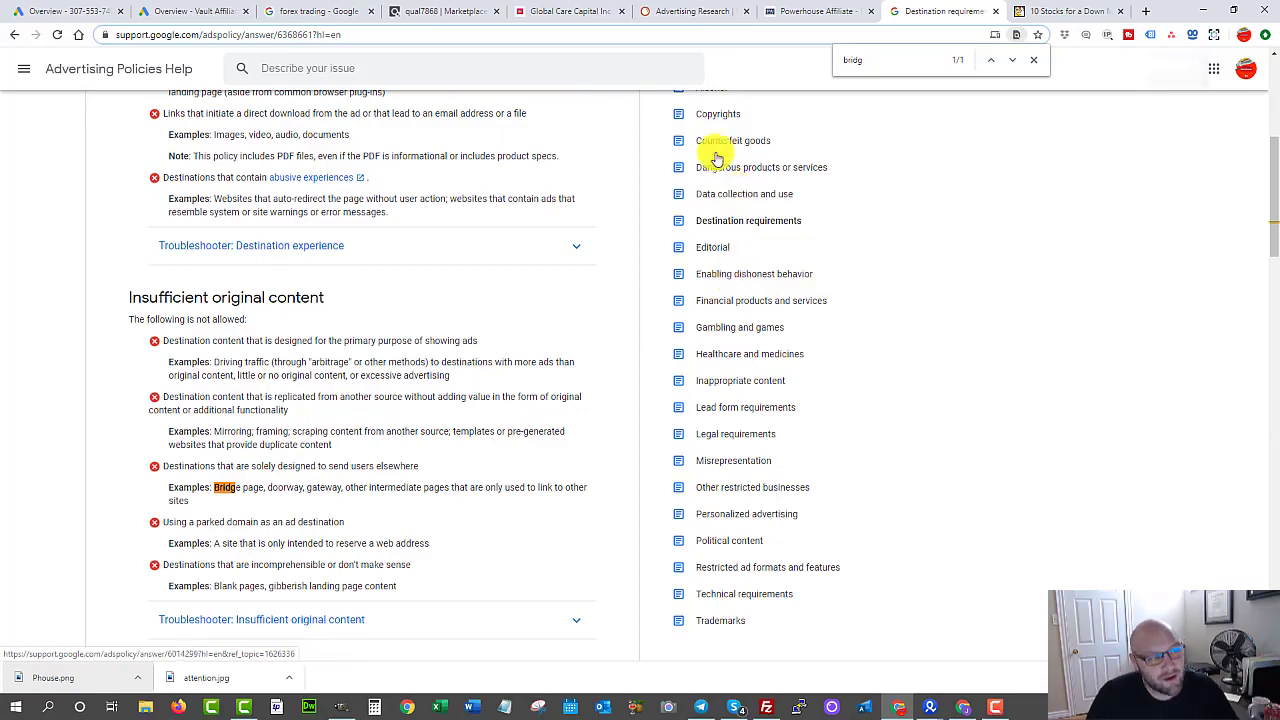
pyautogui.scroll(2, 547, 230)
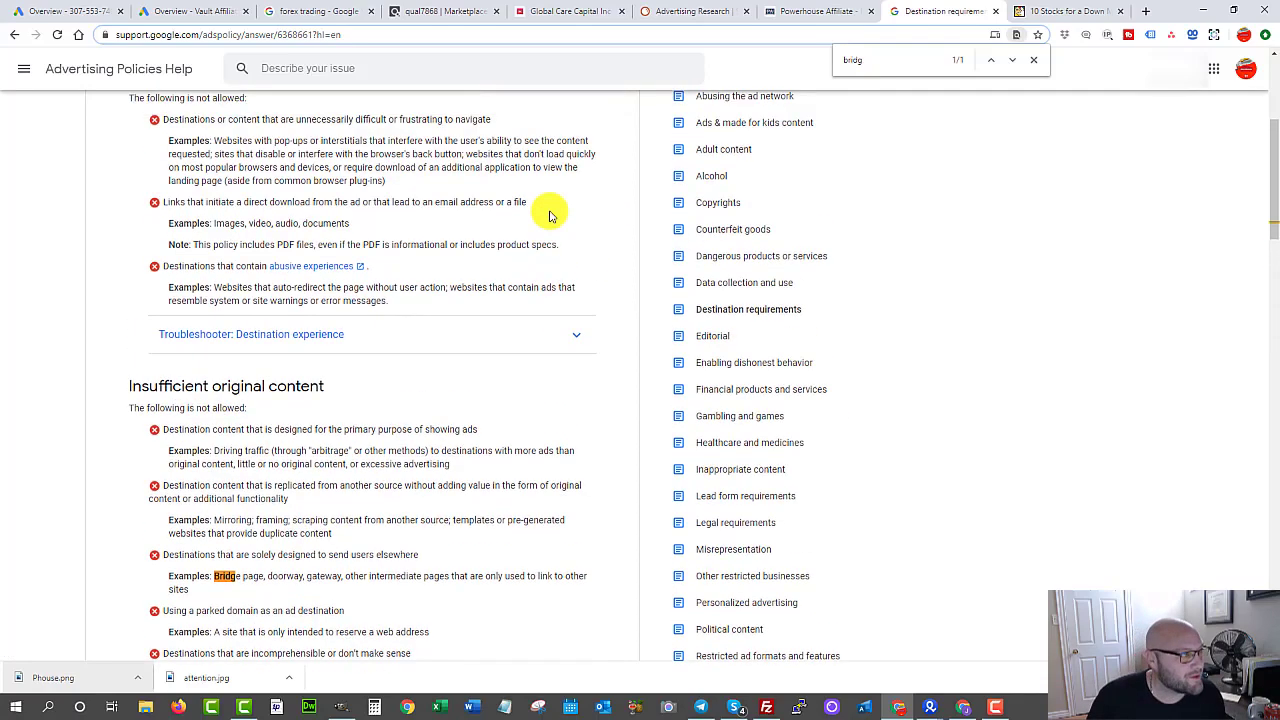
# Step: Switch to the ClickBank marketplace and look through the Business / Investing: Equities & Stocks offers, product categories and filter attributes
pyautogui.click(440, 12)
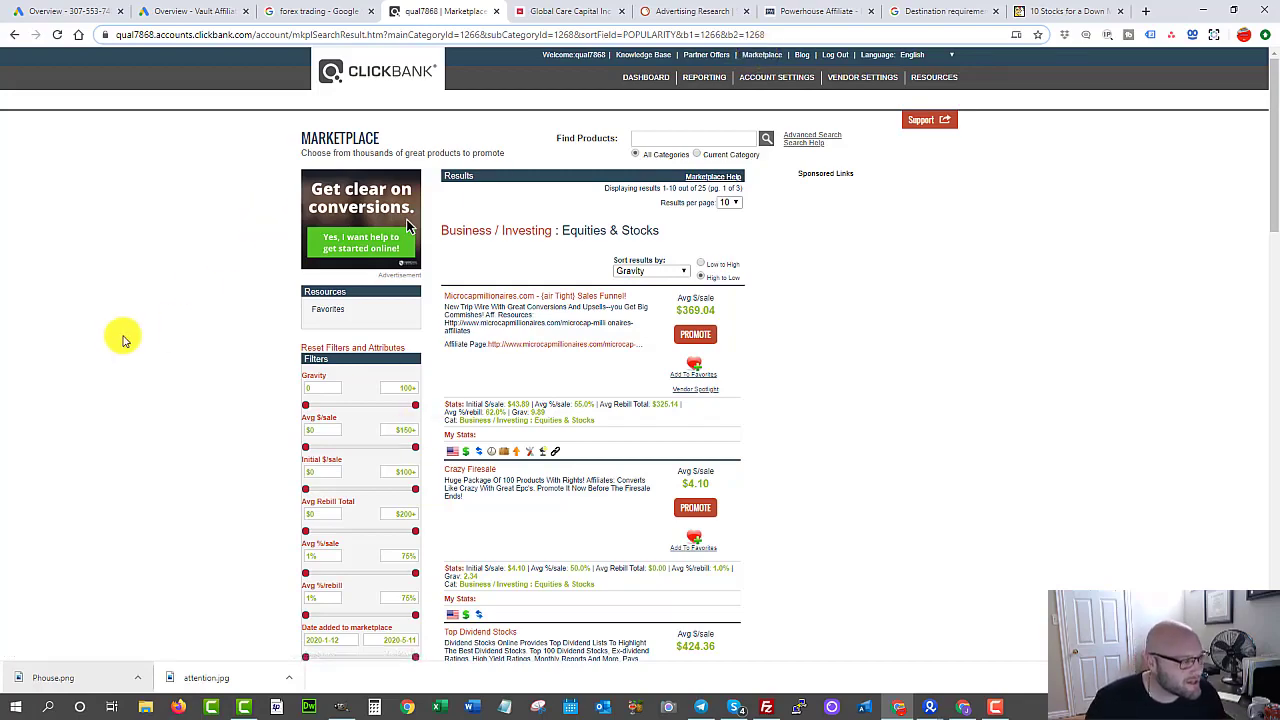
pyautogui.scroll(-8, 129, 337)
pyautogui.scroll(-6, 350, 300)
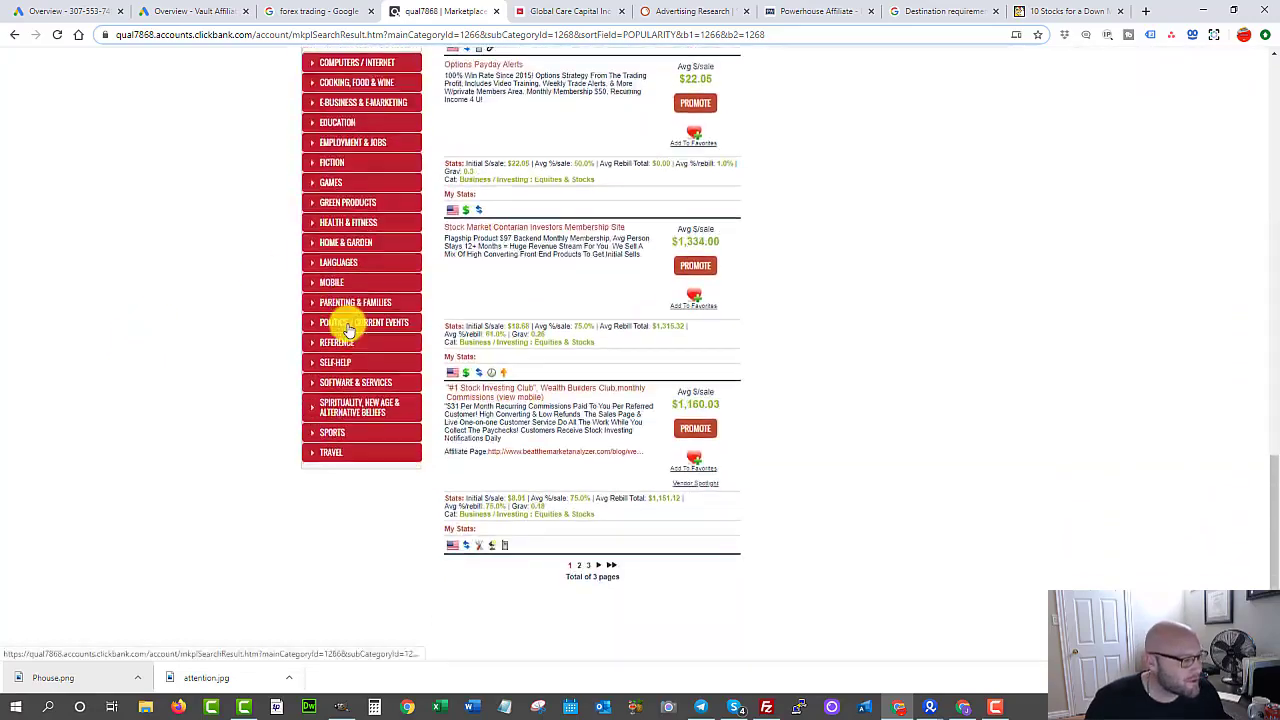
pyautogui.scroll(3, 346, 330)
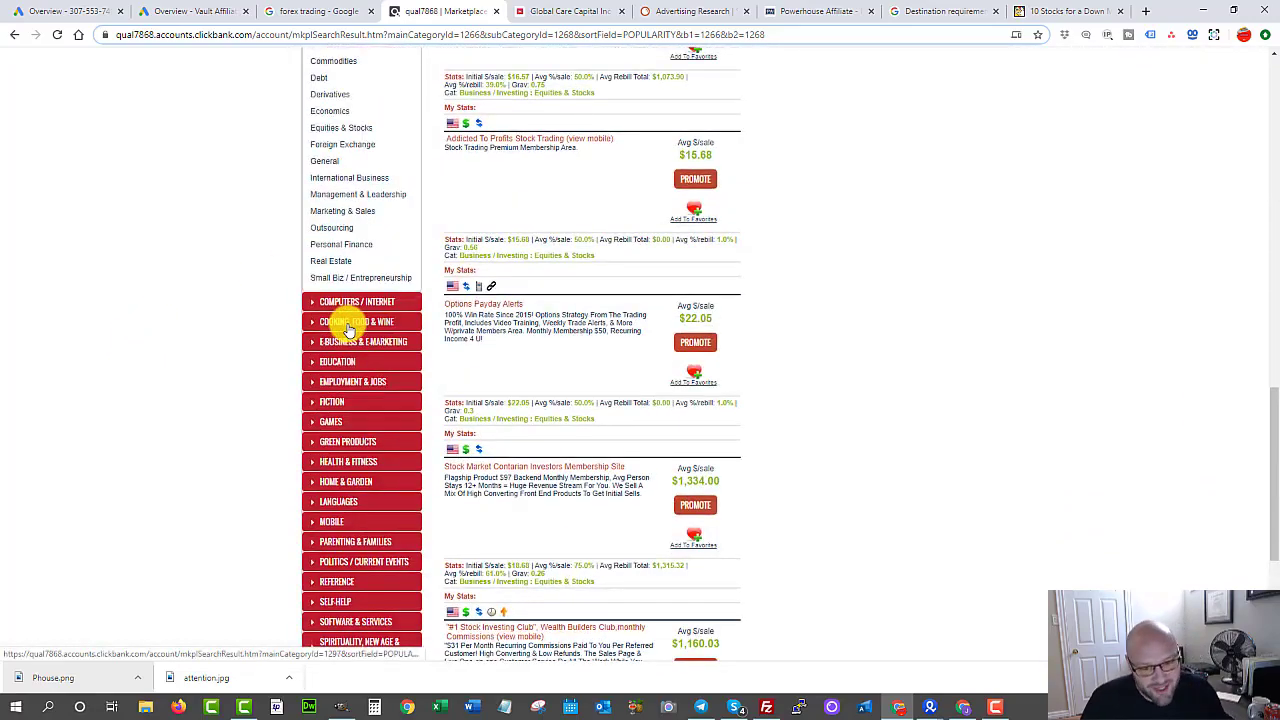
pyautogui.scroll(-3, 348, 330)
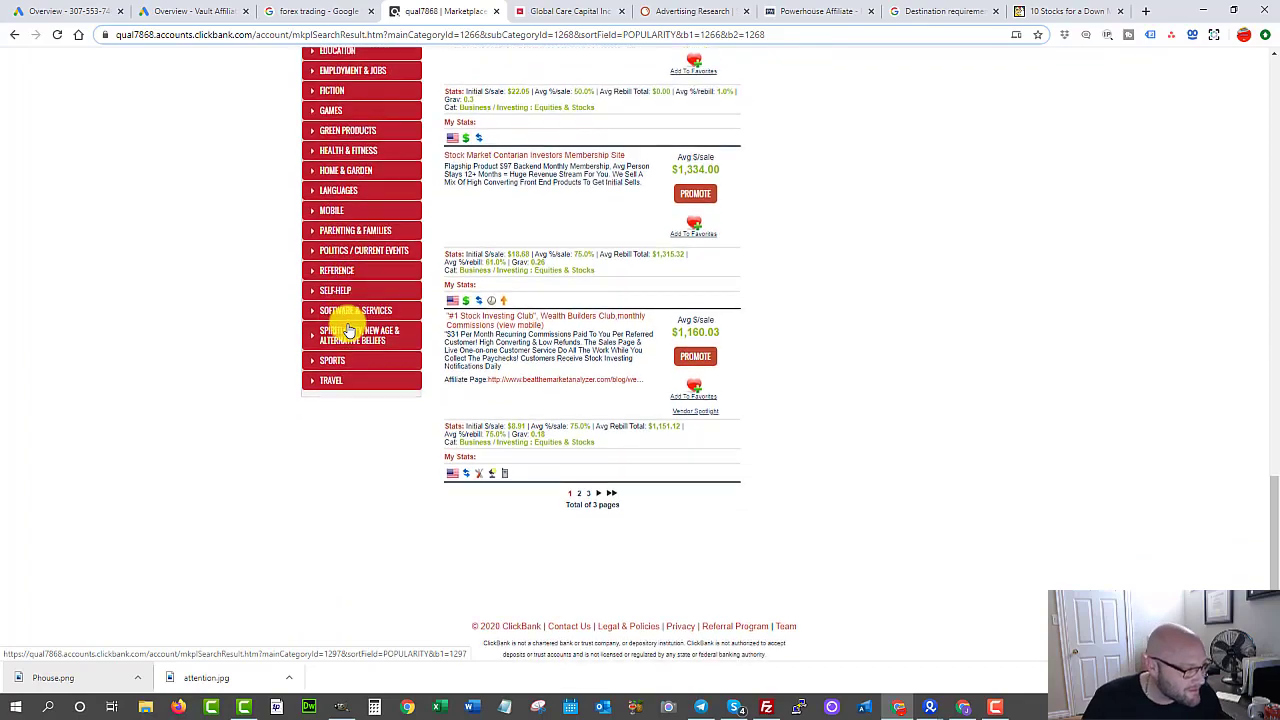
pyautogui.scroll(2, 348, 330)
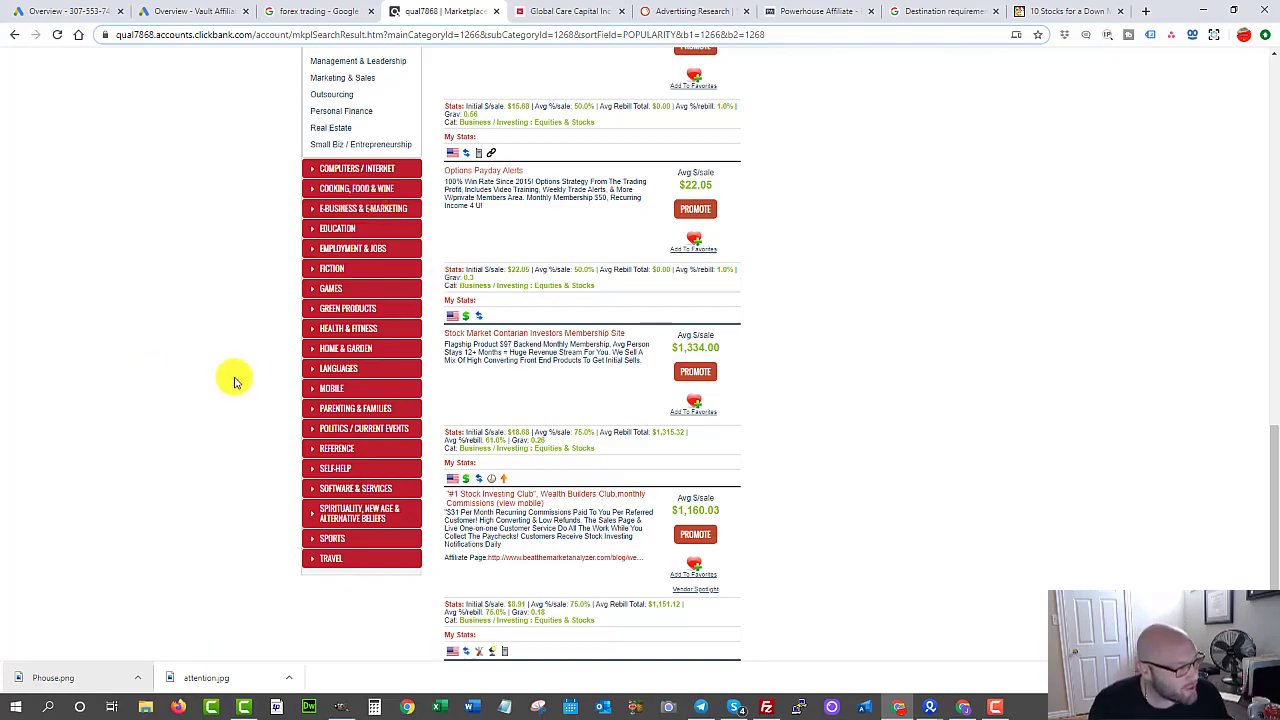
pyautogui.scroll(15, 163, 372)
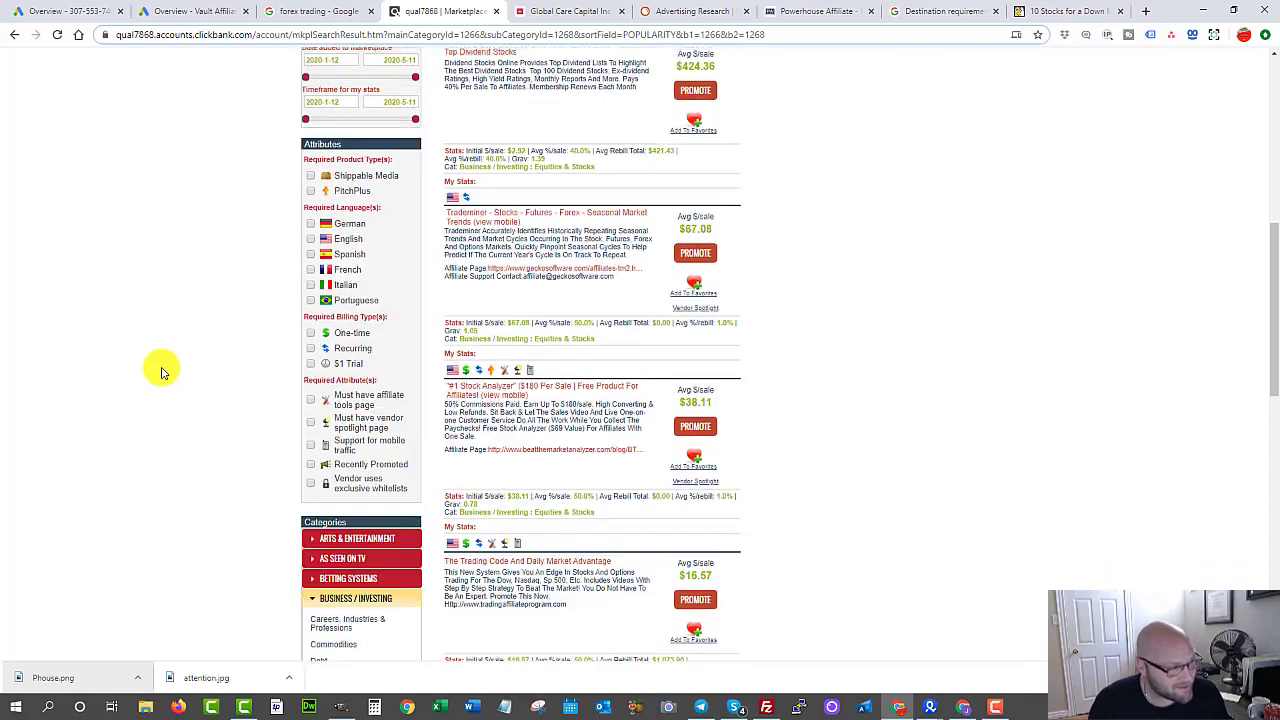
pyautogui.scroll(2, 163, 372)
pyautogui.scroll(-4, 163, 372)
pyautogui.scroll(5, 163, 372)
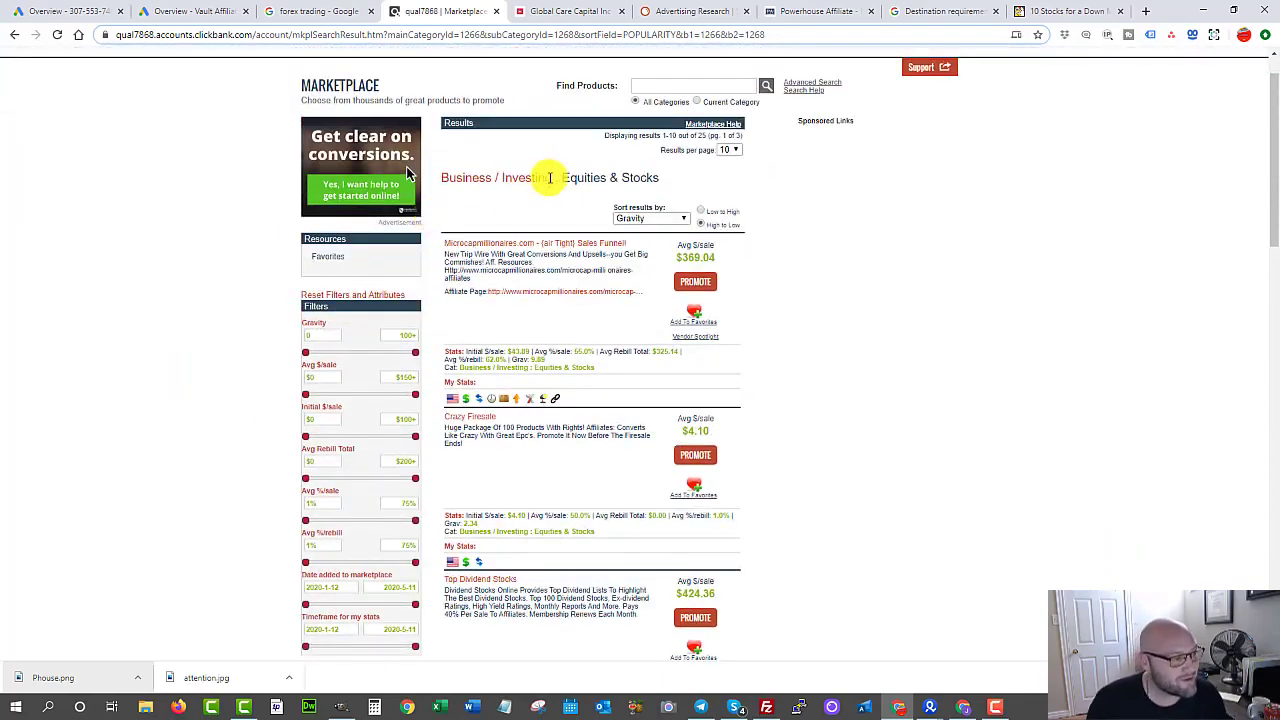
# Step: Check the sorting options for the marketplace results and highlight the average earnings per sale of the Microcapmillionaires.com offer
pyautogui.click(645, 219)
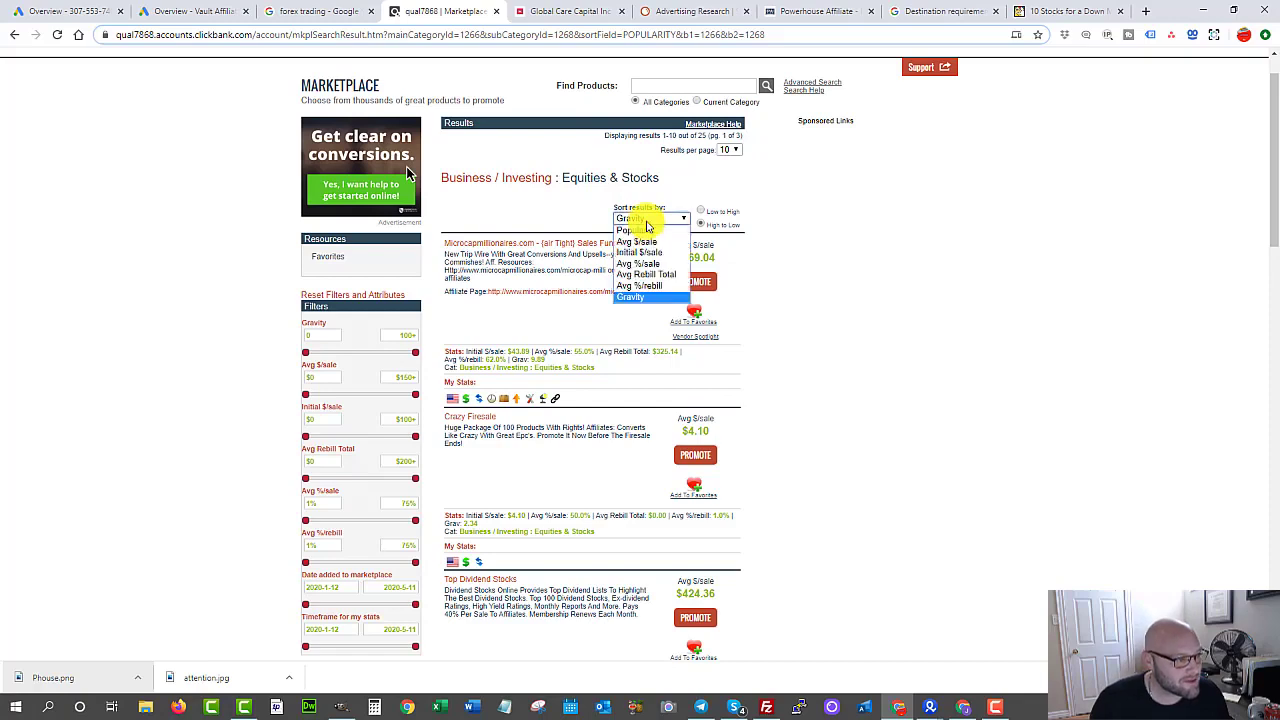
pyautogui.click(739, 250)
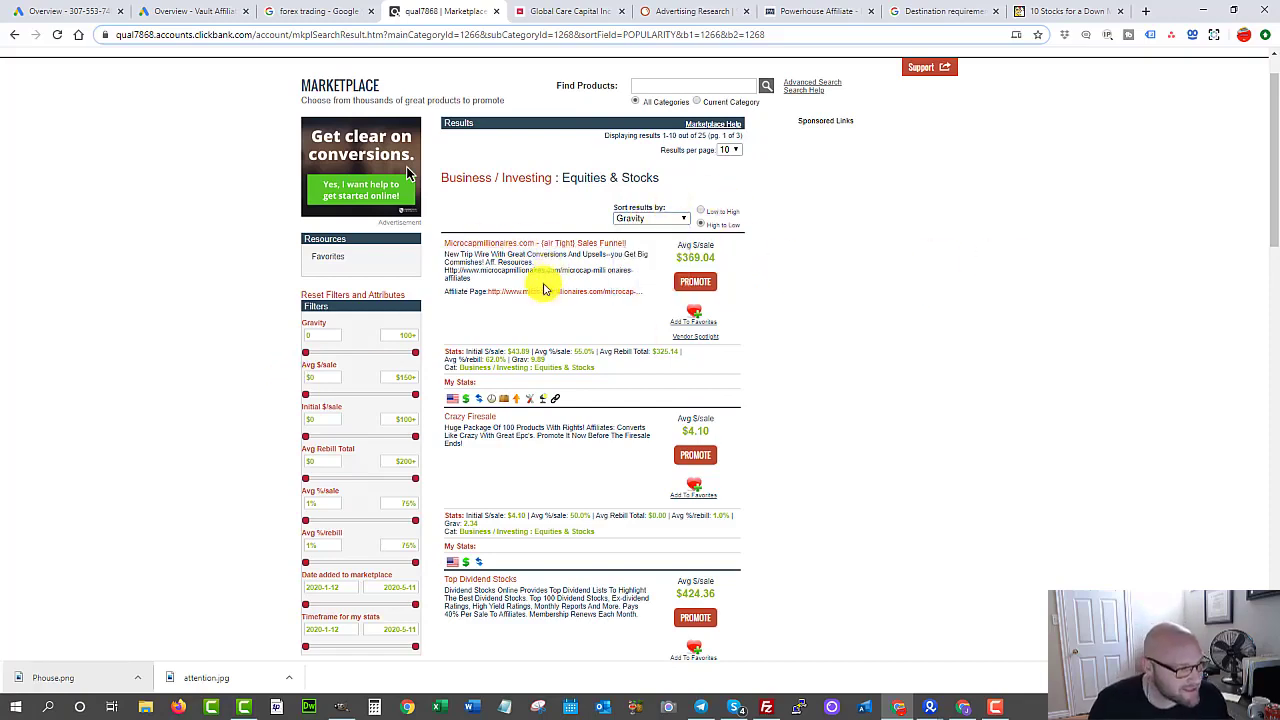
pyautogui.doubleClick(701, 256)
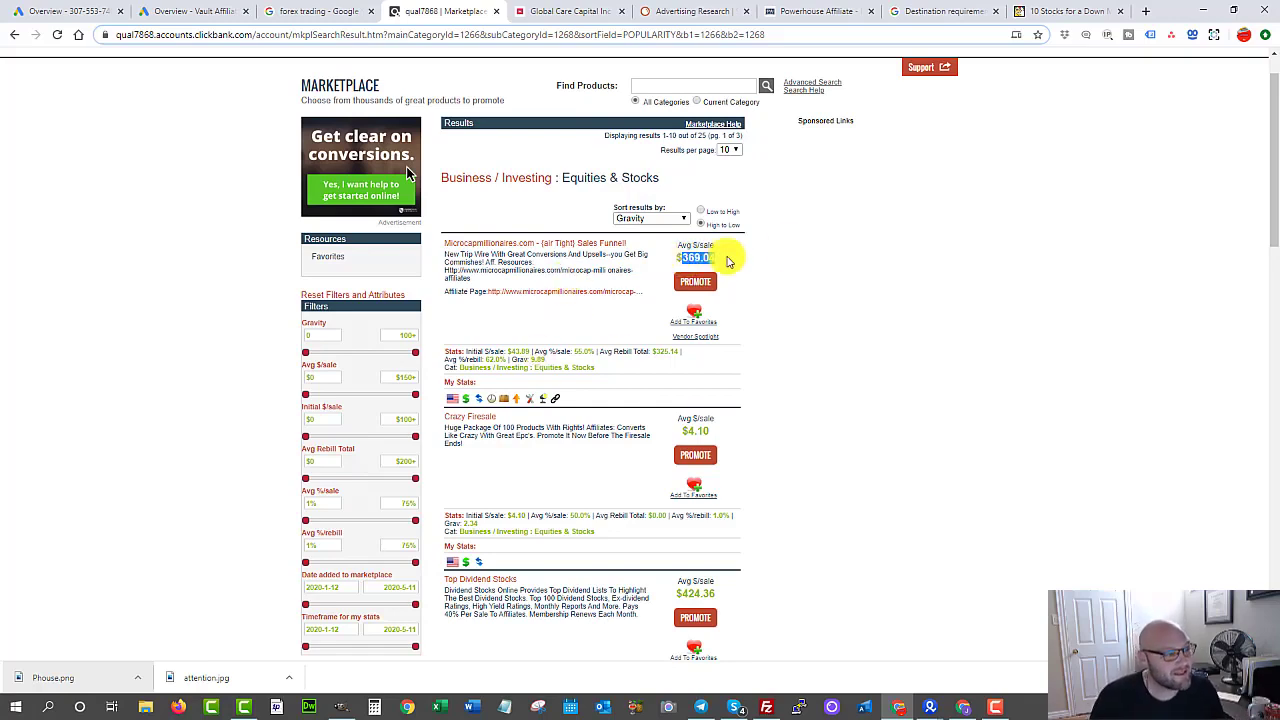
pyautogui.click(790, 250)
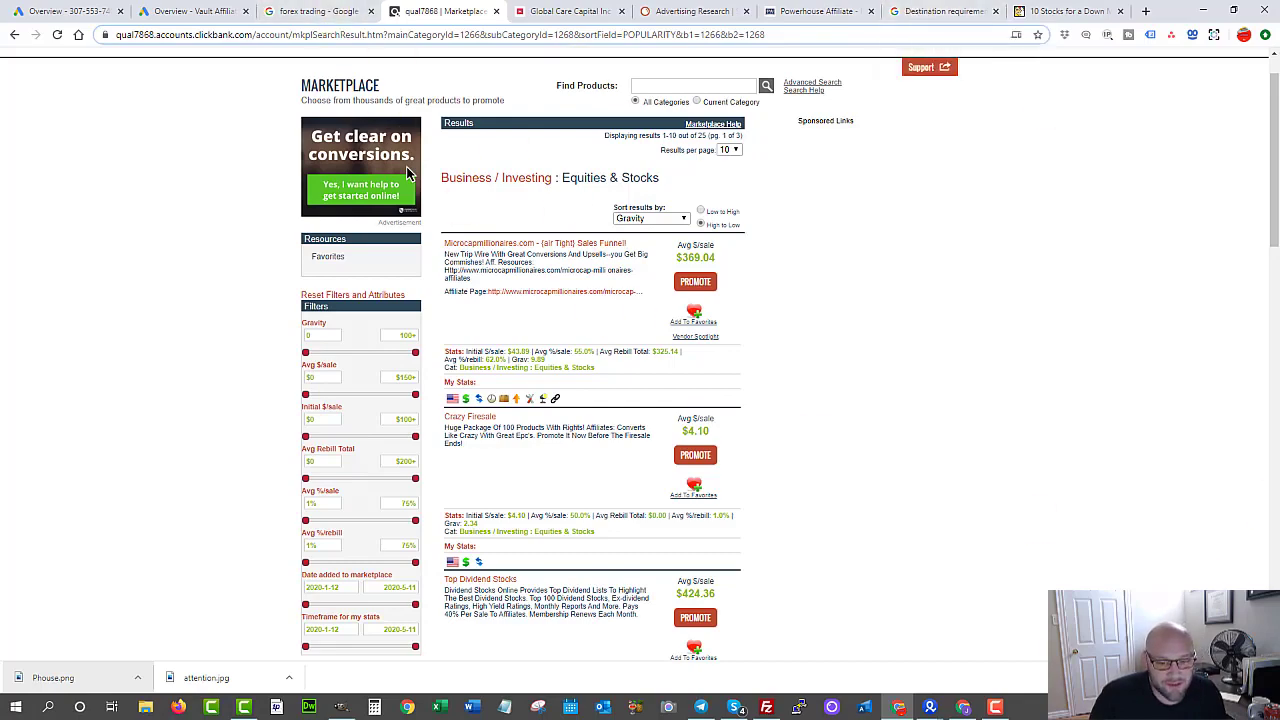
# Step: Open the Motley Fool Canada "How to Invest in a Down Market" ad from the Google results for "investing guide"
pyautogui.hotkey('ctrl', '9')
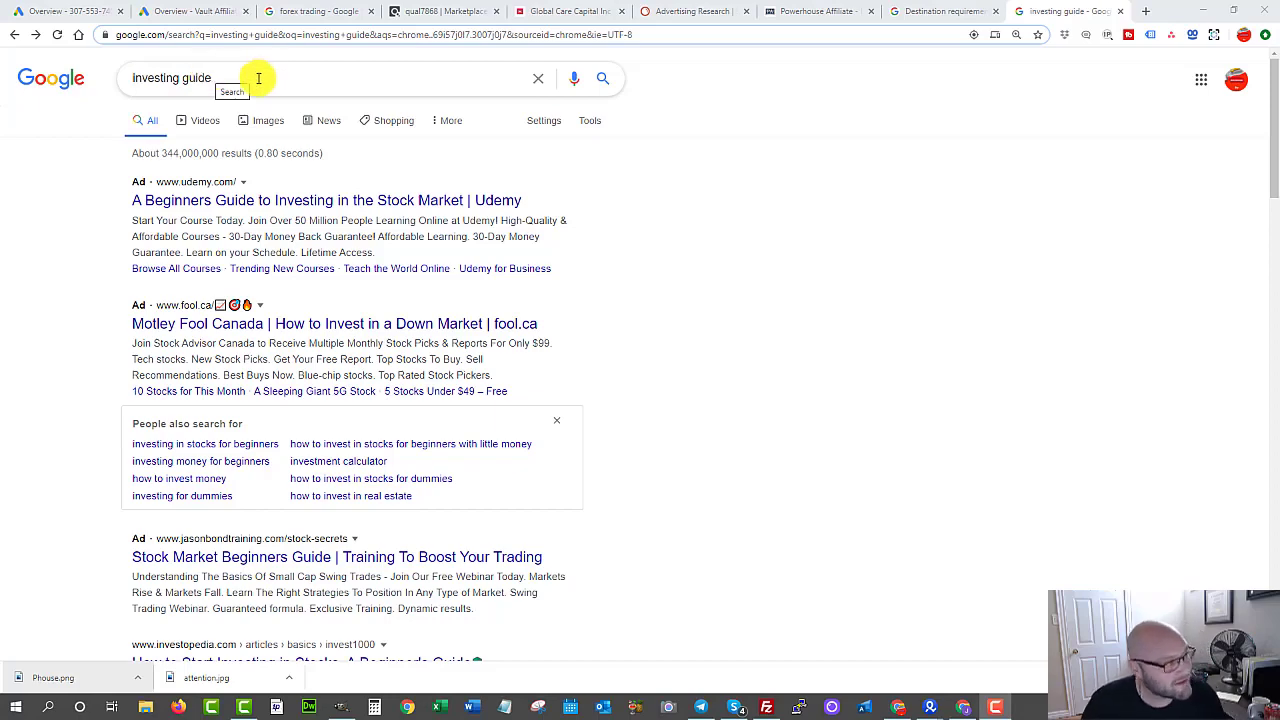
pyautogui.moveTo(257, 78); pyautogui.dragTo(108, 78)
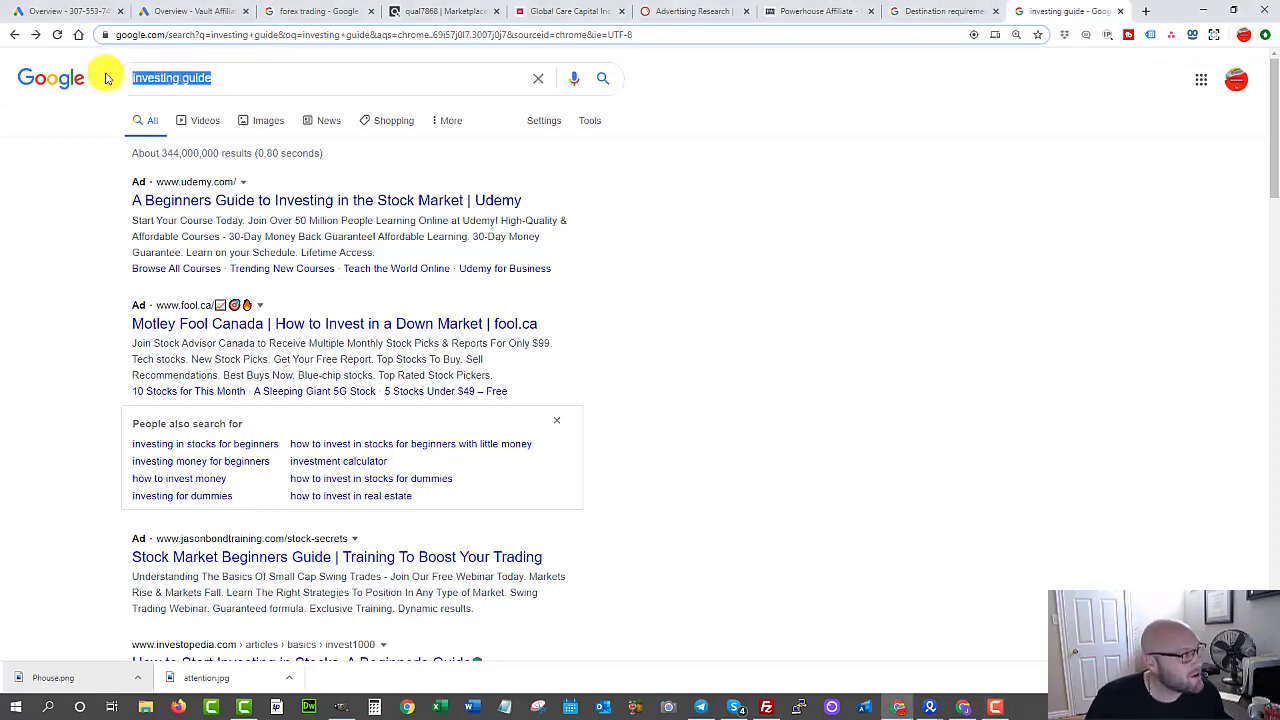
pyautogui.click(172, 77)
pyautogui.click(746, 233)
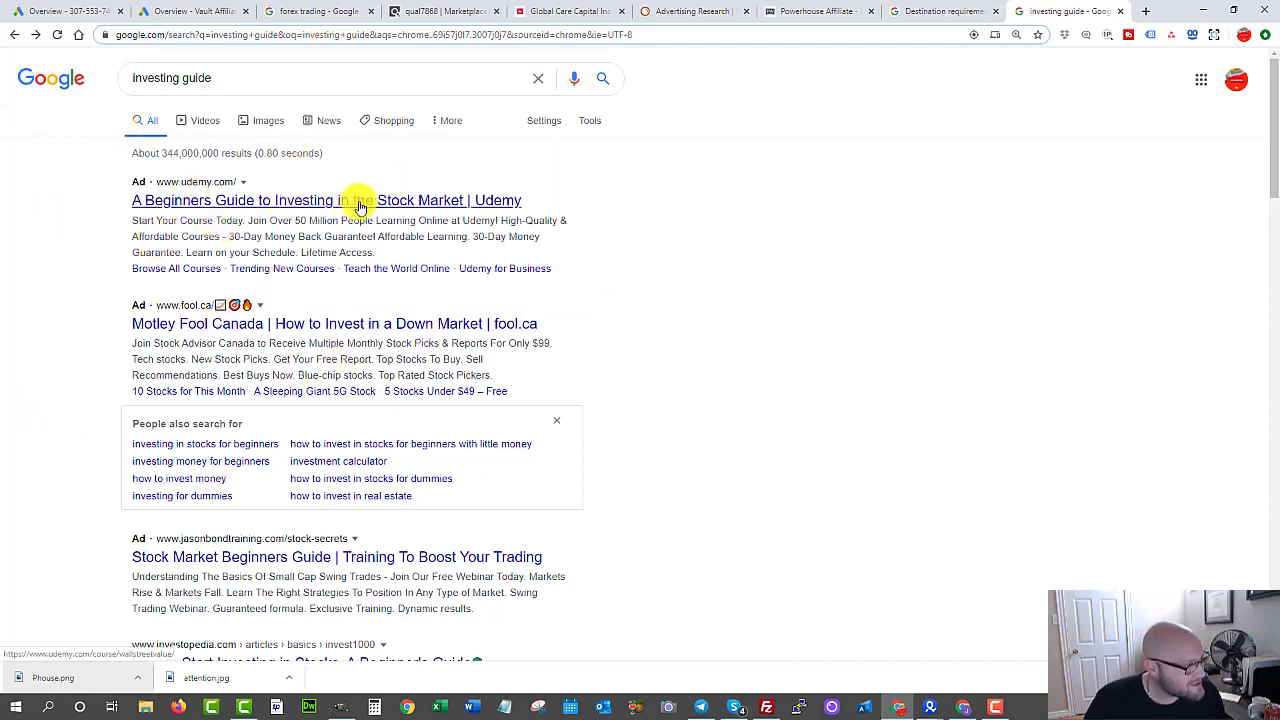
pyautogui.click(216, 324)
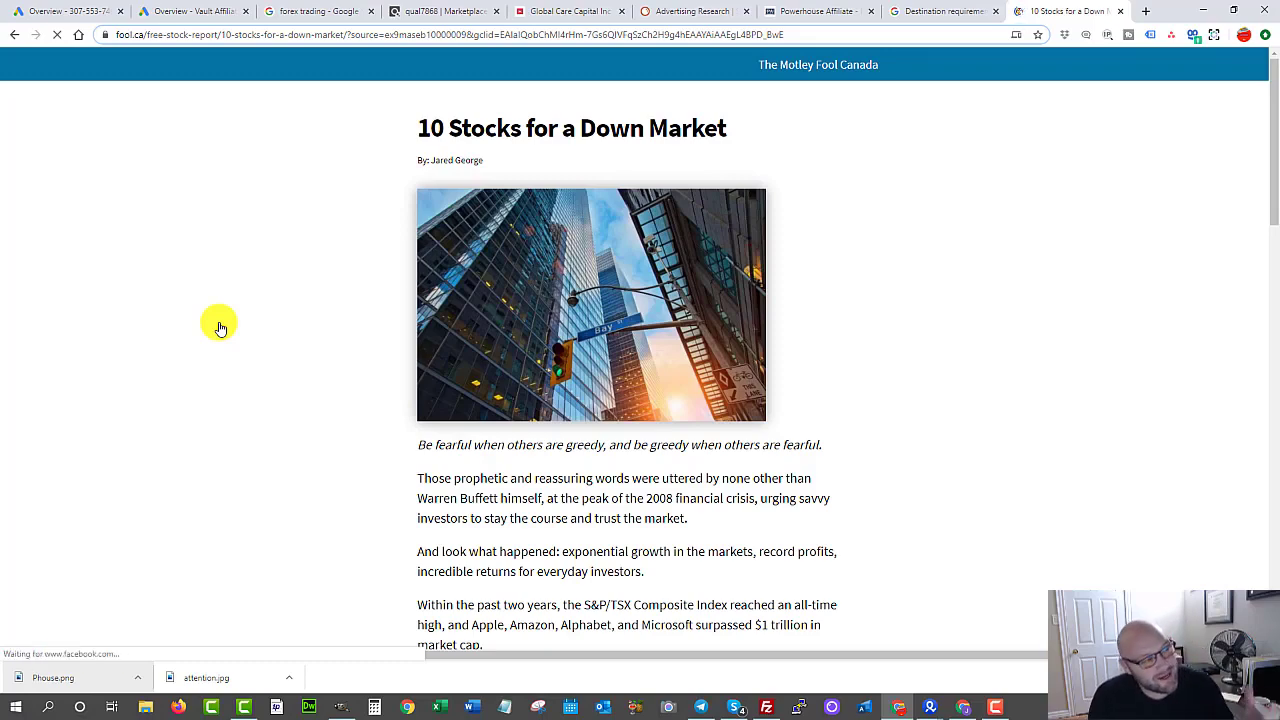
# Step: Read the "10 Stocks for a Down Market" landing page from its introduction through to the email sign-up form
pyautogui.scroll(-1, 400, 229)
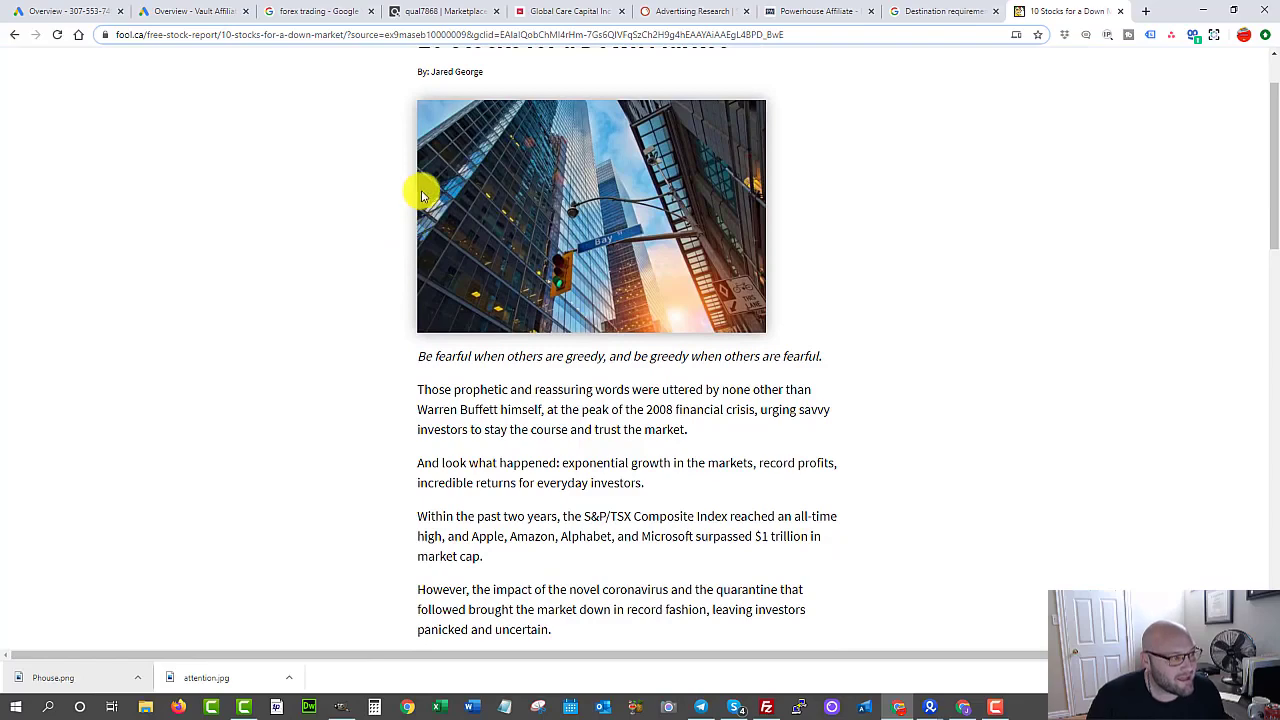
pyautogui.scroll(1, 423, 194)
pyautogui.scroll(-2, 417, 194)
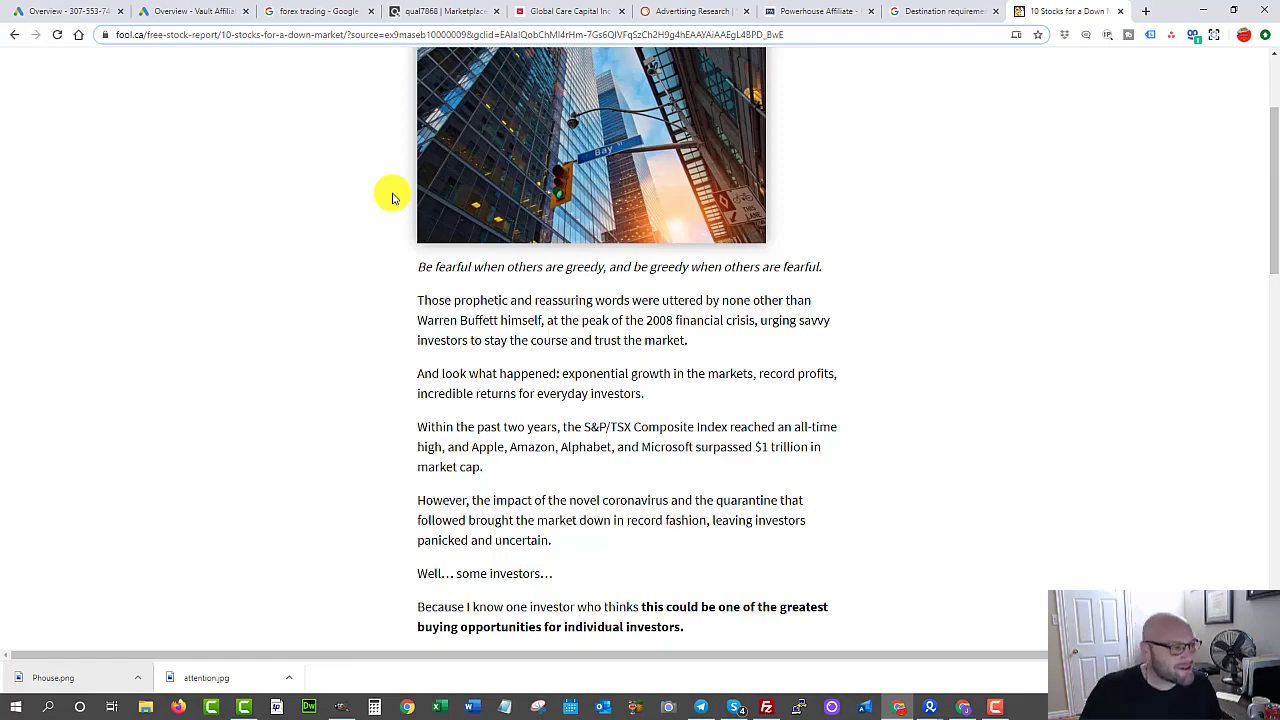
pyautogui.scroll(-3, 385, 197)
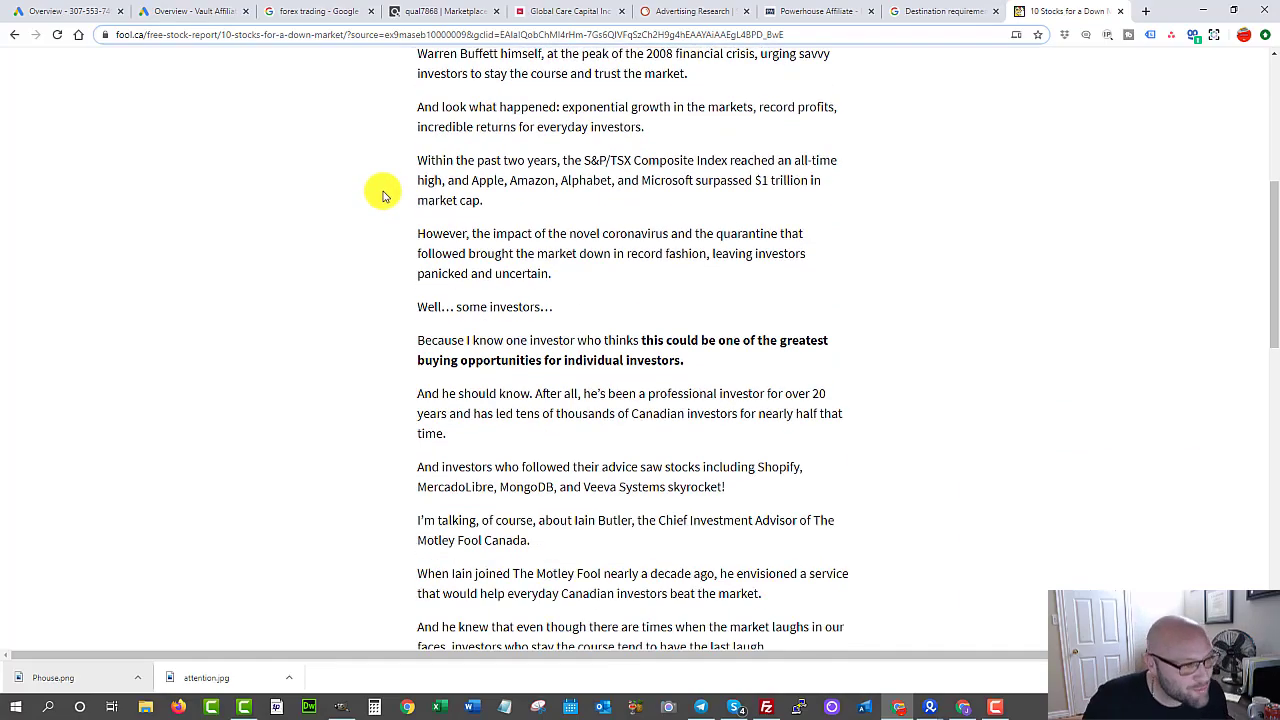
pyautogui.scroll(-2, 383, 195)
pyautogui.scroll(-8, 383, 195)
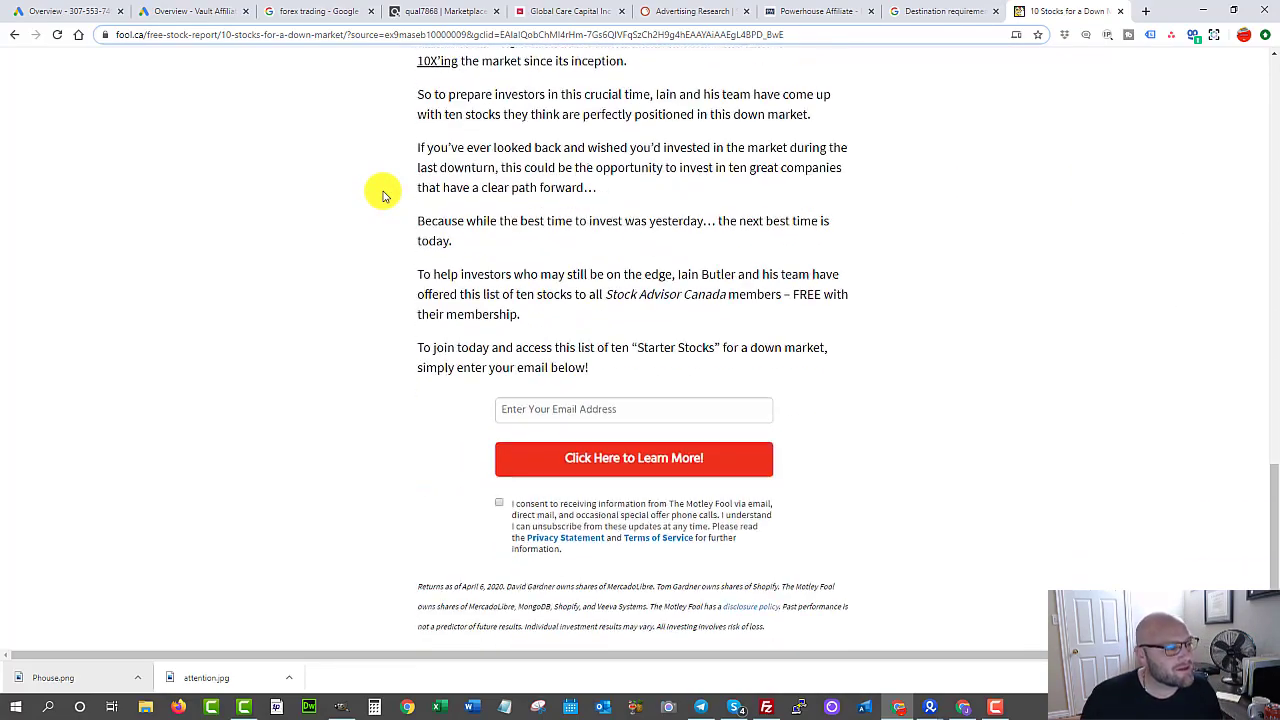
pyautogui.scroll(5, 383, 195)
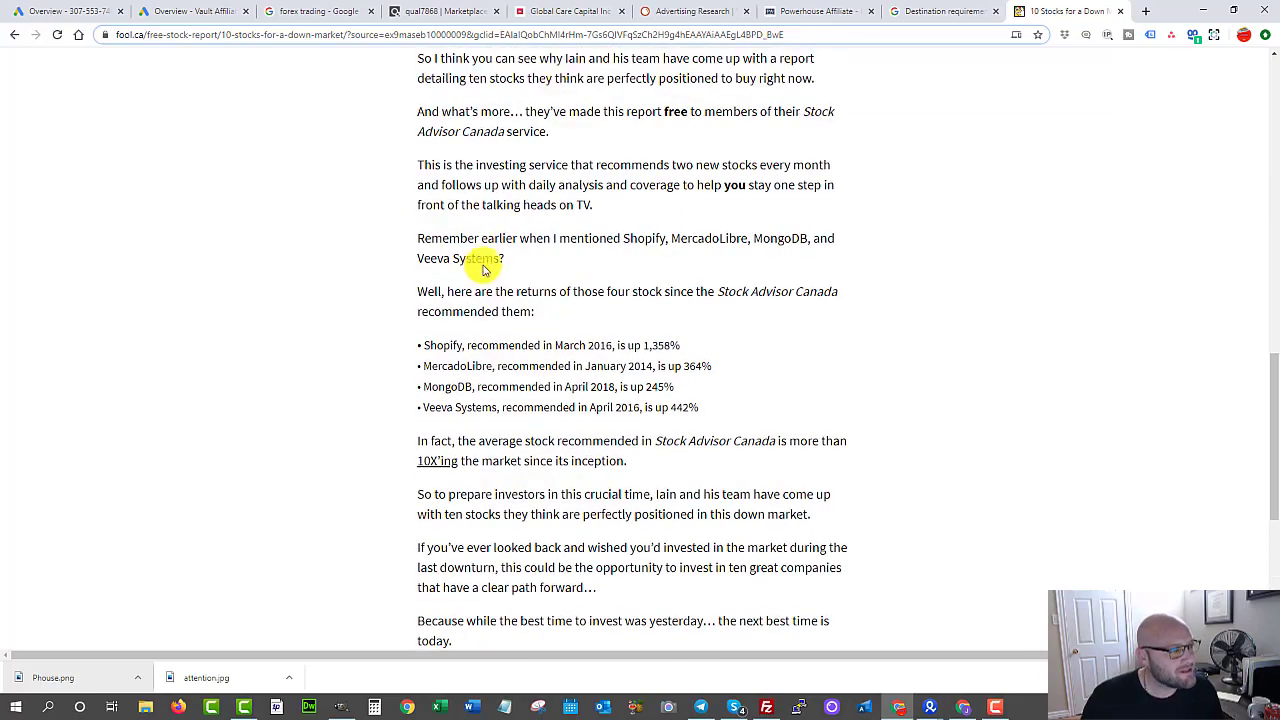
pyautogui.scroll(-2, 482, 265)
pyautogui.scroll(-3, 490, 288)
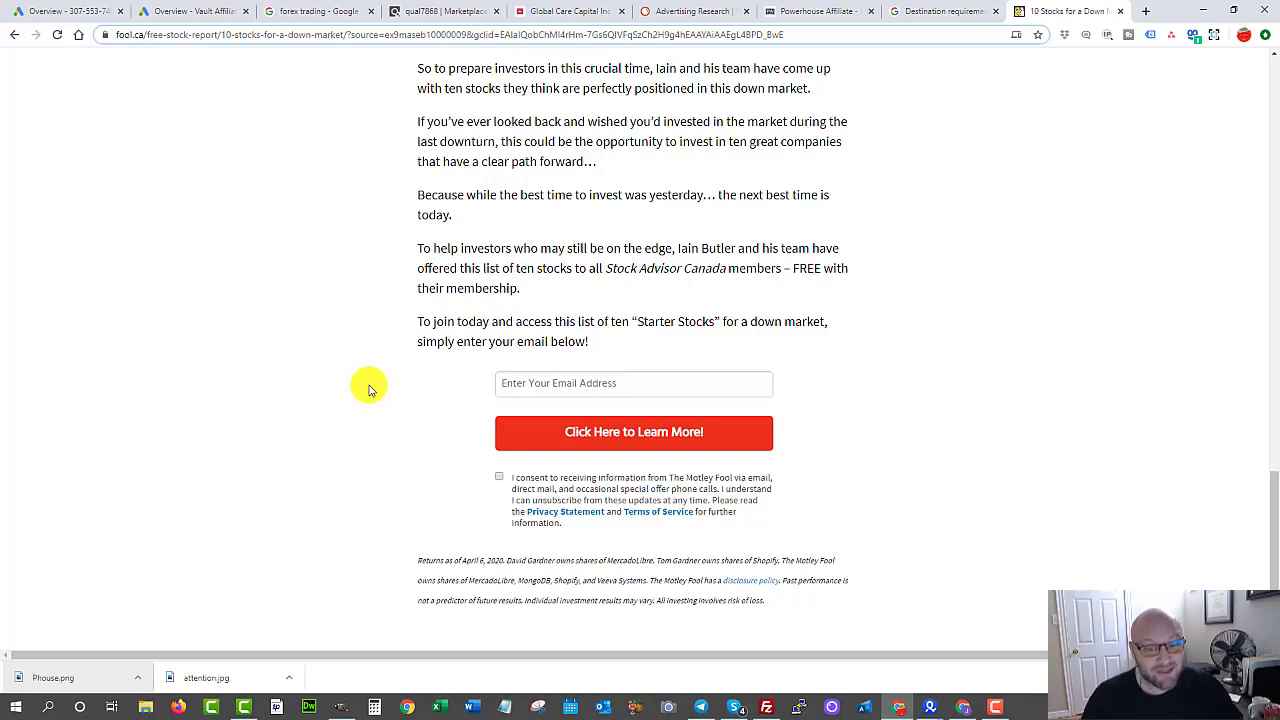
# Step: Review the landing page's overall structure once more and highlight its "10 Stocks for a Down Market" headline
pyautogui.scroll(20, 222, 312)
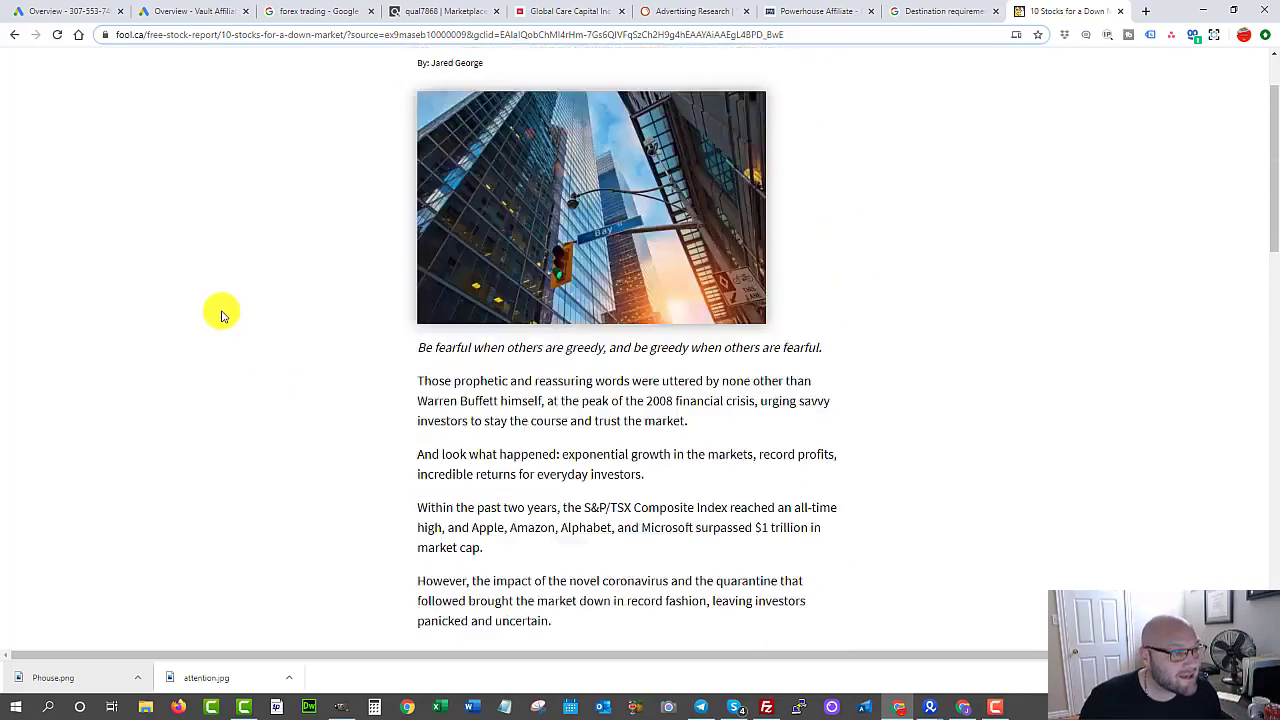
pyautogui.scroll(2, 222, 312)
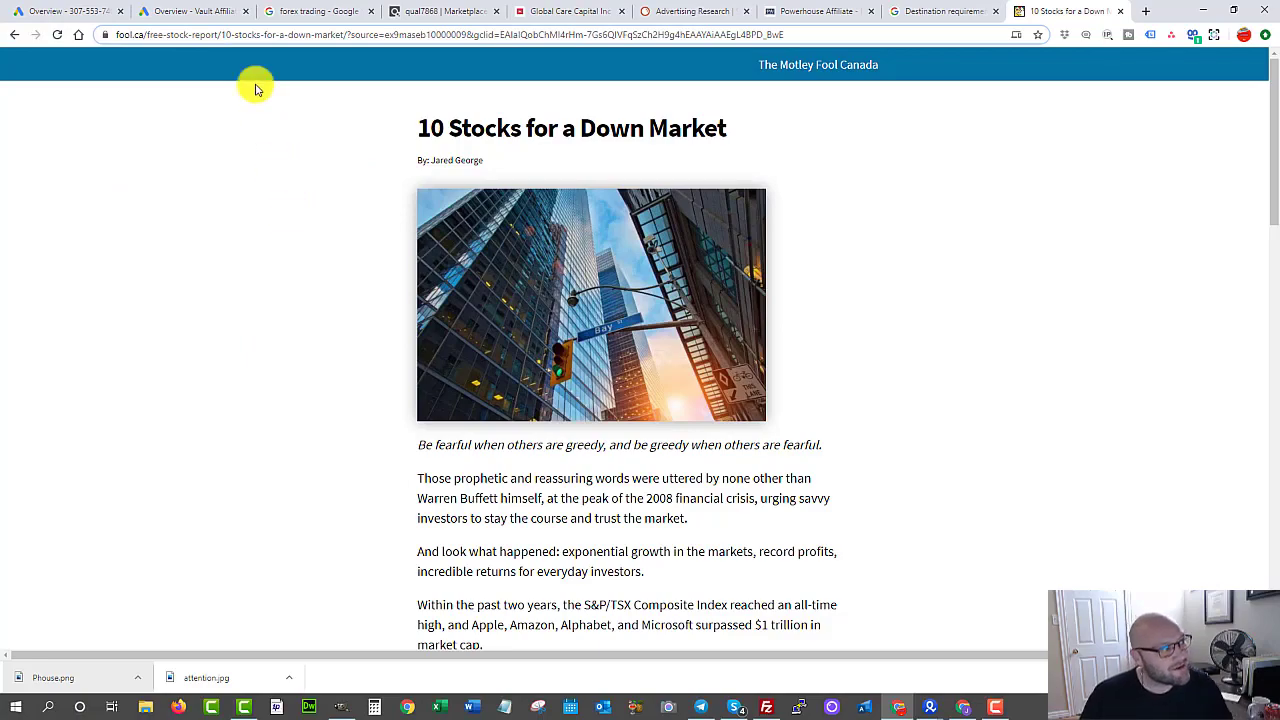
pyautogui.scroll(-6, 314, 254)
pyautogui.scroll(-4, 304, 264)
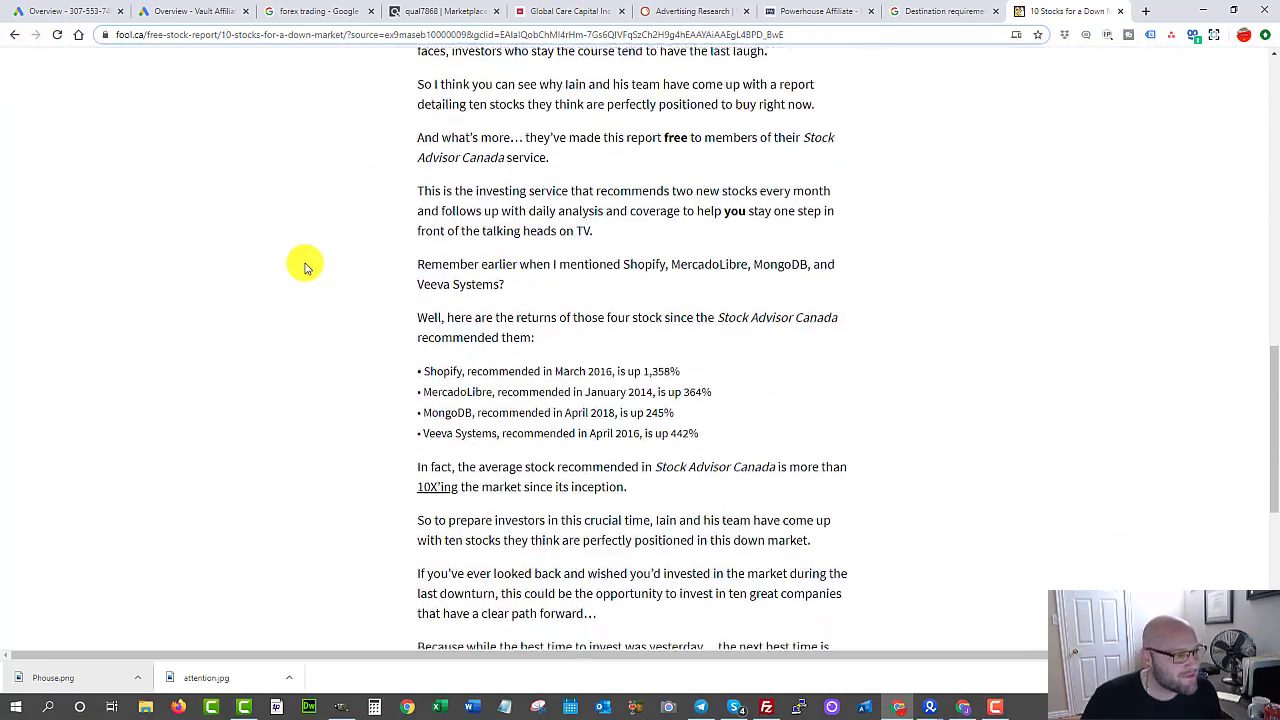
pyautogui.scroll(8, 308, 265)
pyautogui.scroll(3, 310, 266)
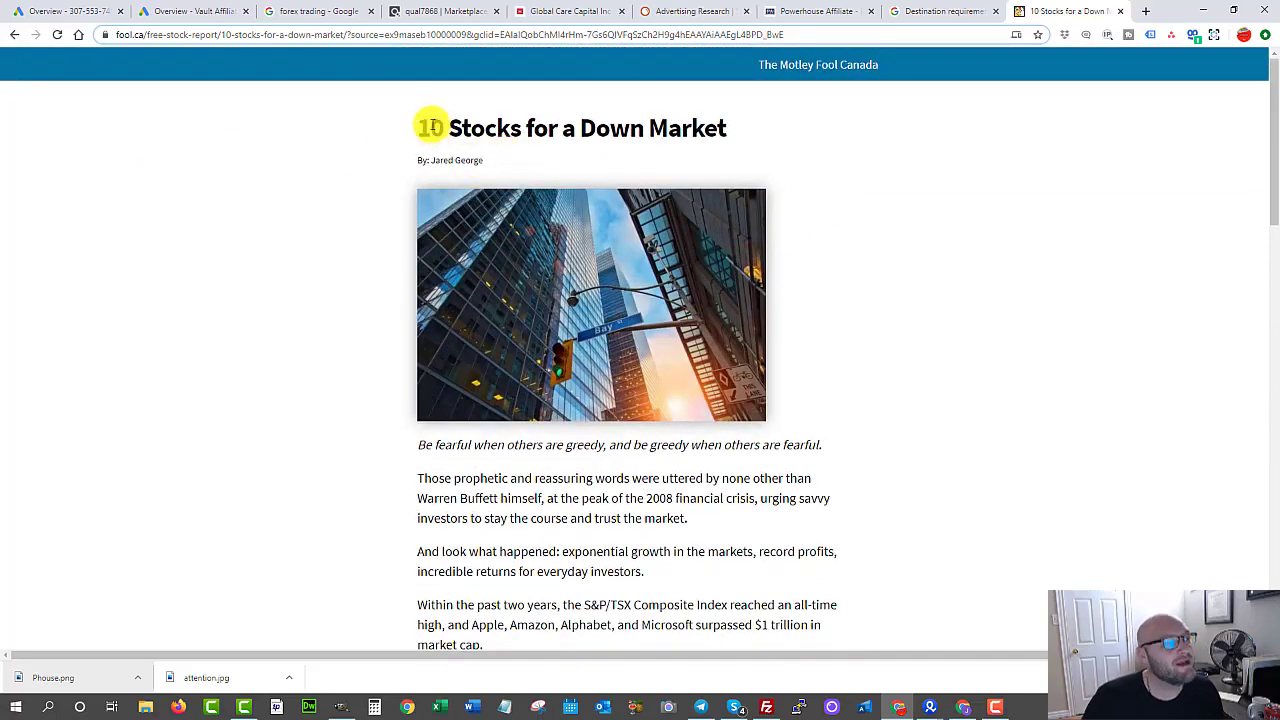
pyautogui.moveTo(430, 127); pyautogui.dragTo(680, 127)
pyautogui.click(782, 145)
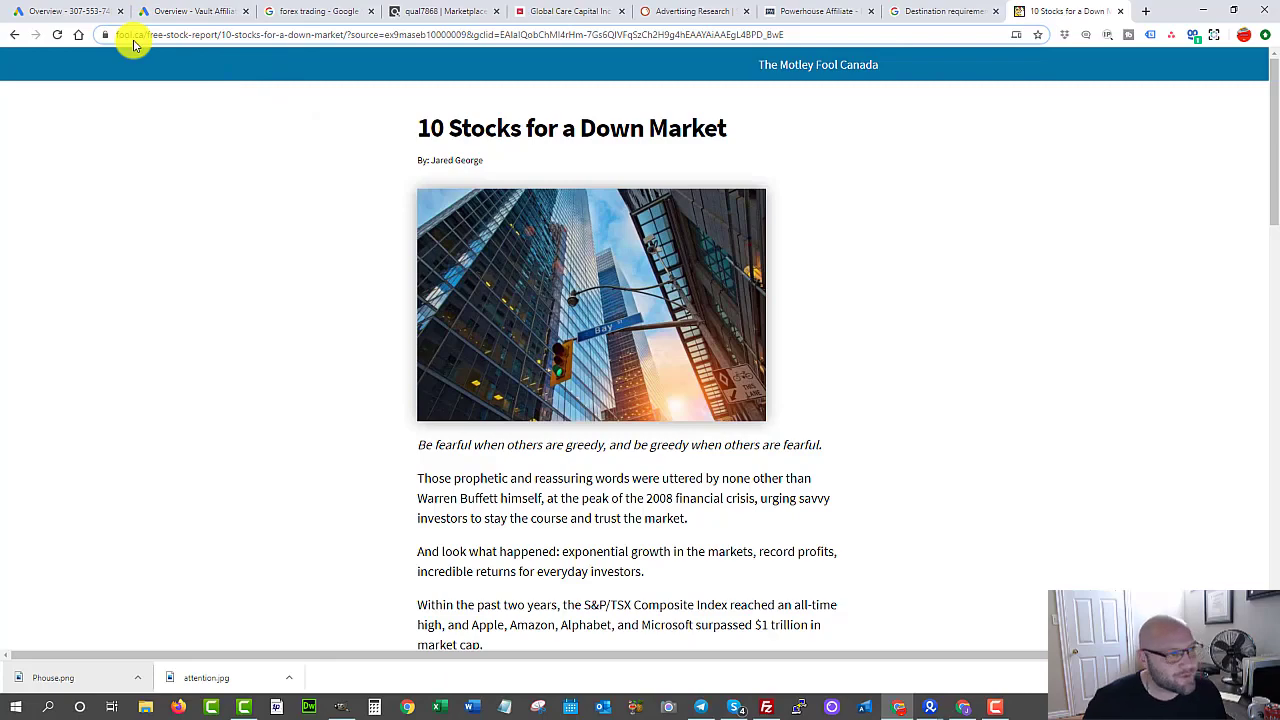
# Step: Switch to SEMrush and look up the domain fool.ca in its Advertising Research ad copies report
pyautogui.click(689, 14)
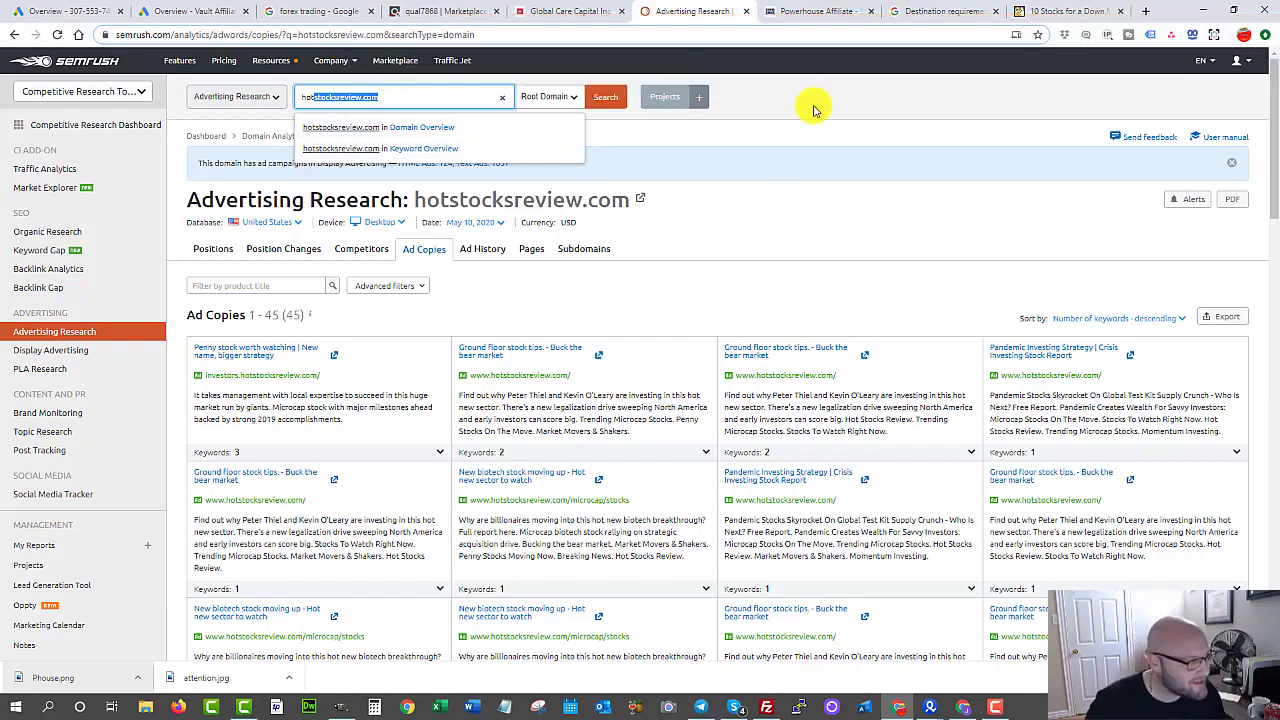
pyautogui.click(777, 147)
pyautogui.moveTo(379, 103); pyautogui.dragTo(243, 108)
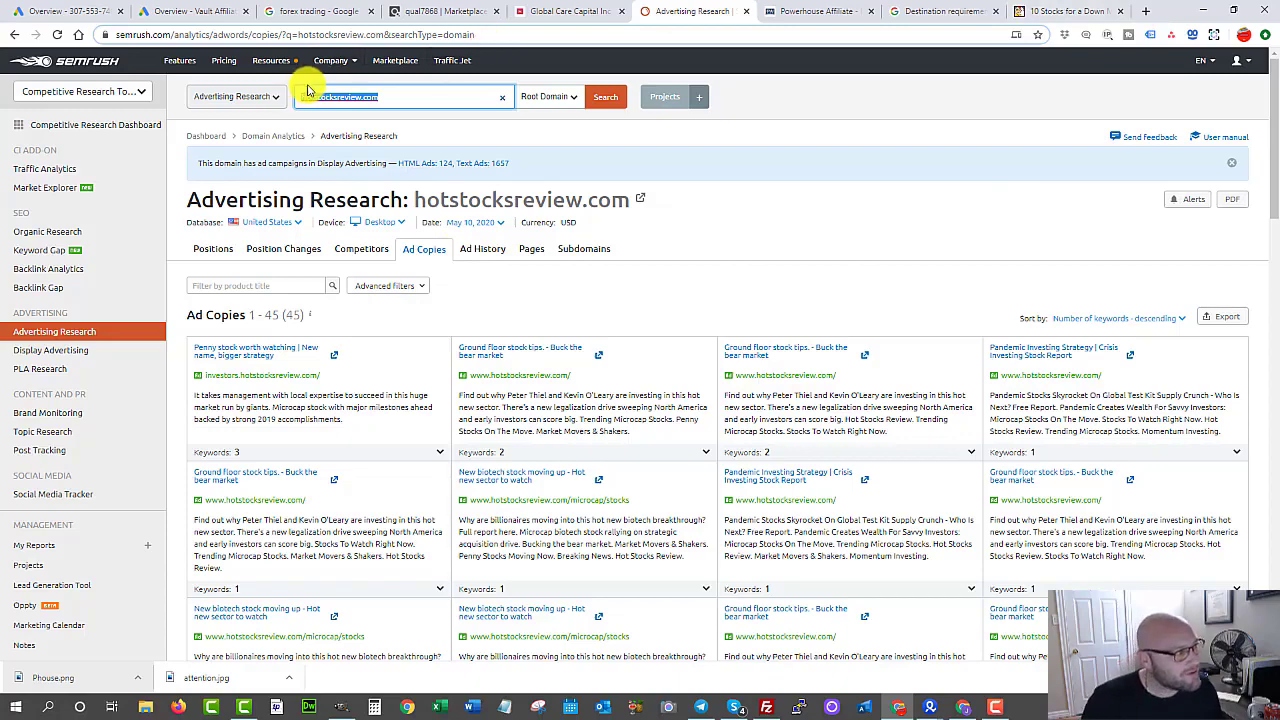
pyautogui.write('fool.ca')
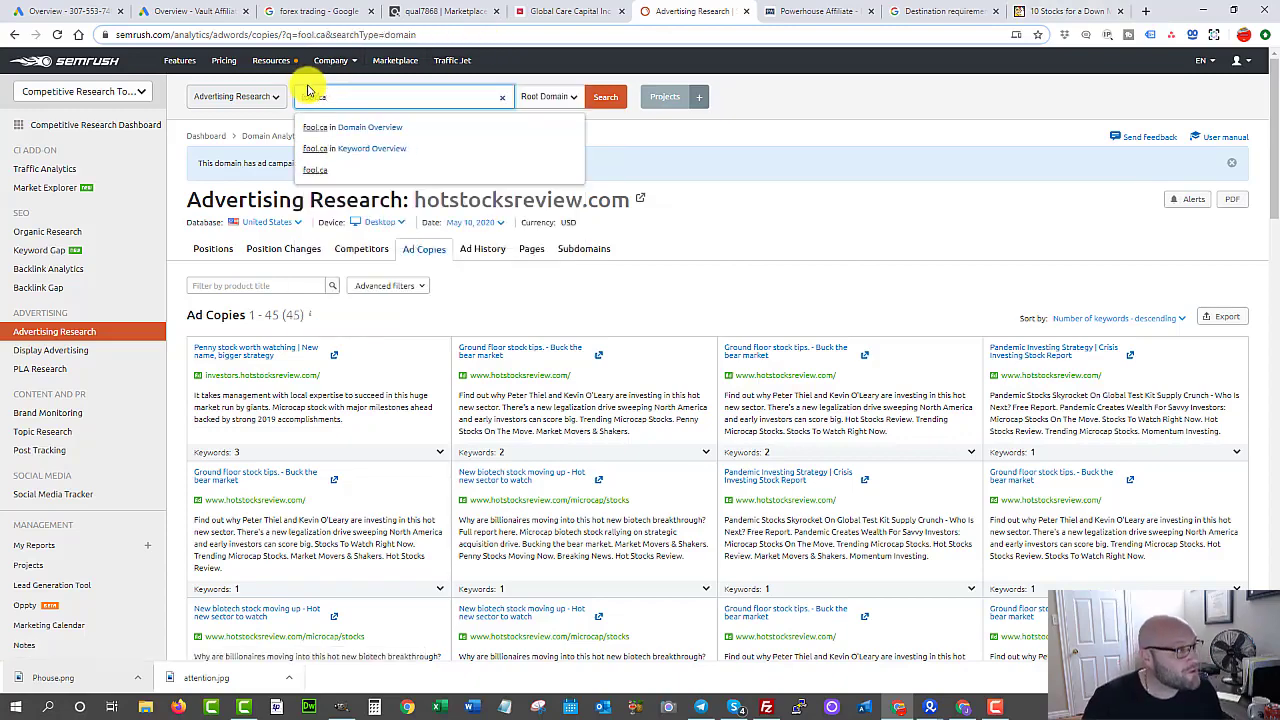
pyautogui.press('Return')
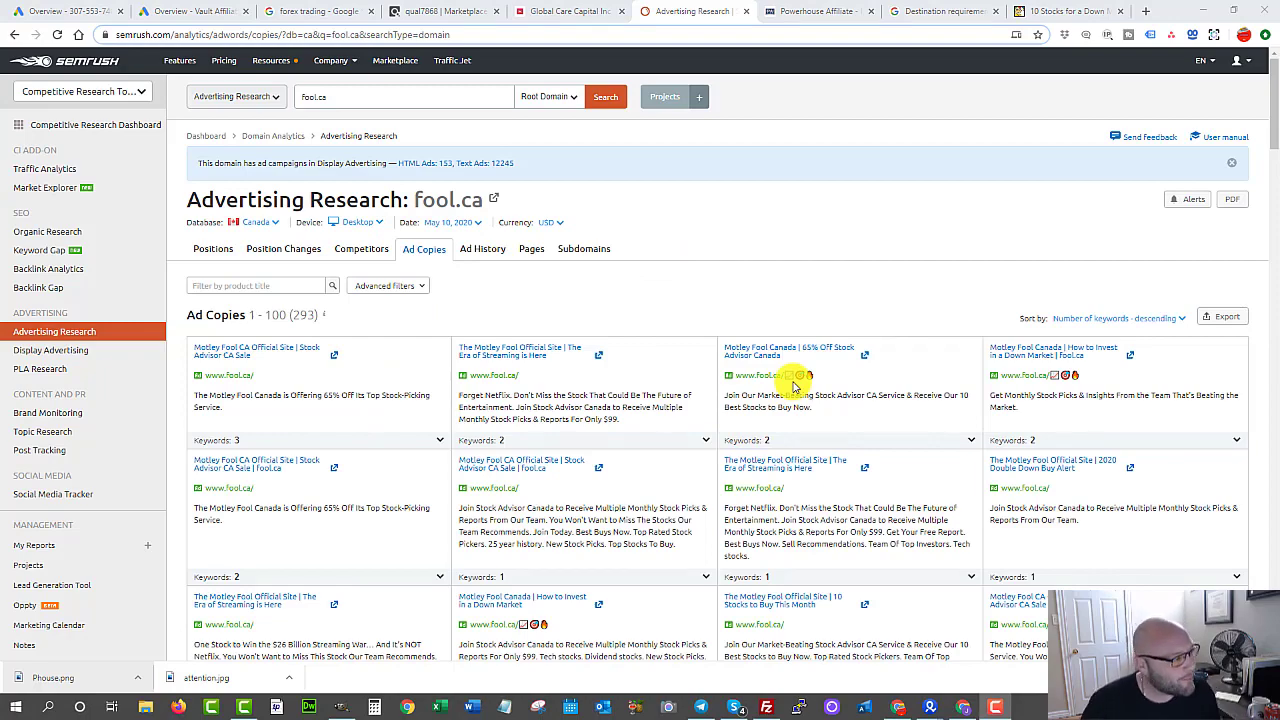
# Step: Examine the Motley Fool Canada ad copies for their headlines, offers and descriptions
pyautogui.scroll(-3, 780, 375)
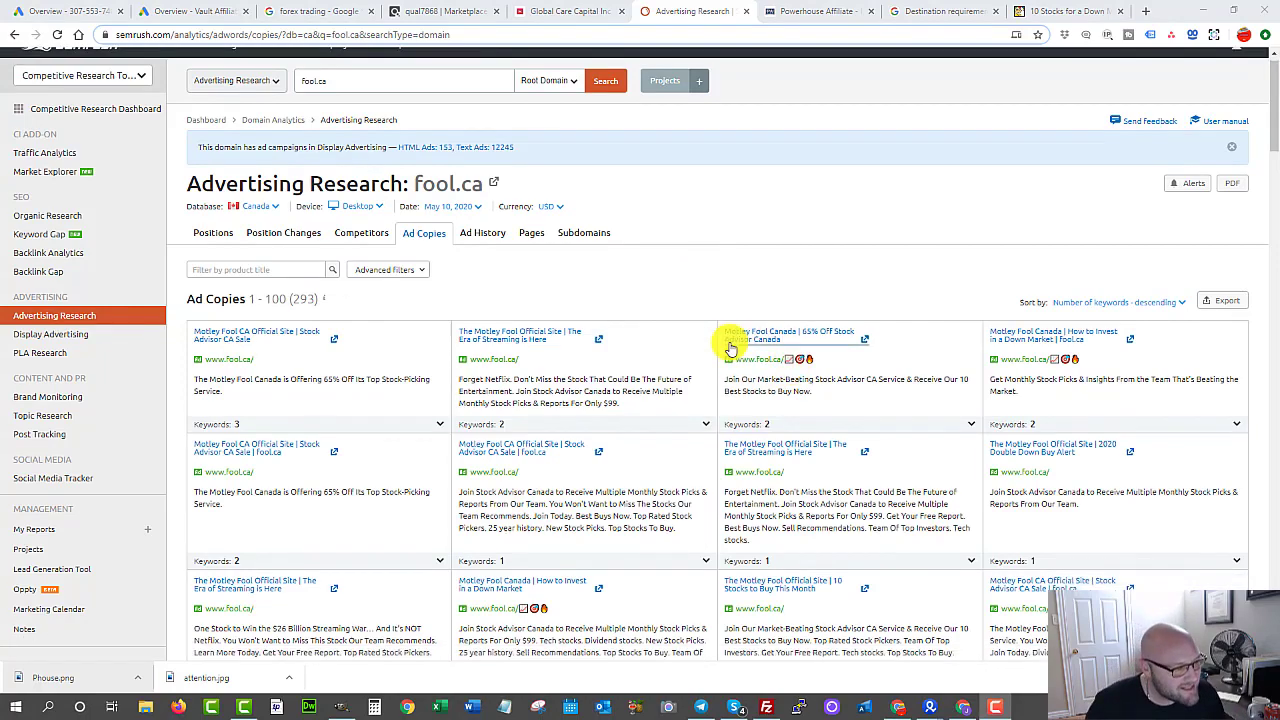
pyautogui.scroll(-7, 724, 350)
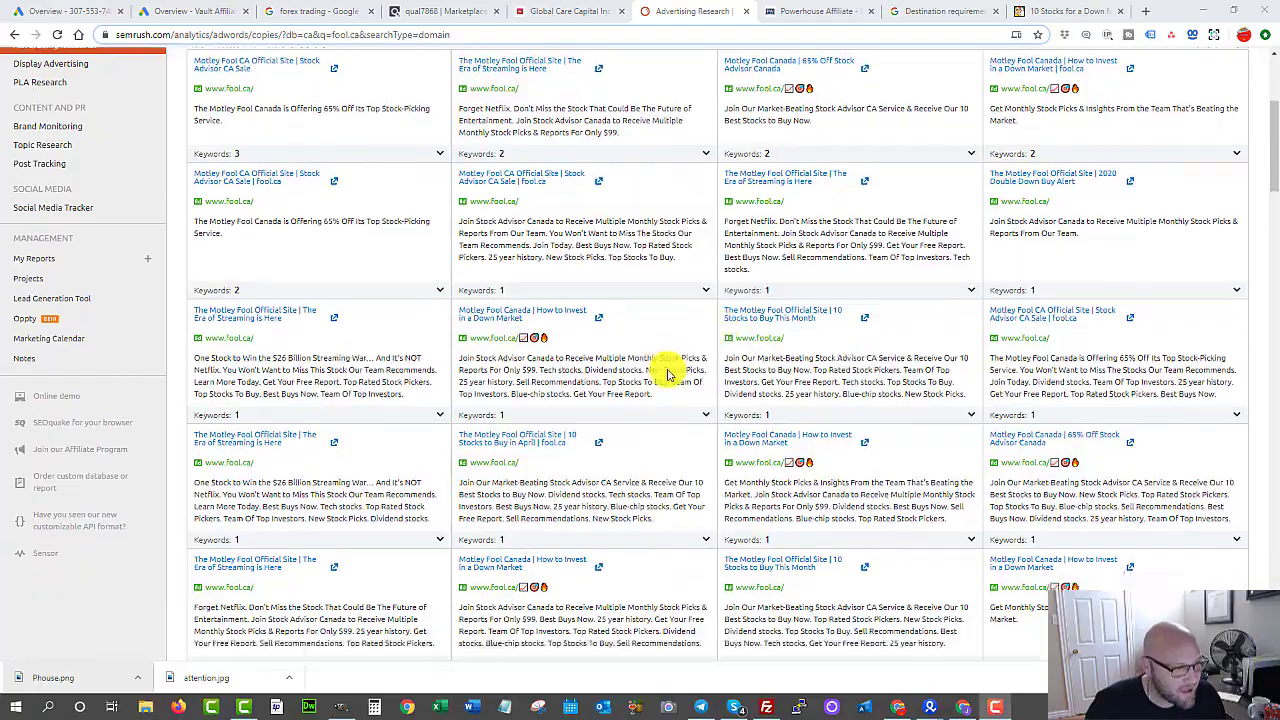
pyautogui.scroll(-10, 668, 374)
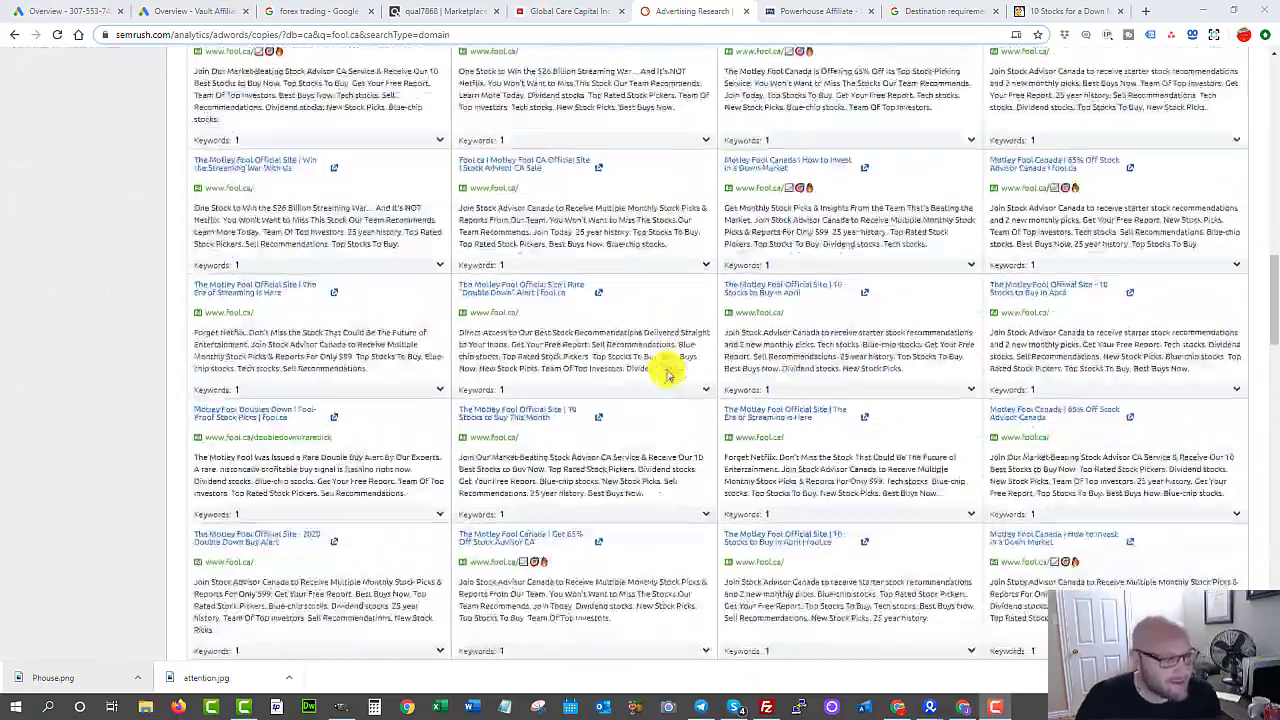
pyautogui.scroll(-10, 668, 370)
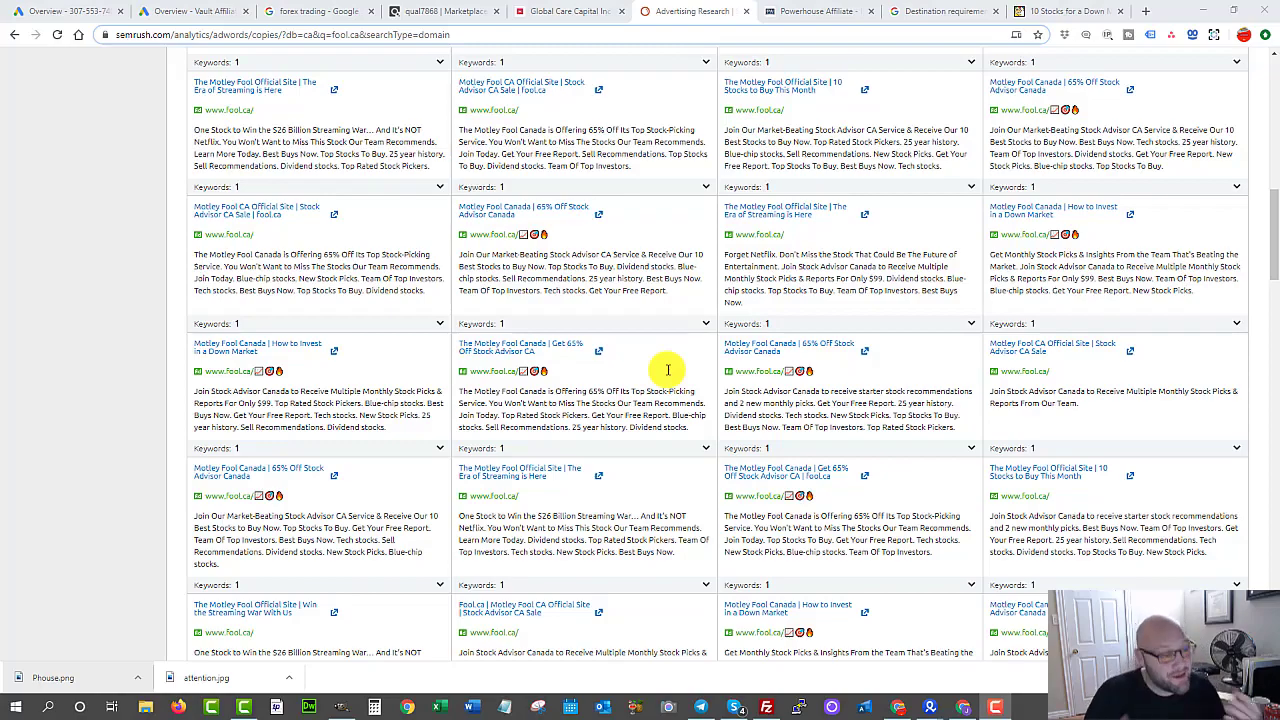
pyautogui.scroll(15, 780, 351)
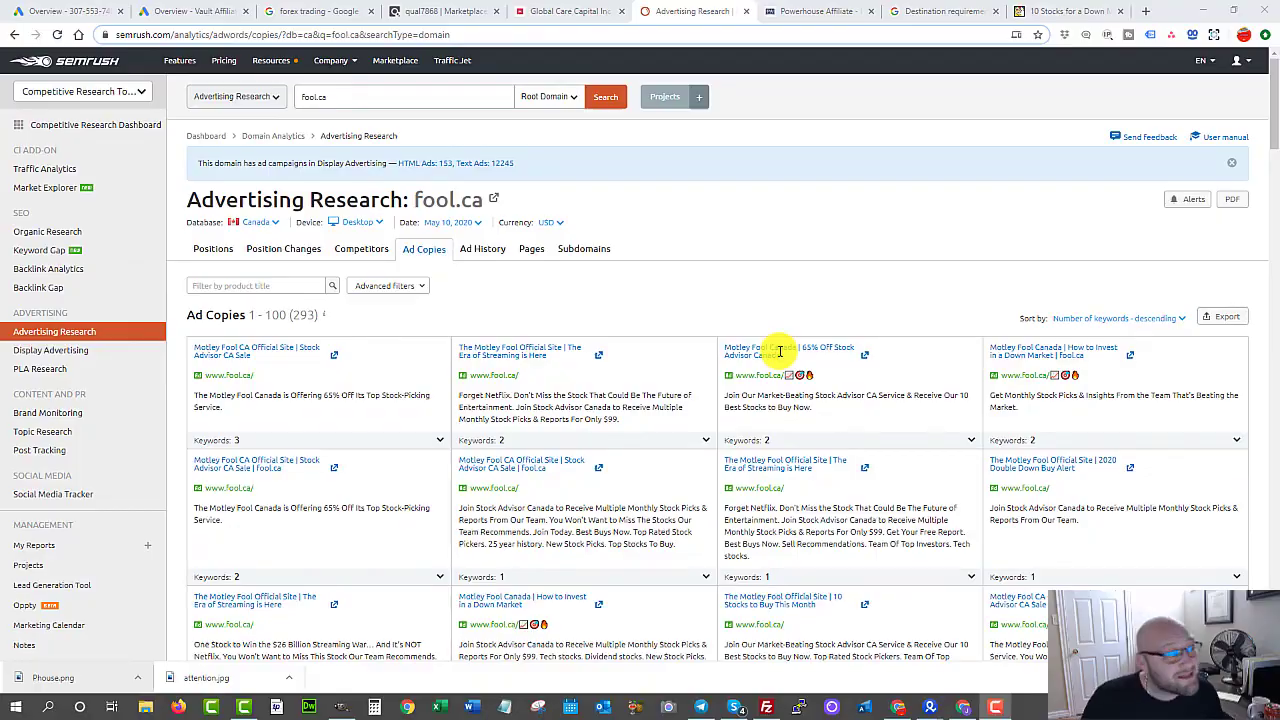
pyautogui.scroll(-4, 700, 380)
pyautogui.scroll(-3, 595, 400)
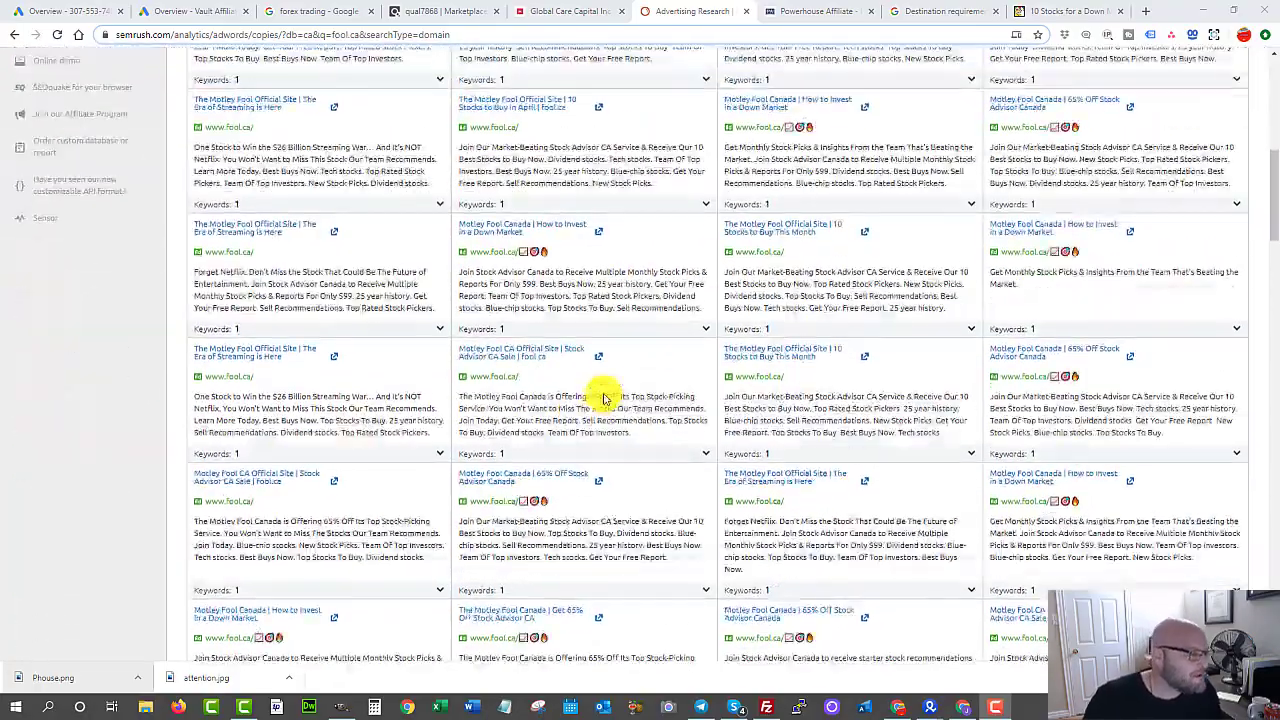
pyautogui.scroll(-1, 610, 393)
pyautogui.scroll(8, 610, 393)
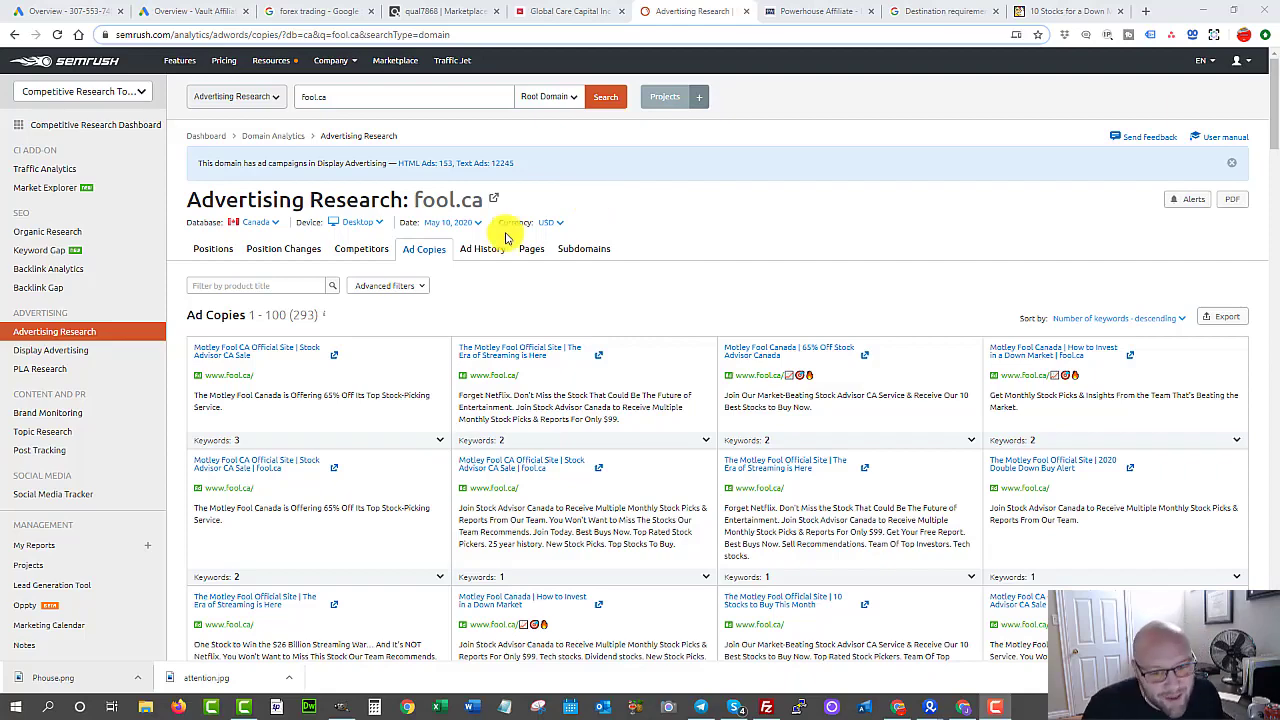
# Step: Open the paid search positions for fool.ca and review the keywords it bids on with their volumes and CPCs
pyautogui.click(82, 12)
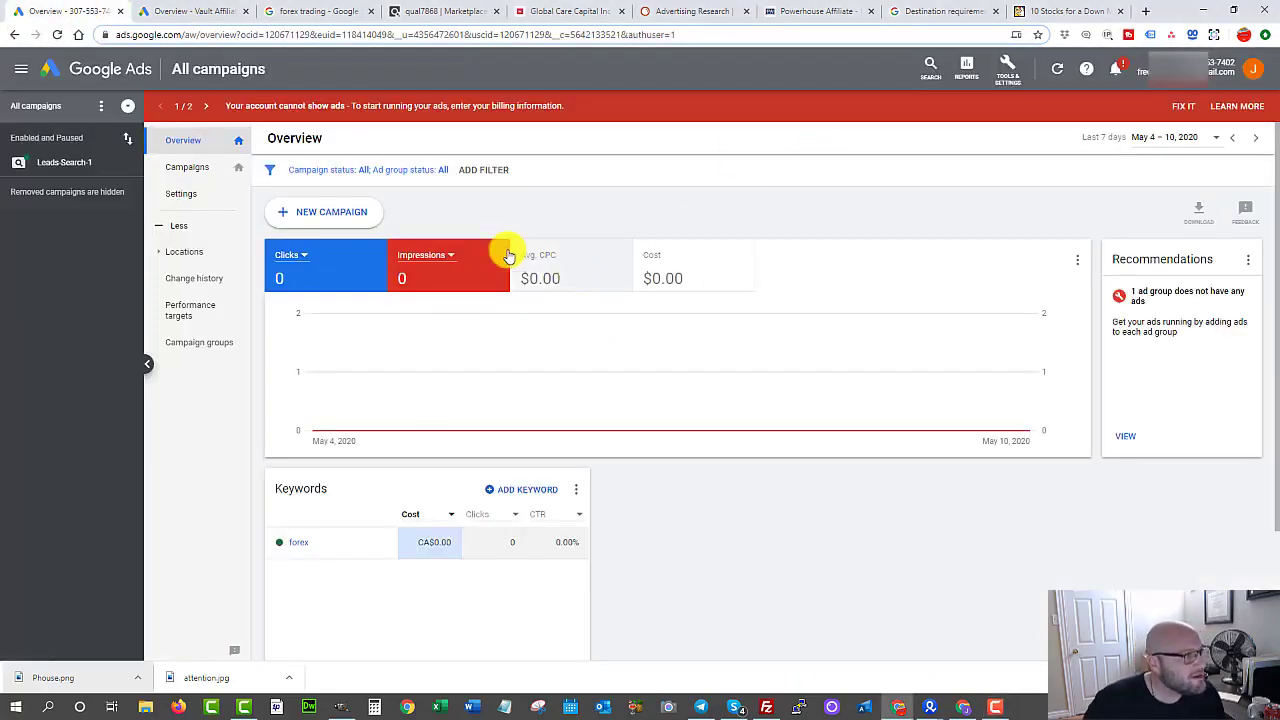
pyautogui.click(668, 11)
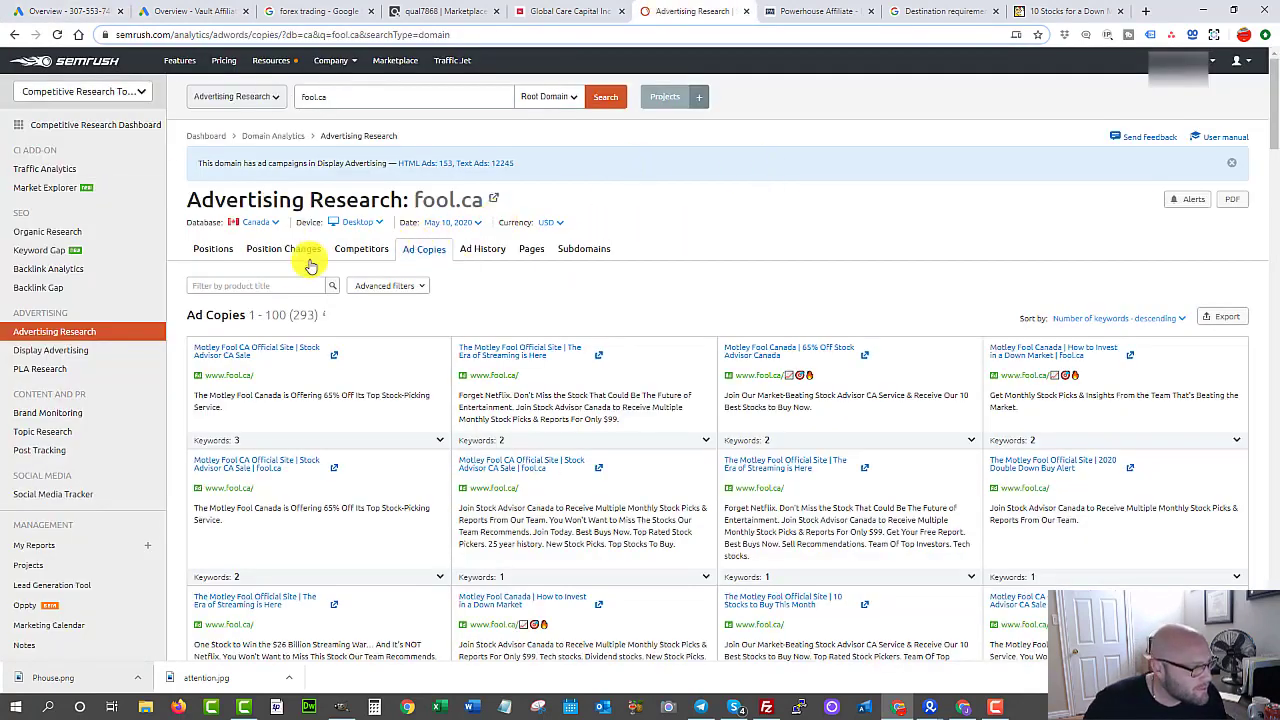
pyautogui.click(201, 252)
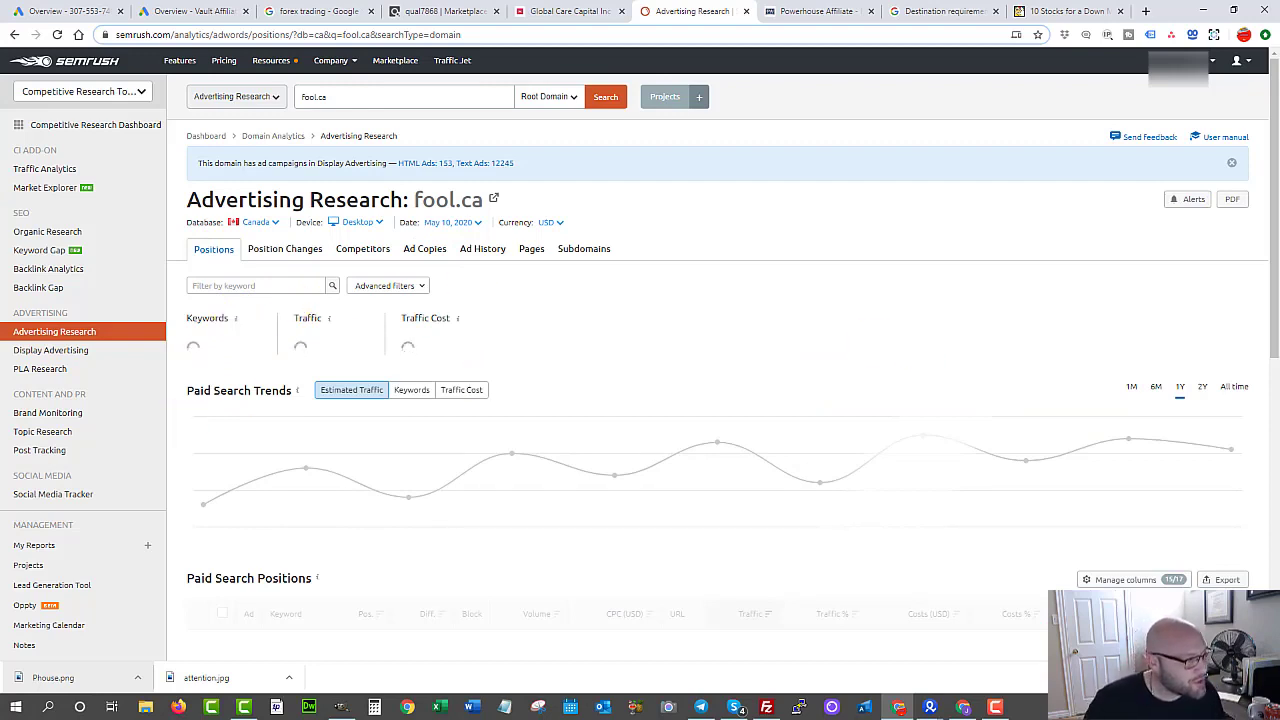
pyautogui.scroll(-4, 434, 420)
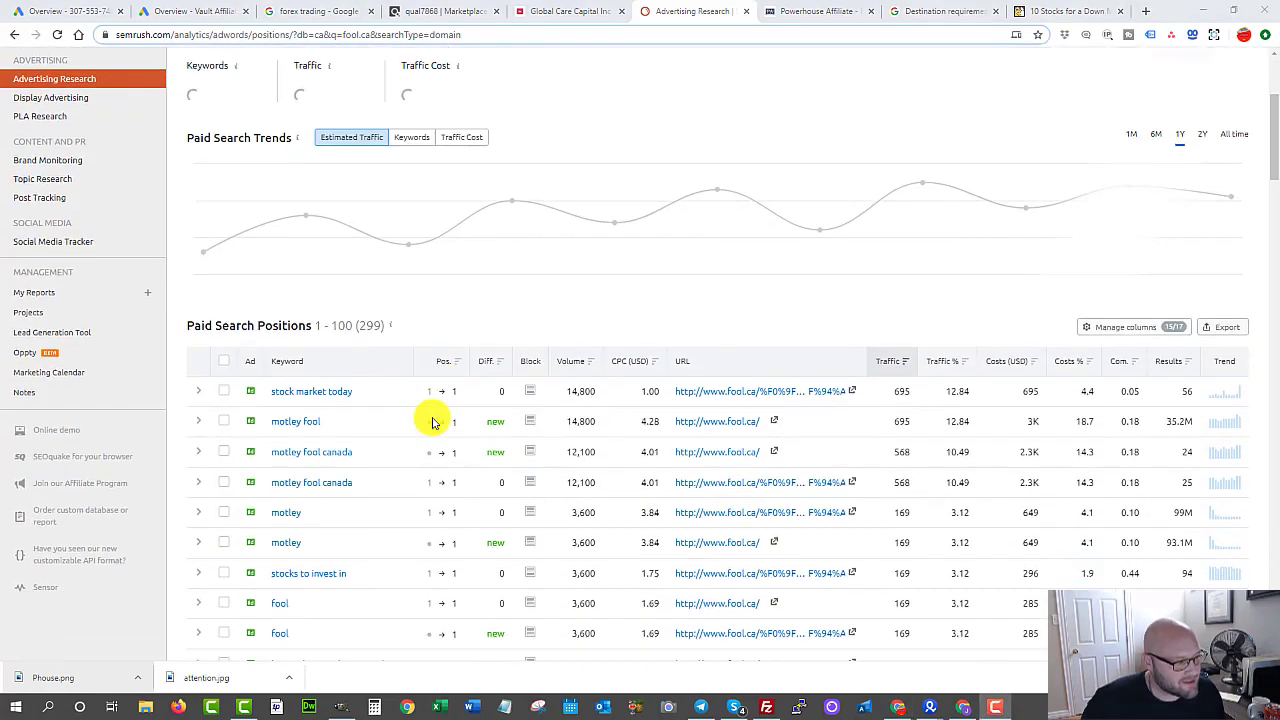
pyautogui.scroll(-2, 455, 375)
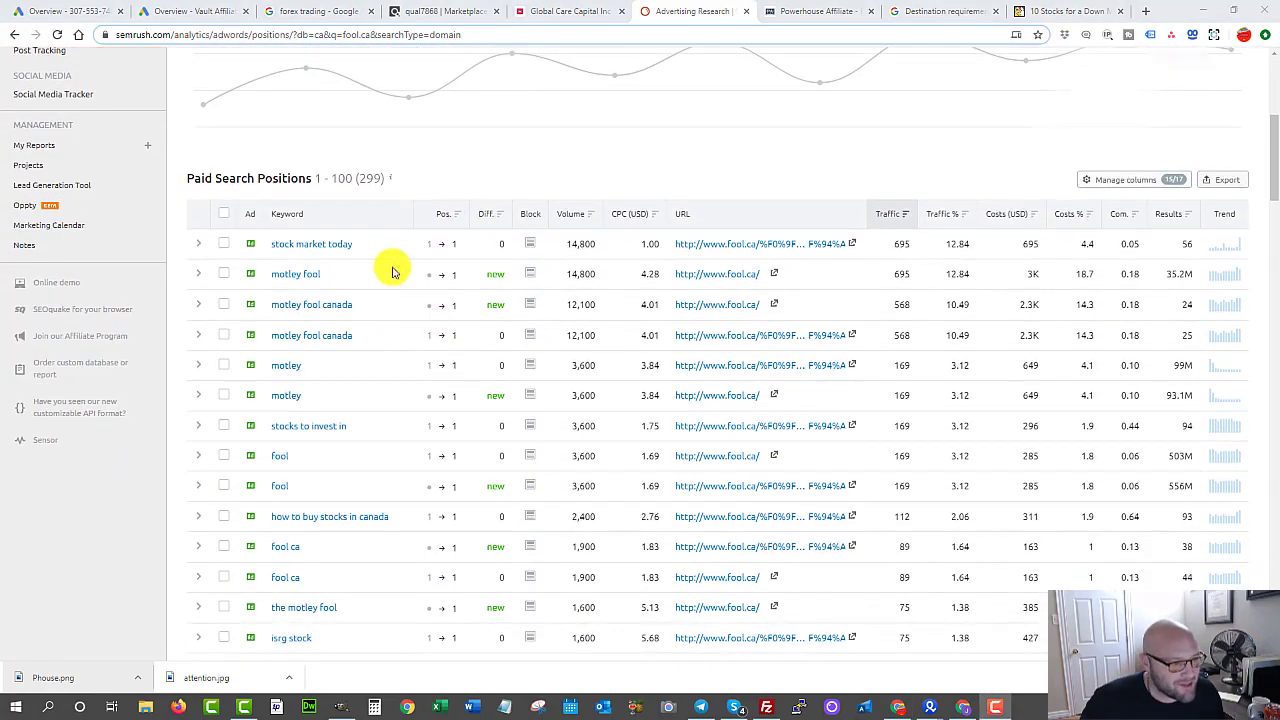
pyautogui.scroll(-3, 292, 405)
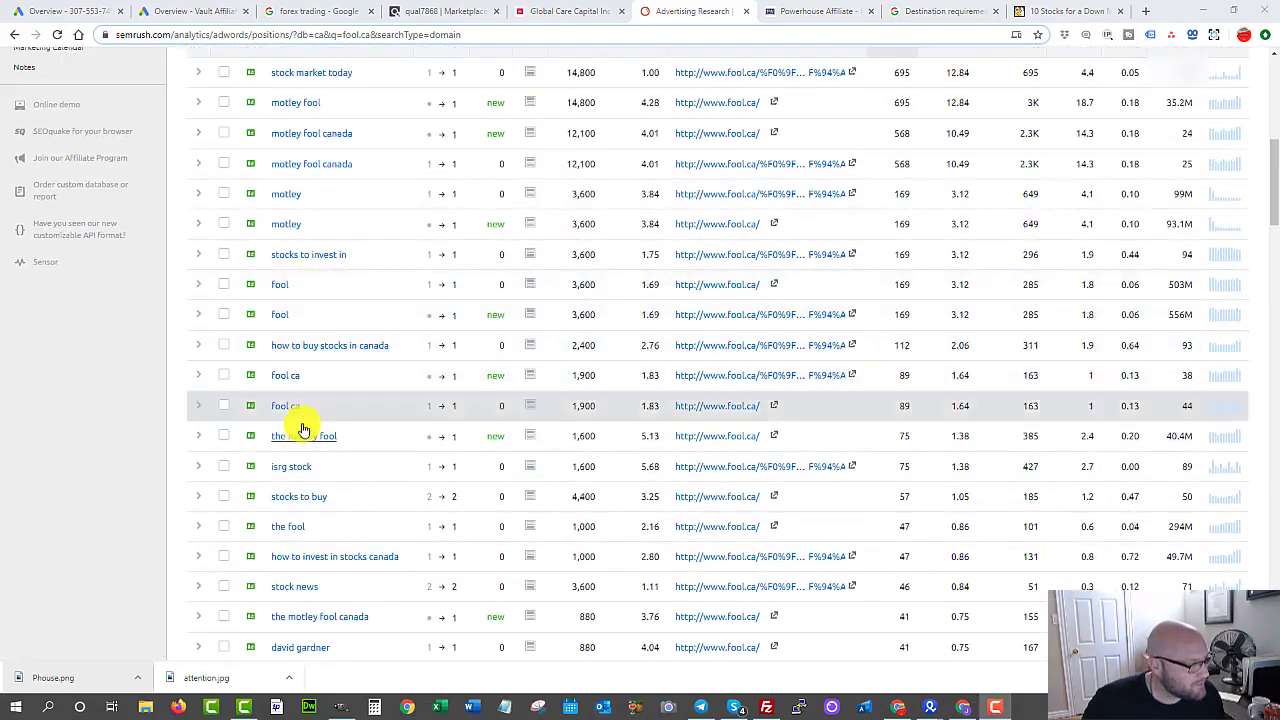
pyautogui.scroll(-3, 415, 345)
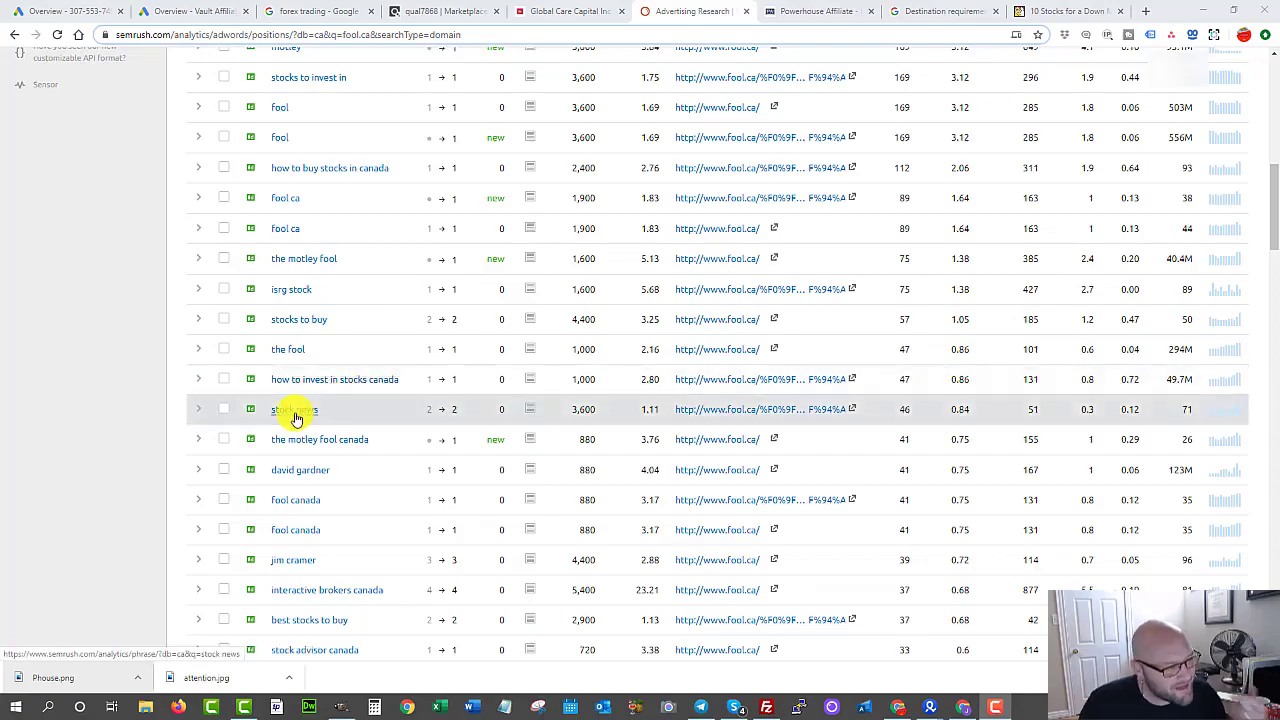
pyautogui.scroll(12, 357, 560)
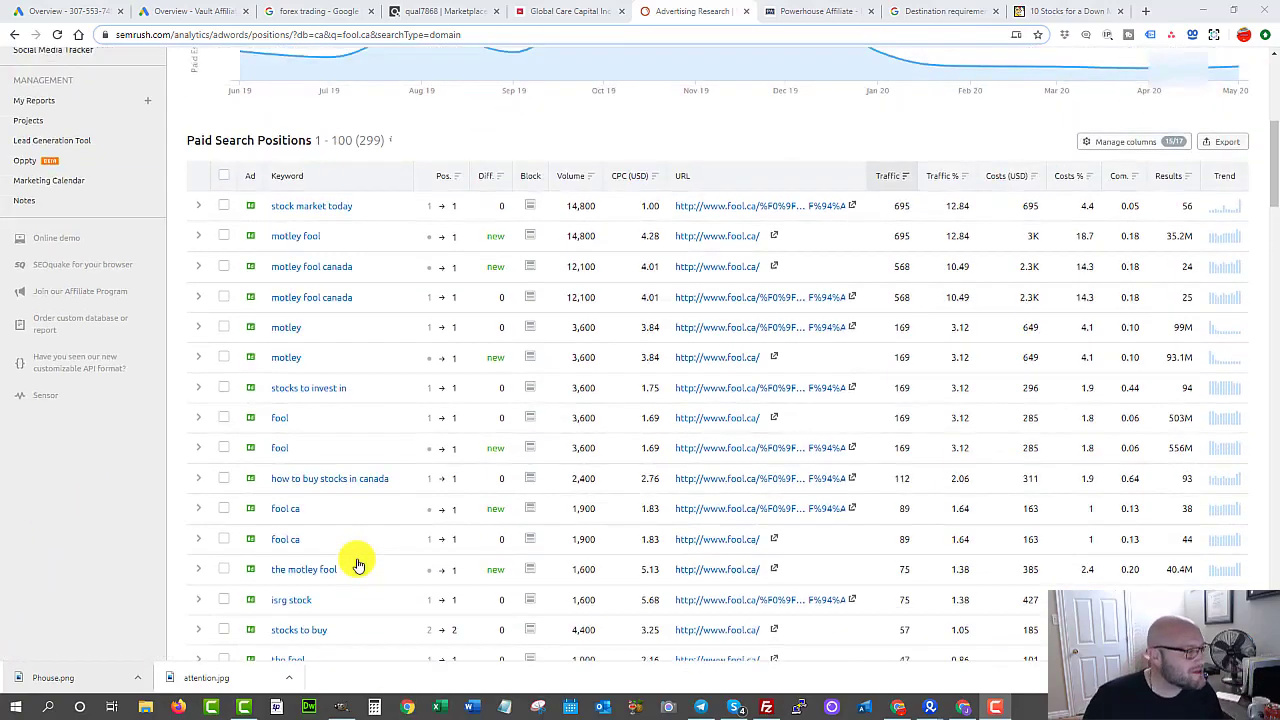
pyautogui.scroll(-3, 268, 185)
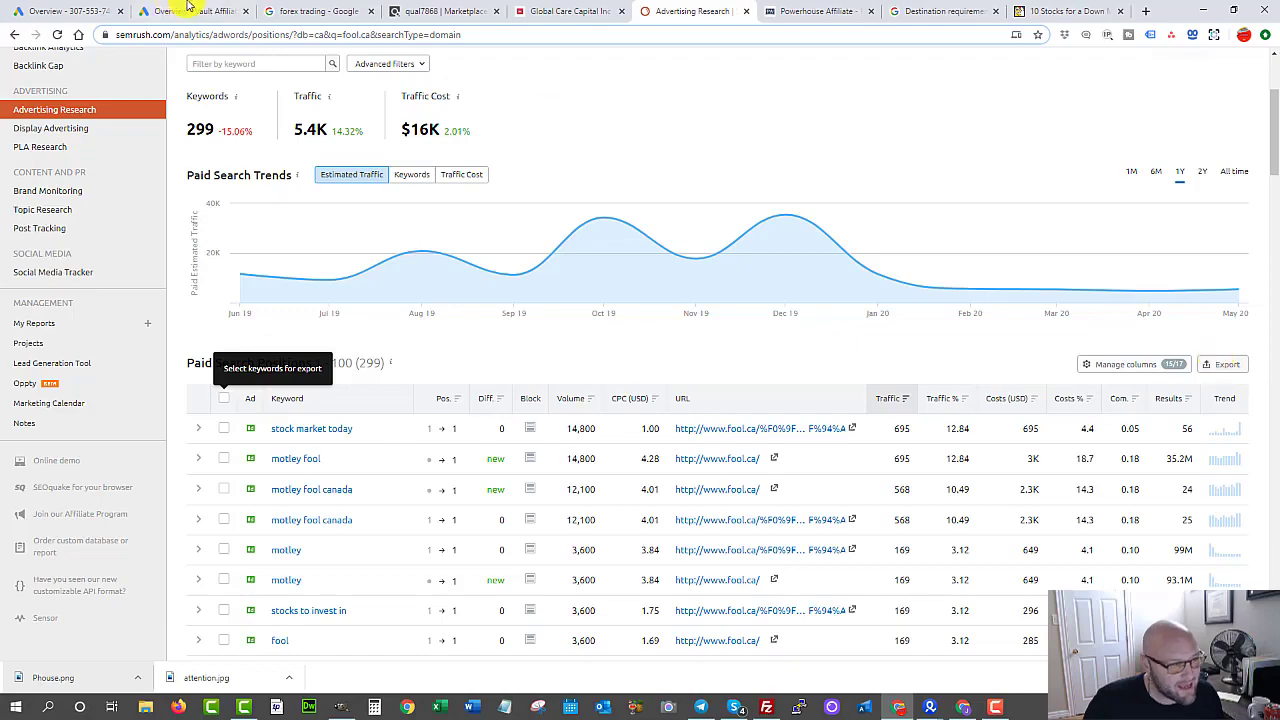
# Step: Switch to Google Ads, open Keyword Planner and start discovering new keywords from a website
pyautogui.click(70, 13)
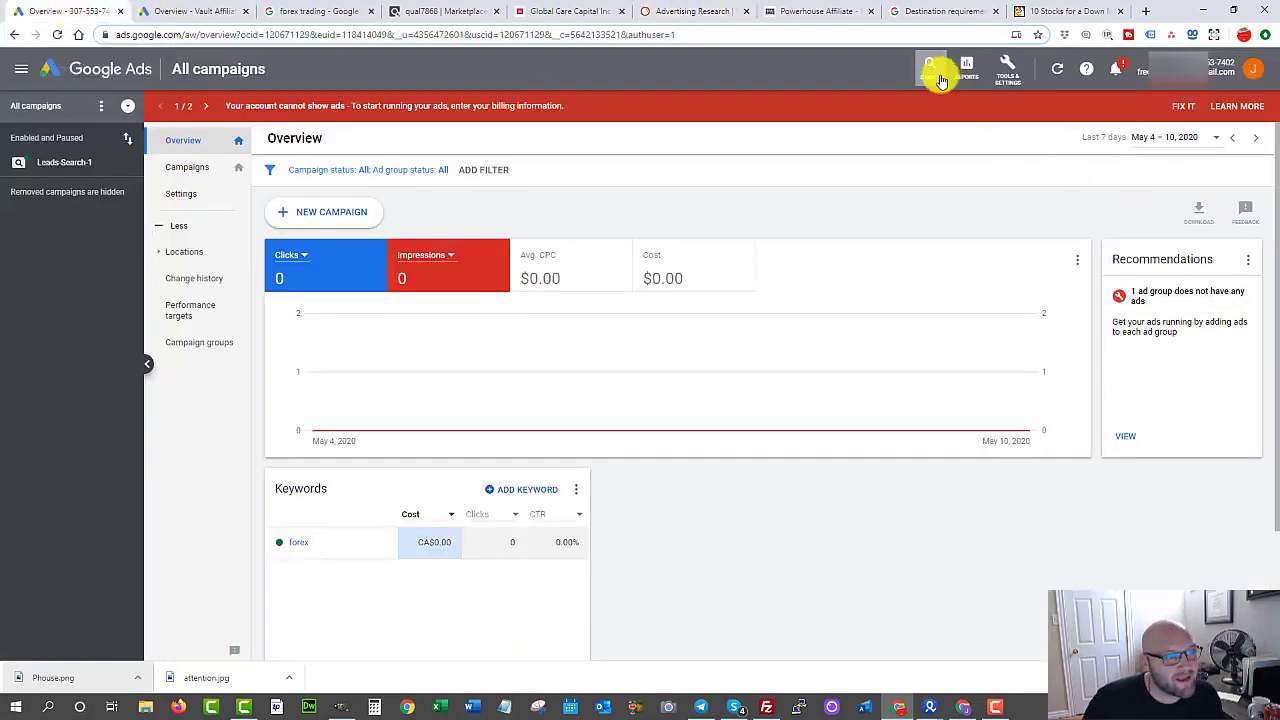
pyautogui.click(1006, 72)
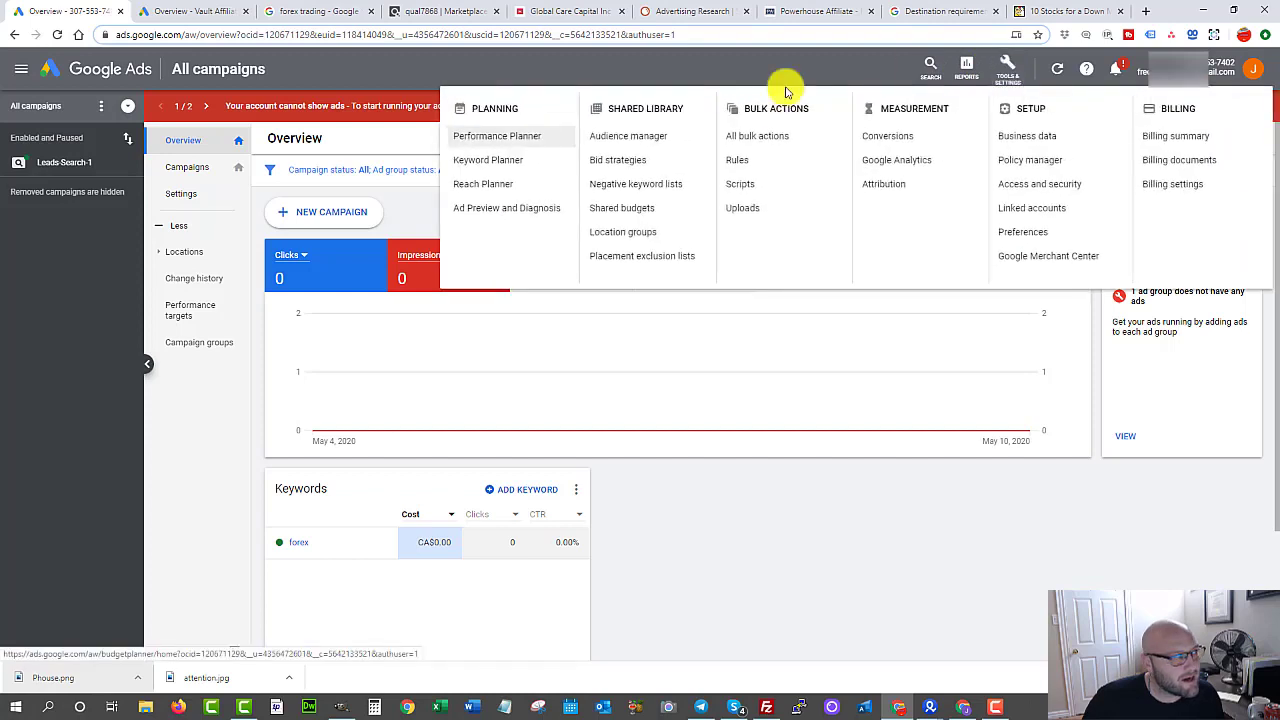
pyautogui.click(476, 161)
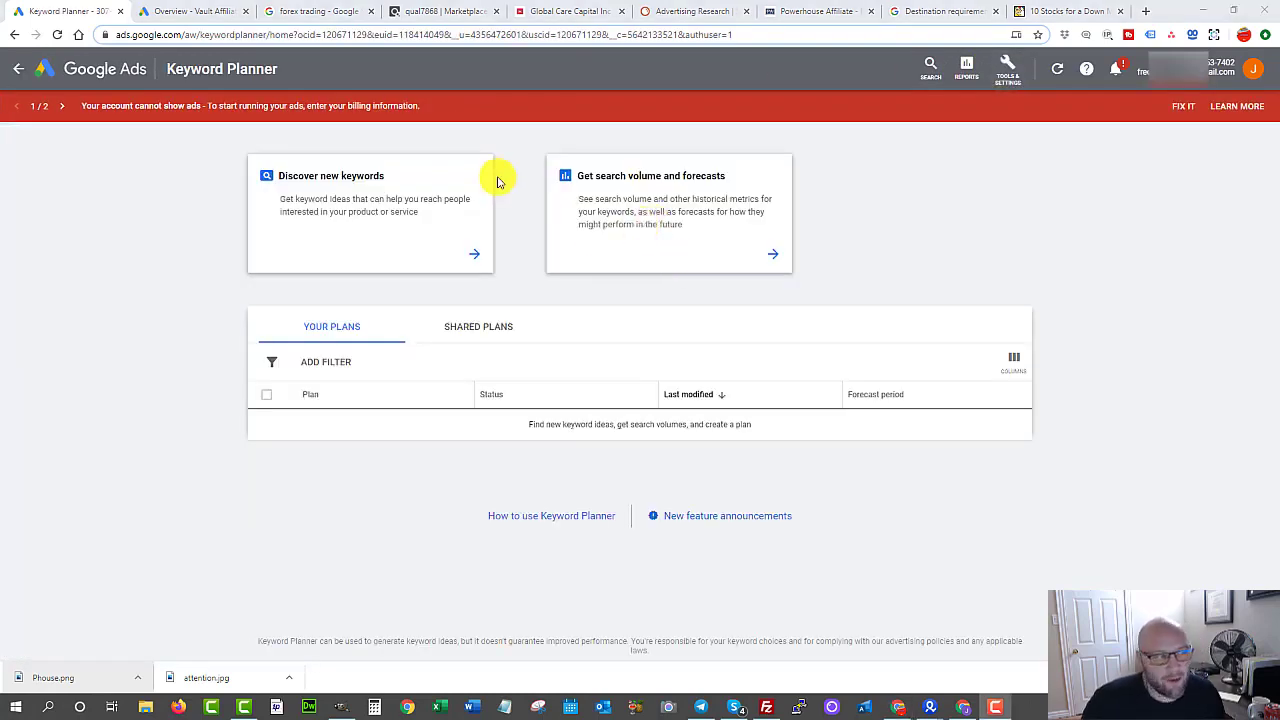
pyautogui.click(338, 176)
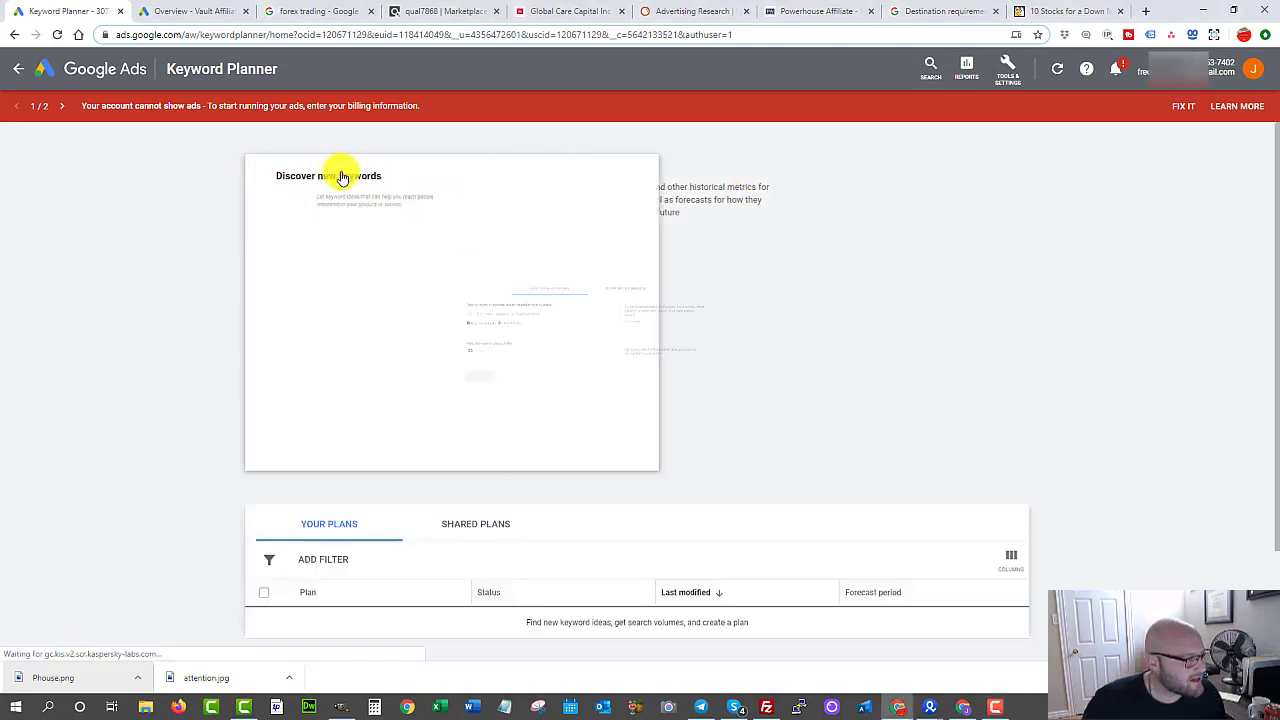
pyautogui.click(675, 220)
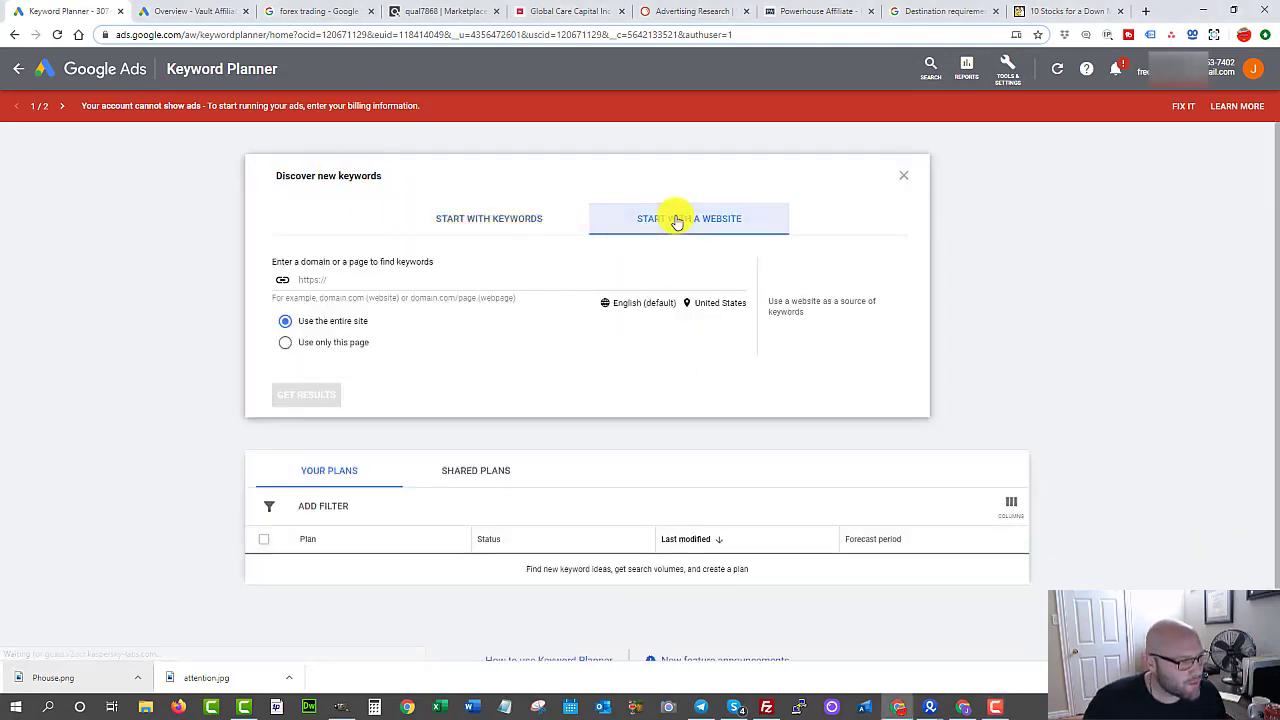
pyautogui.click(316, 279)
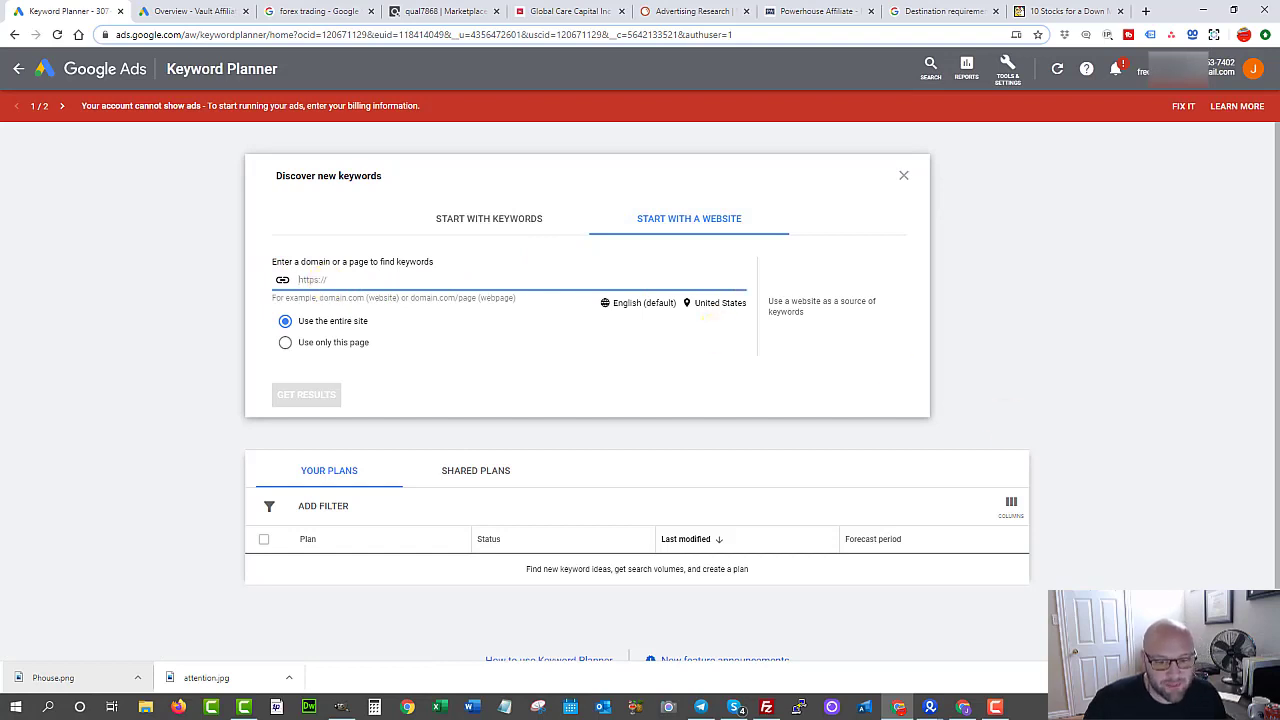
# Step: Open the Microcapmillionaires.com offer page from the ClickBank marketplace and copy its domain name
pyautogui.hotkey('ctrl', '4')
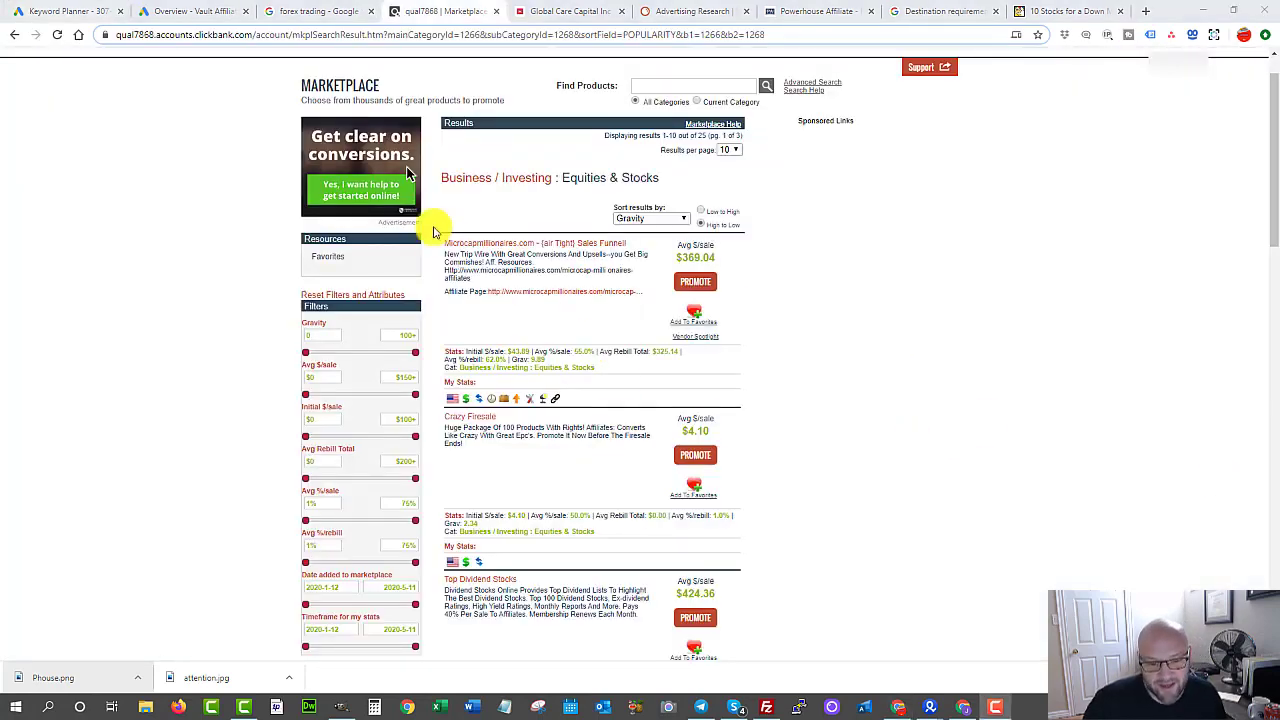
pyautogui.click(484, 246)
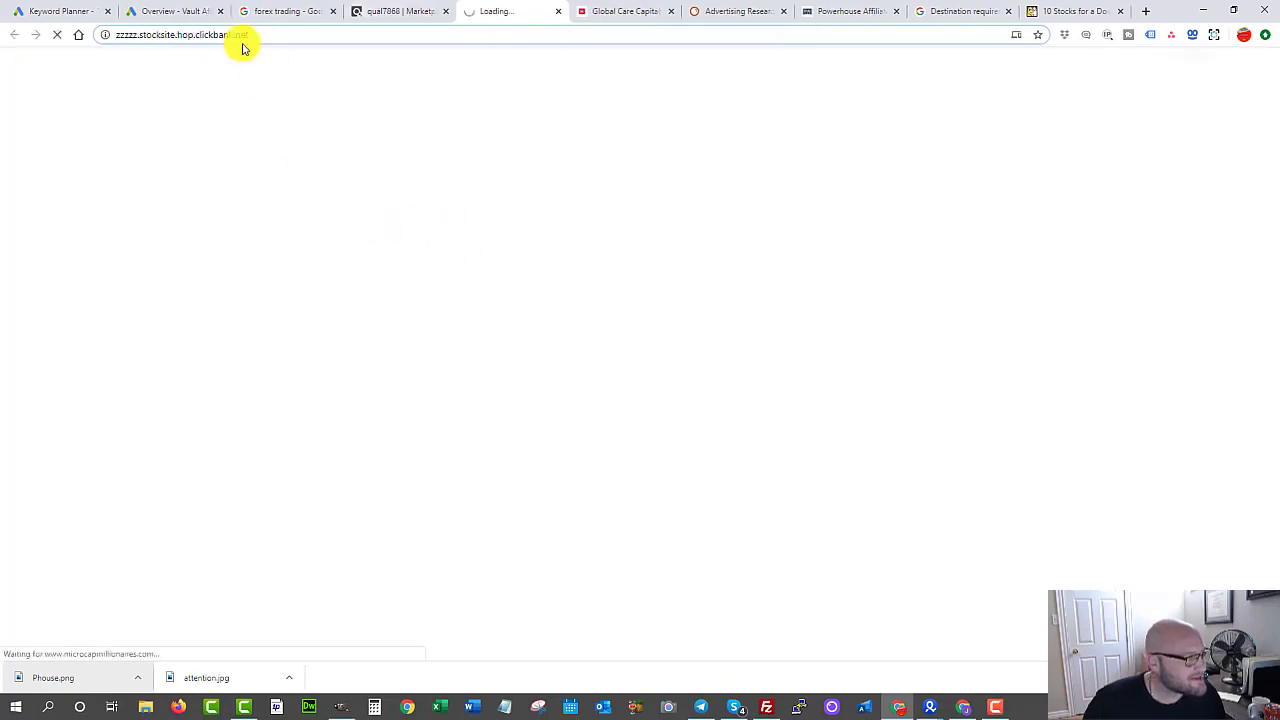
pyautogui.moveTo(171, 34); pyautogui.dragTo(199, 26)
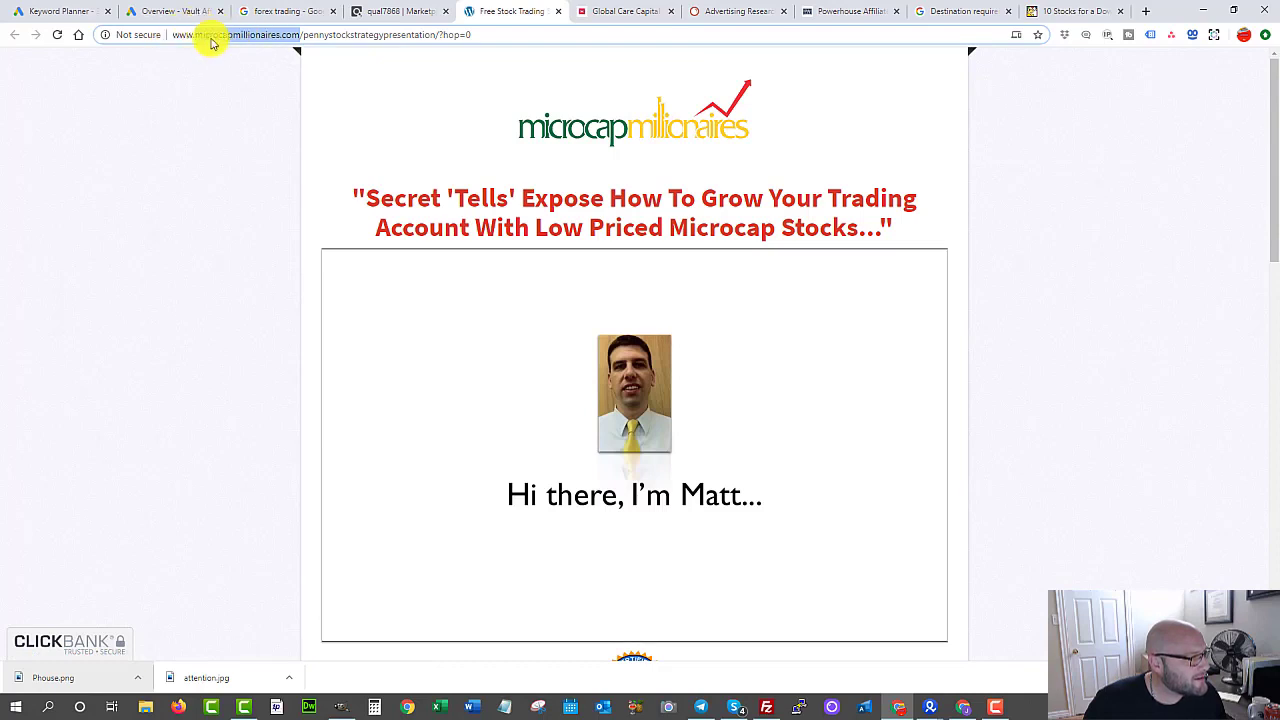
pyautogui.rightClick(210, 35)
pyautogui.click(229, 129)
# Step: Get Keyword Planner ideas for the entire site microcapmillionaires.com, pasting in the copied domain
pyautogui.hotkey('ctrl', '1')
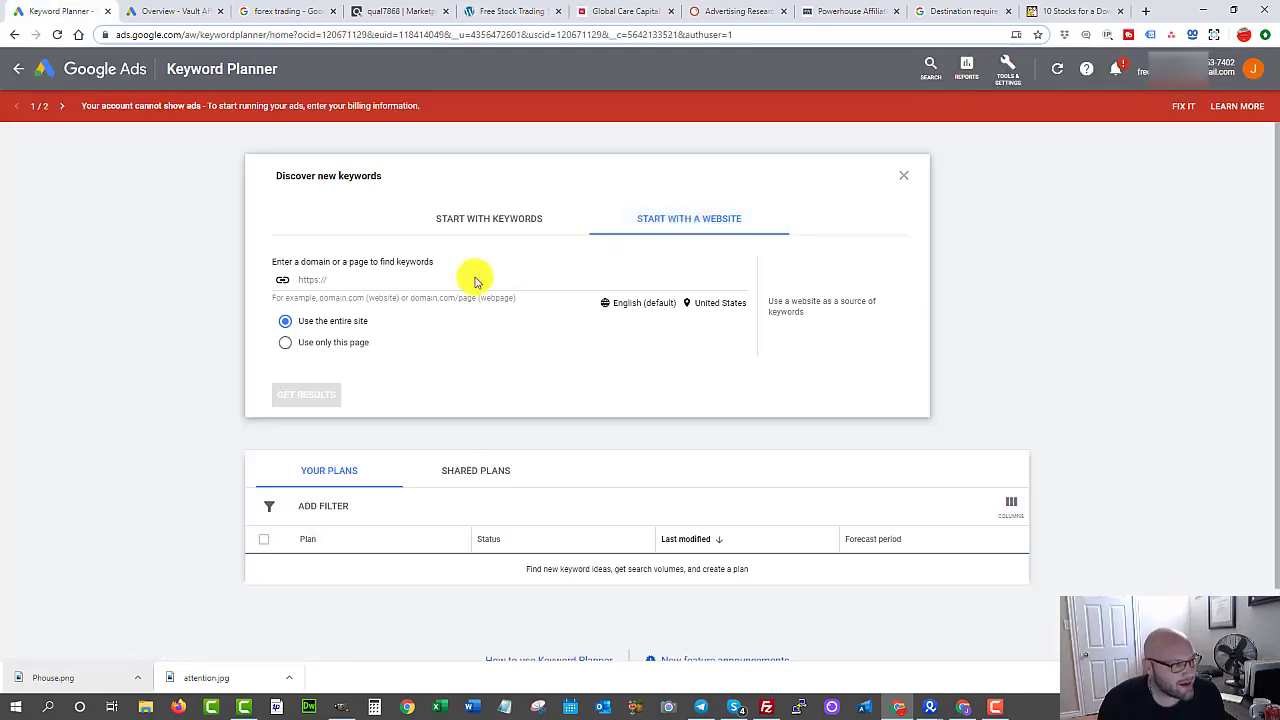
pyautogui.rightClick(330, 281)
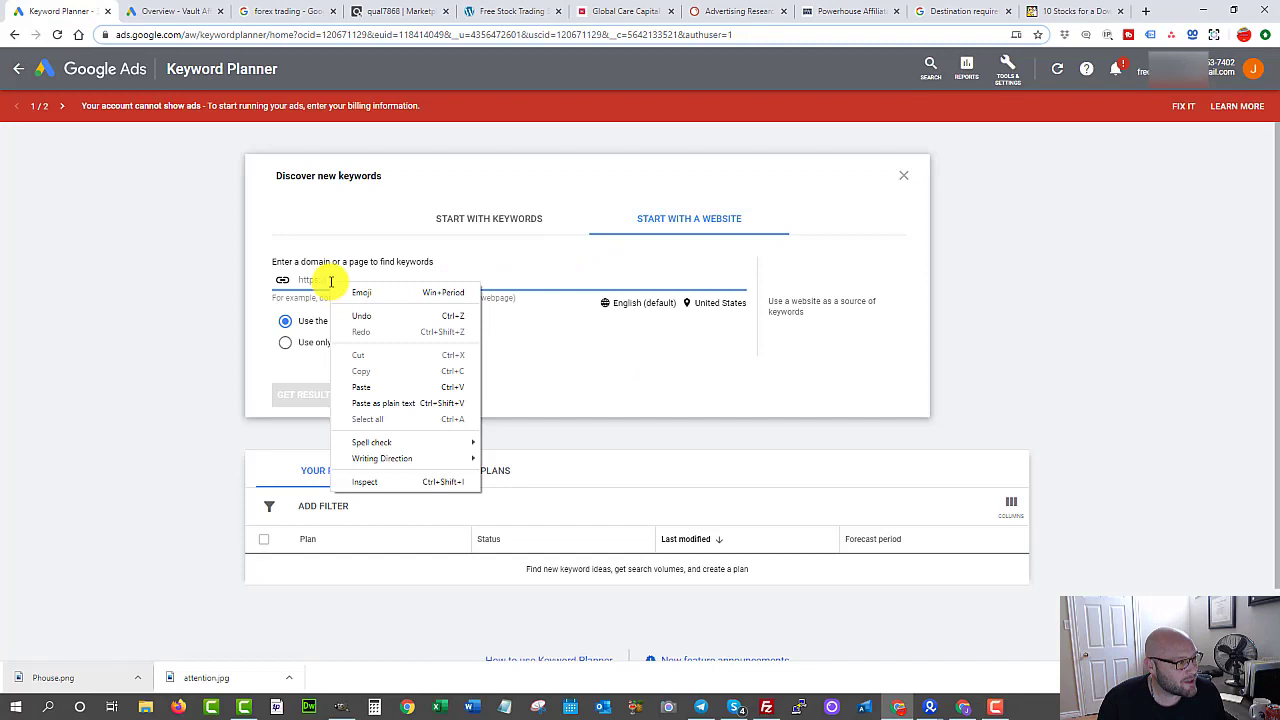
pyautogui.click(352, 389)
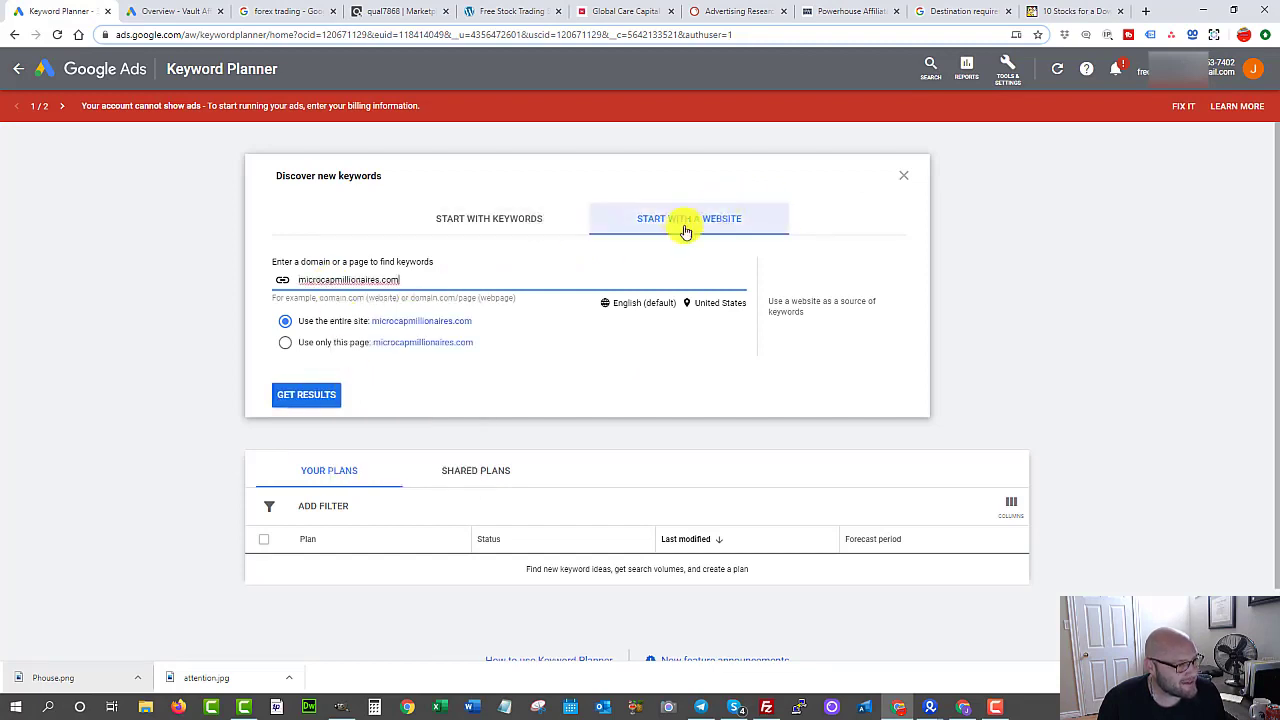
pyautogui.click(302, 405)
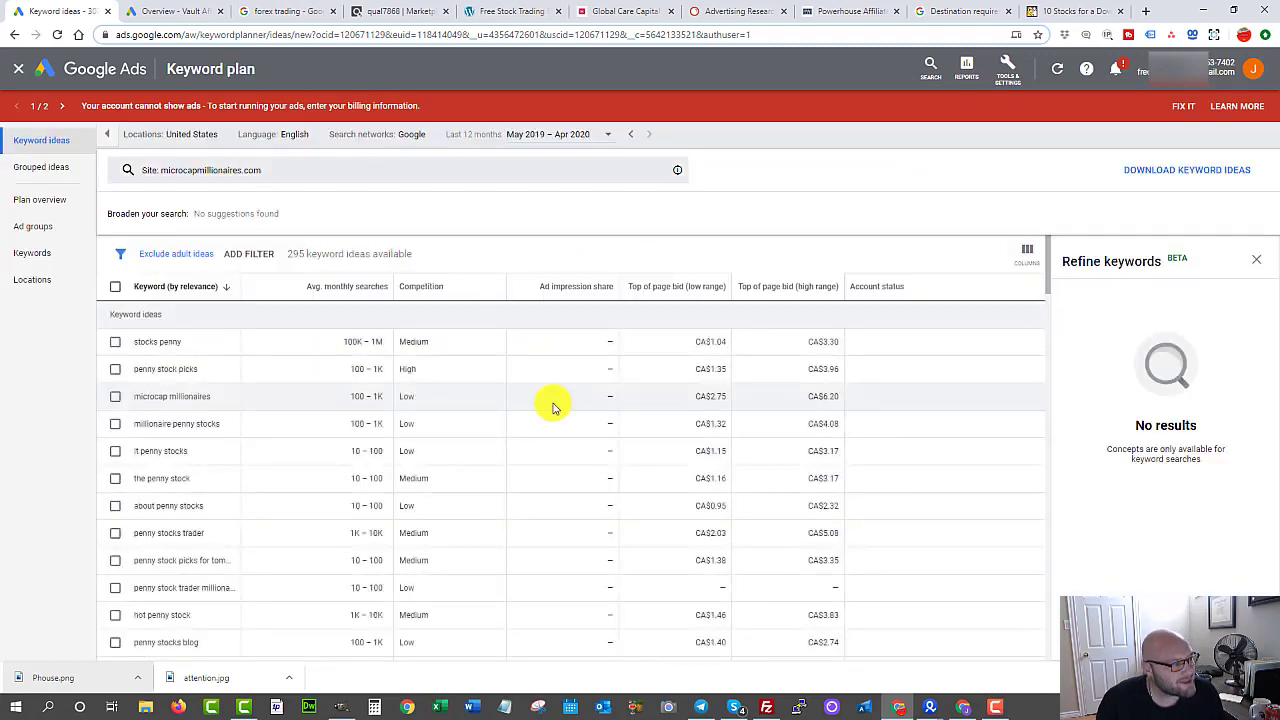
# Step: Review the keyword ideas for microcapmillionaires.com, including their monthly searches, competition and top-of-page bids
pyautogui.scroll(-1, 215, 341)
pyautogui.scroll(2, 286, 406)
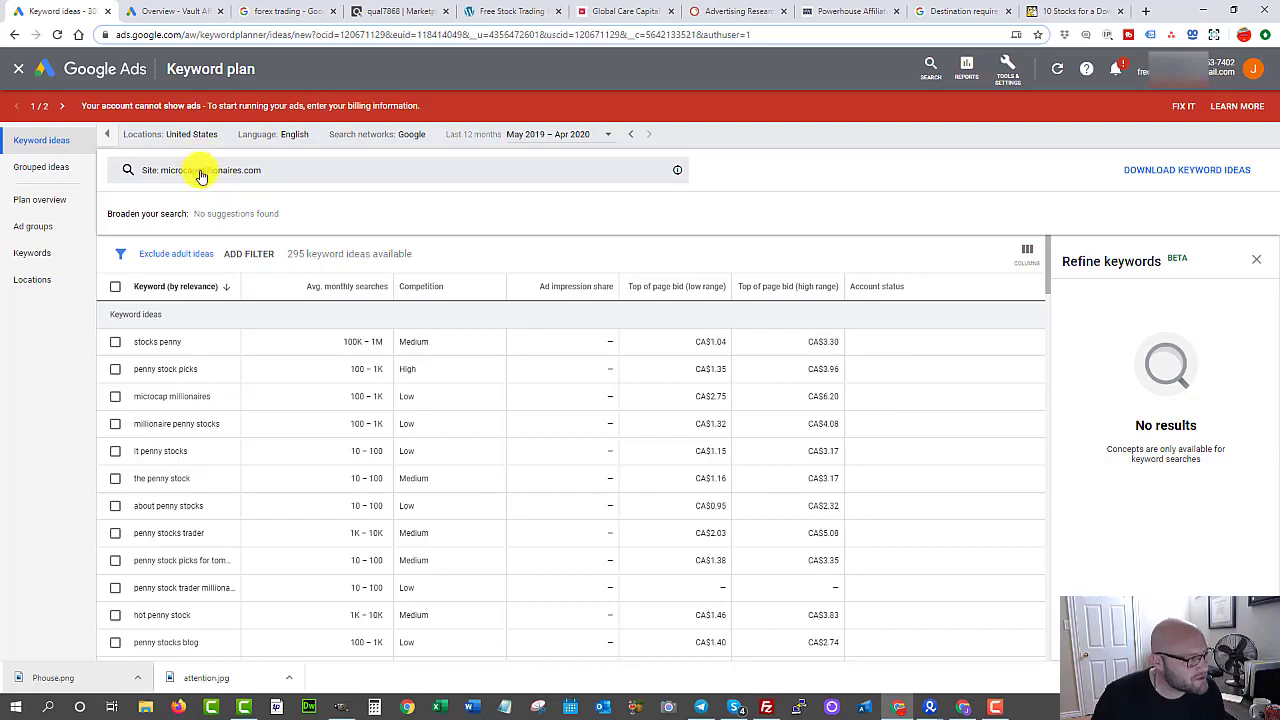
pyautogui.scroll(-3, 245, 438)
pyautogui.scroll(-2, 230, 460)
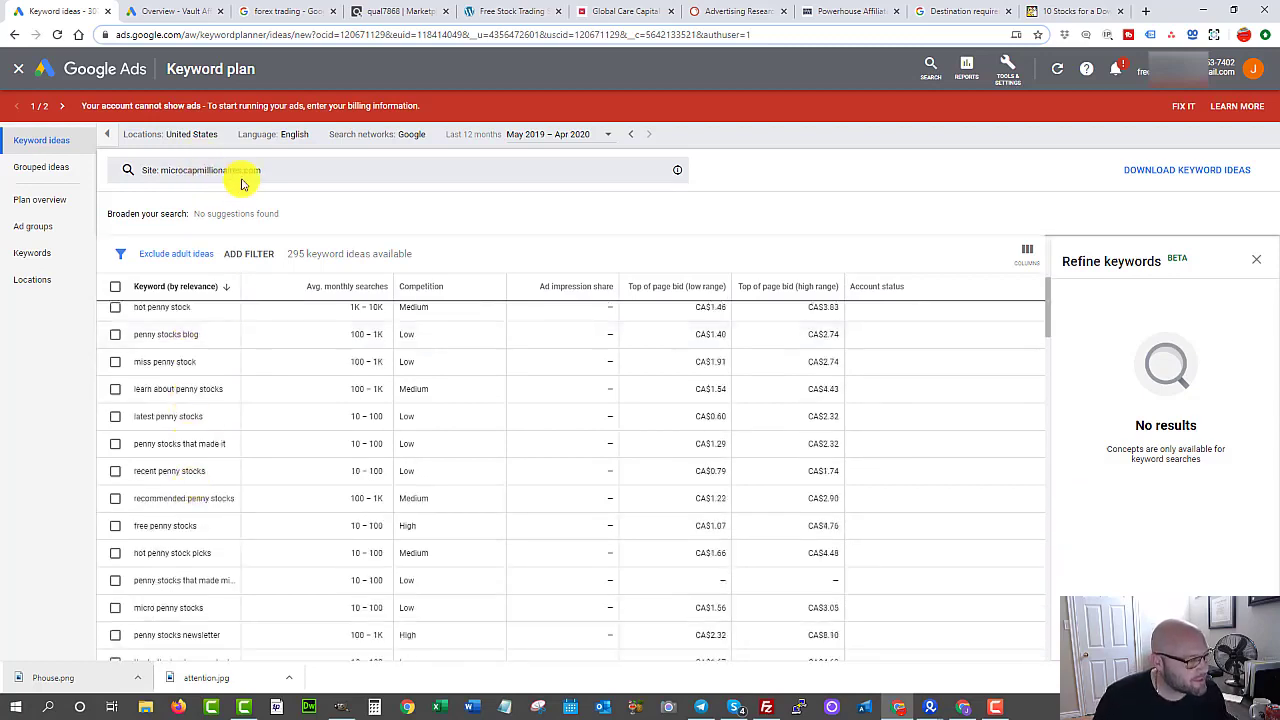
# Step: Examine the microcapmillionaires.com keyword ideas sorted by low-range top-of-page bid, first from the highest bid, then from the lowest
pyautogui.scroll(-10, 260, 600)
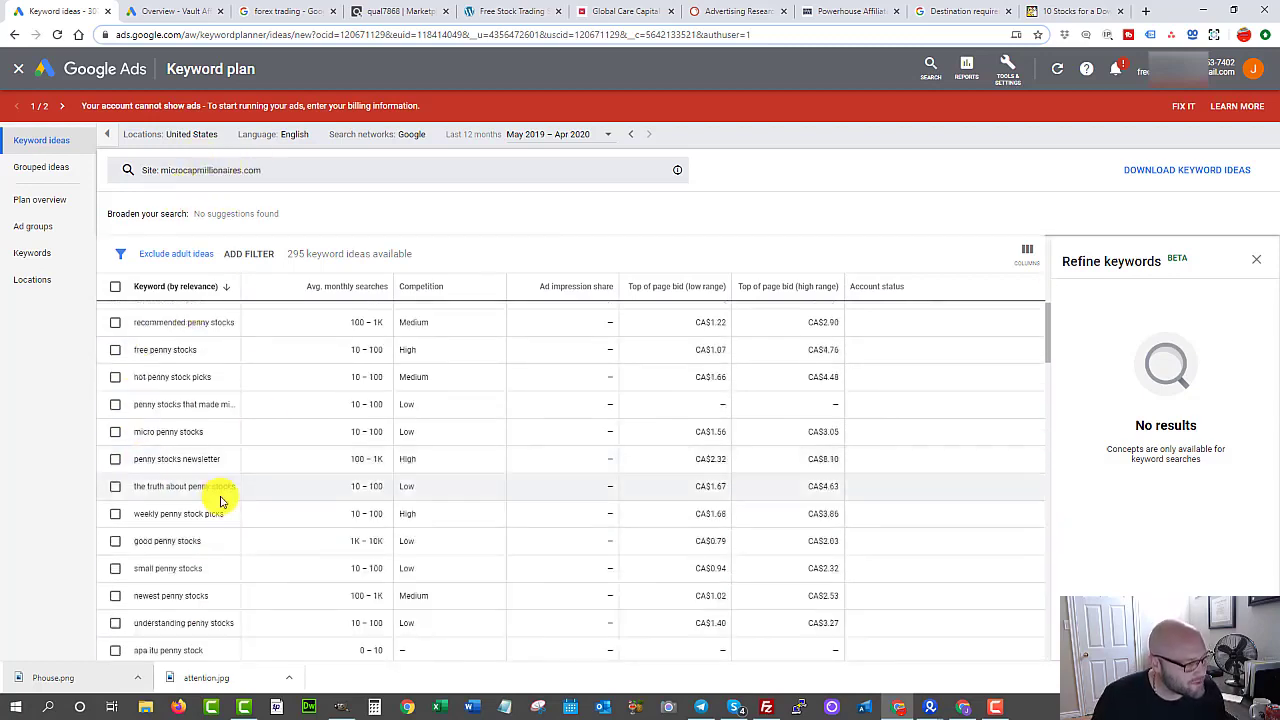
pyautogui.scroll(-8, 160, 540)
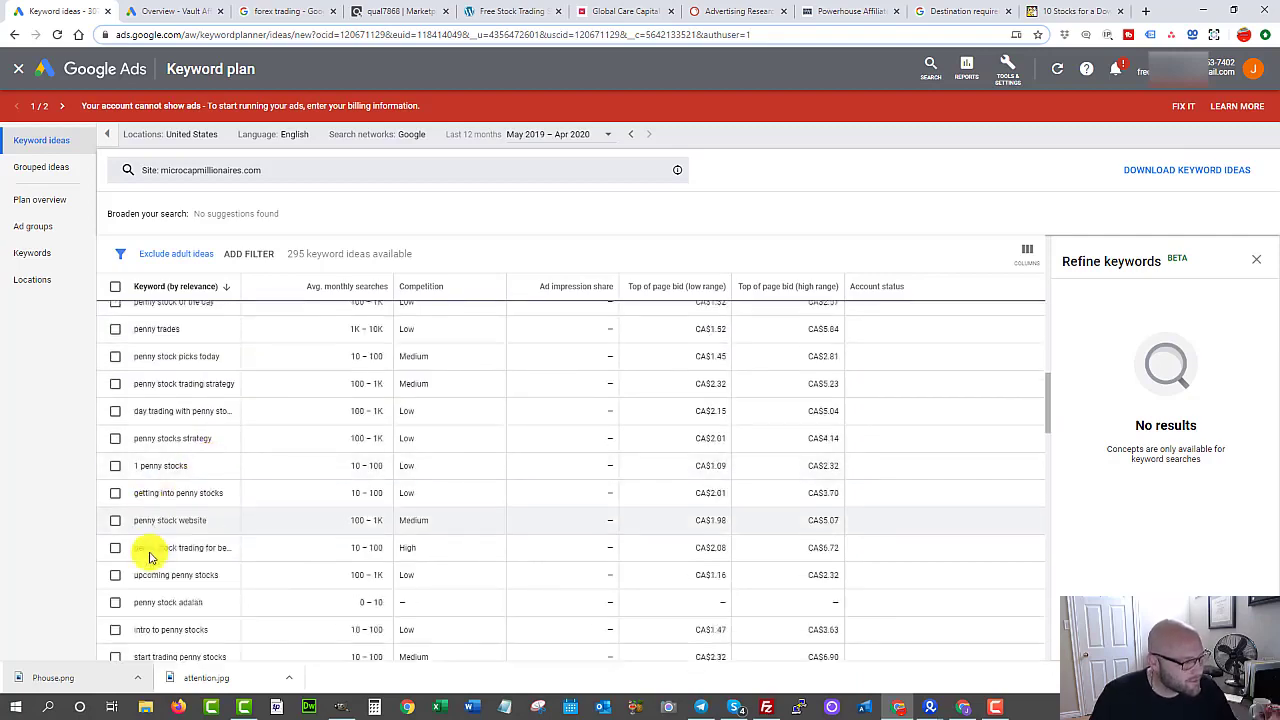
pyautogui.scroll(15, 150, 553)
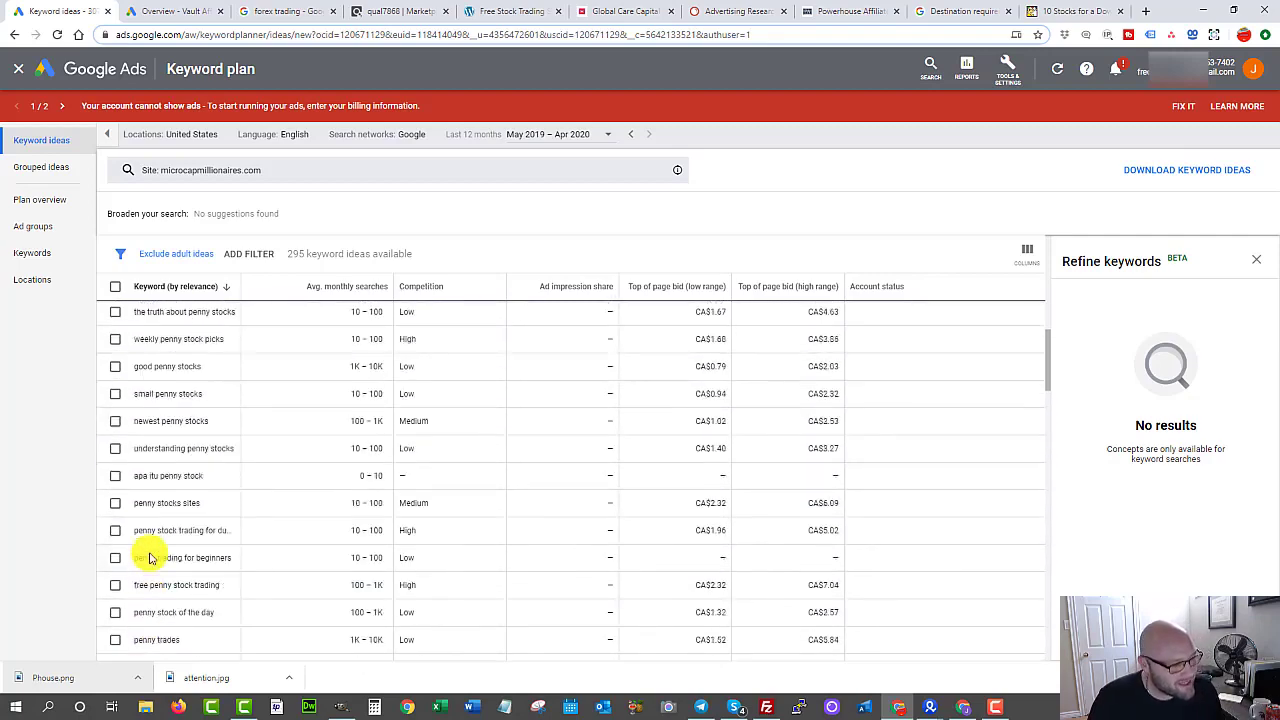
pyautogui.click(668, 288)
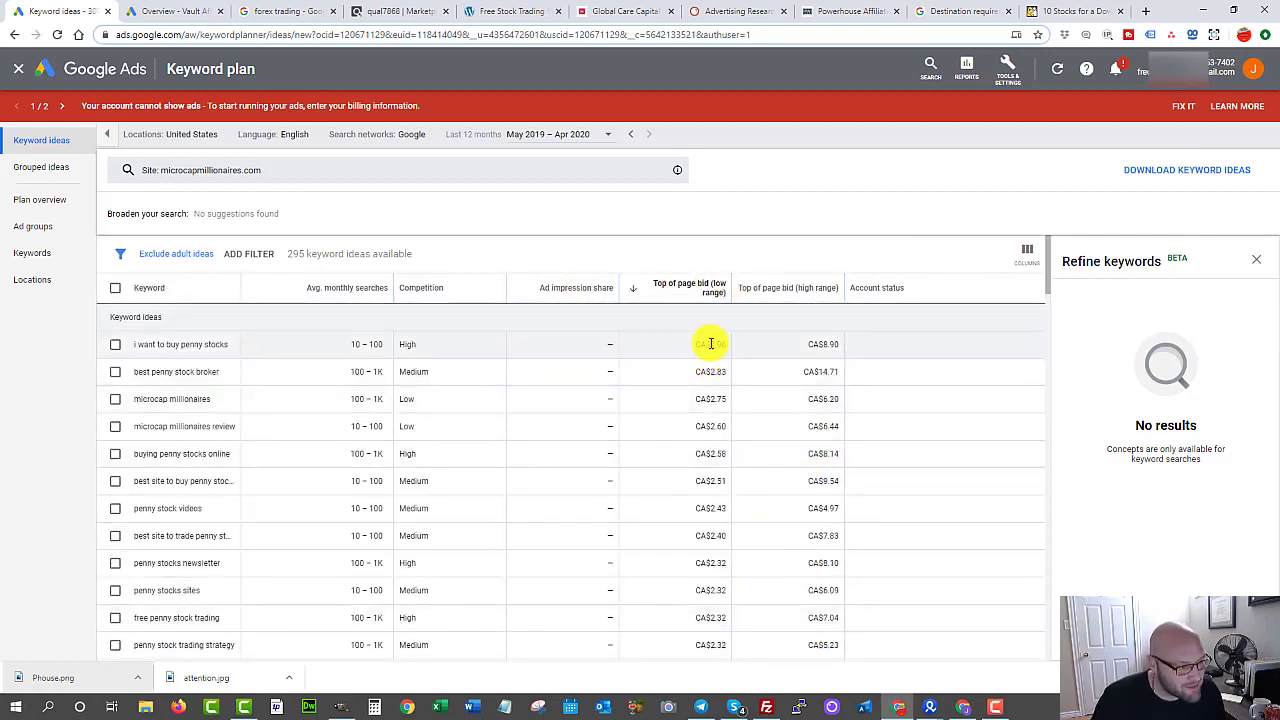
pyautogui.moveTo(710, 344); pyautogui.dragTo(737, 352)
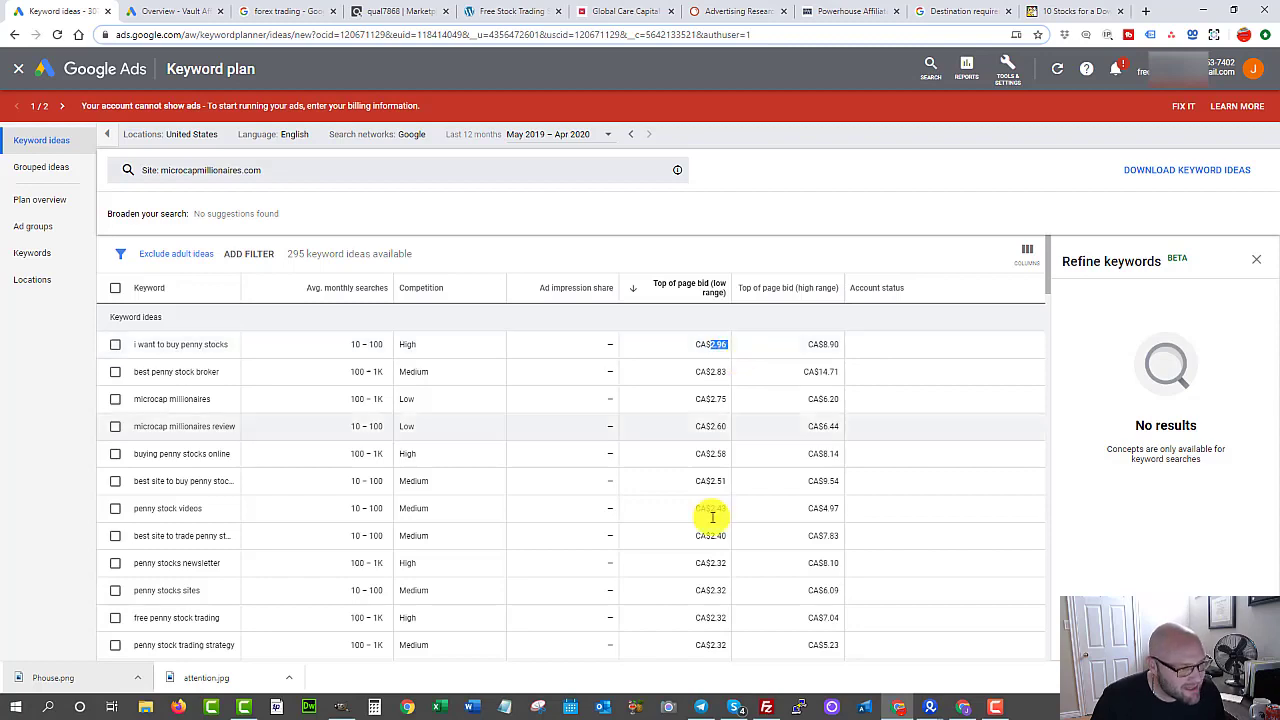
pyautogui.click(690, 292)
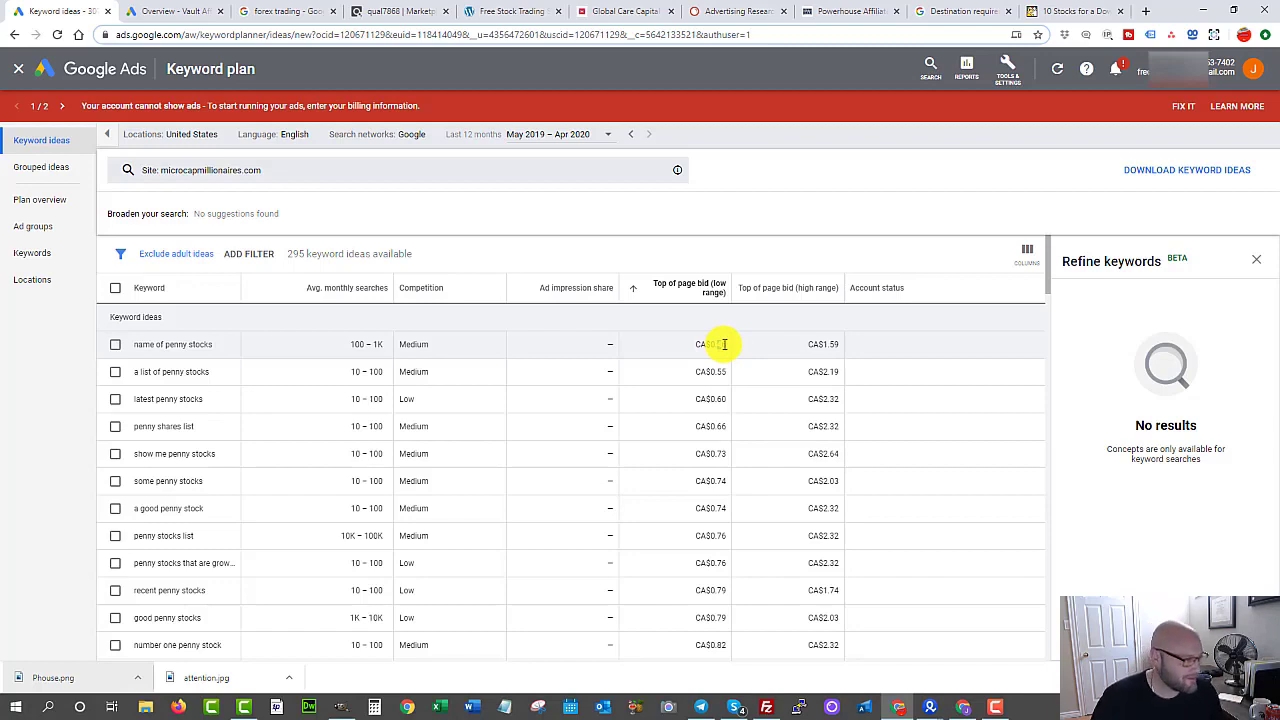
pyautogui.moveTo(724, 344); pyautogui.dragTo(717, 344)
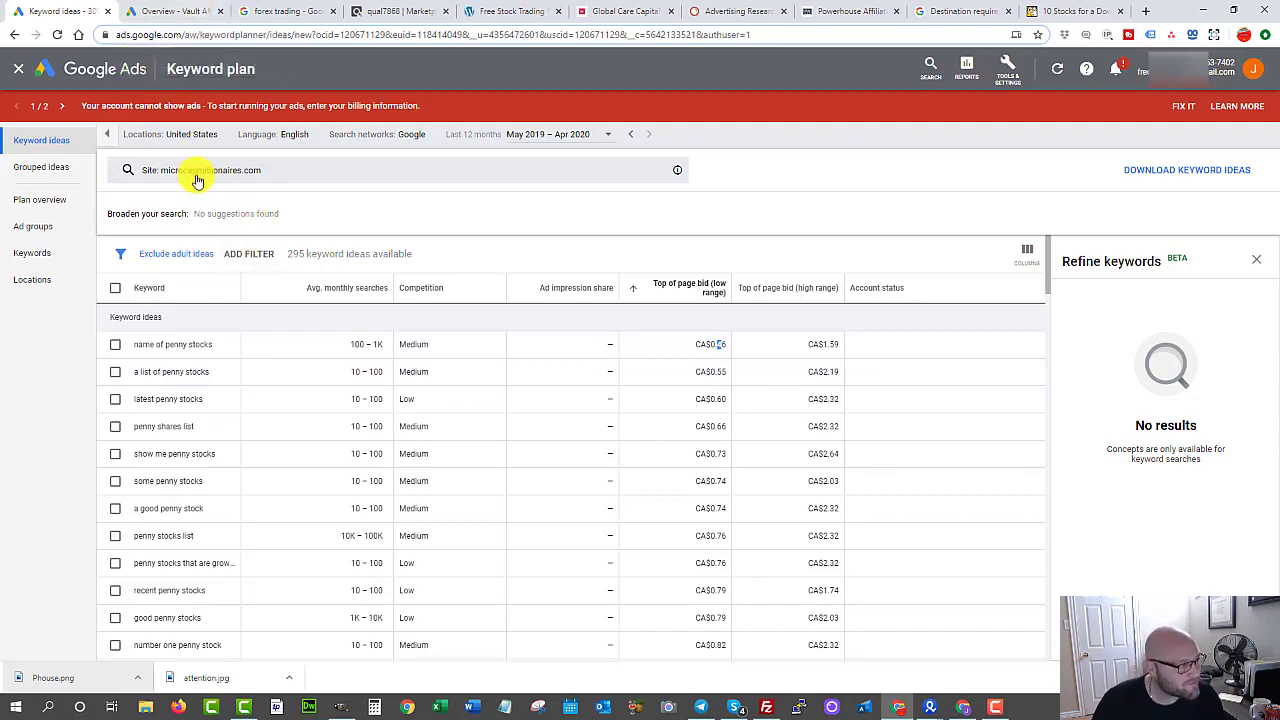
# Step: Switch to Semrush and review the paid search keywords, volumes and costs per click in the Advertising Research report for fool.ca
pyautogui.hotkey('ctrl', '7')
pyautogui.scroll(-1, 340, 340)
pyautogui.scroll(-2, 300, 360)
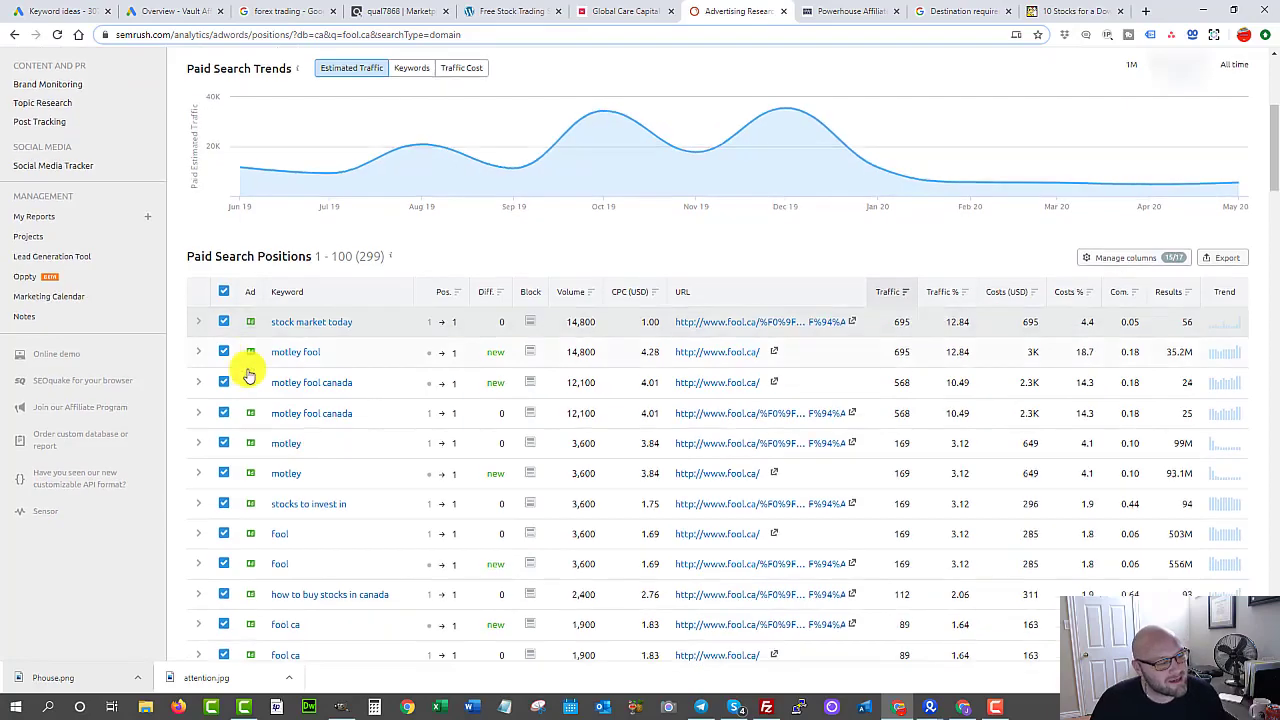
pyautogui.scroll(5, 249, 368)
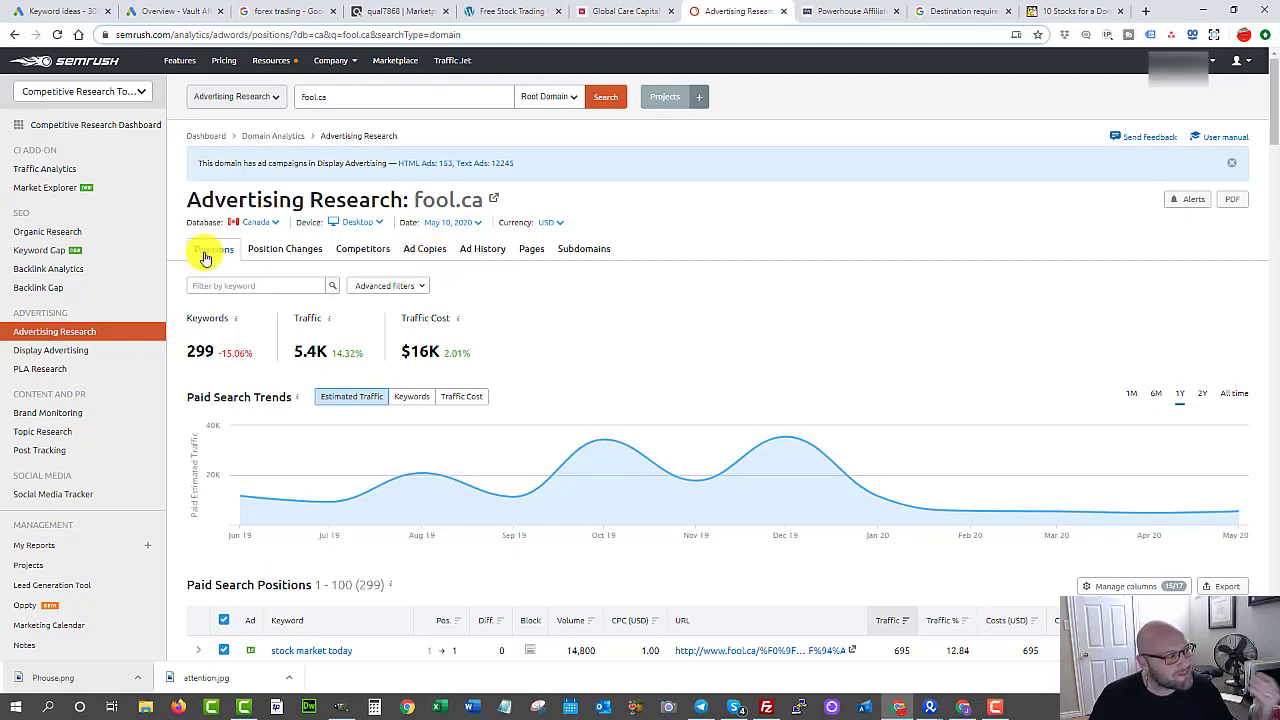
pyautogui.scroll(-3, 300, 375)
pyautogui.scroll(-3, 338, 383)
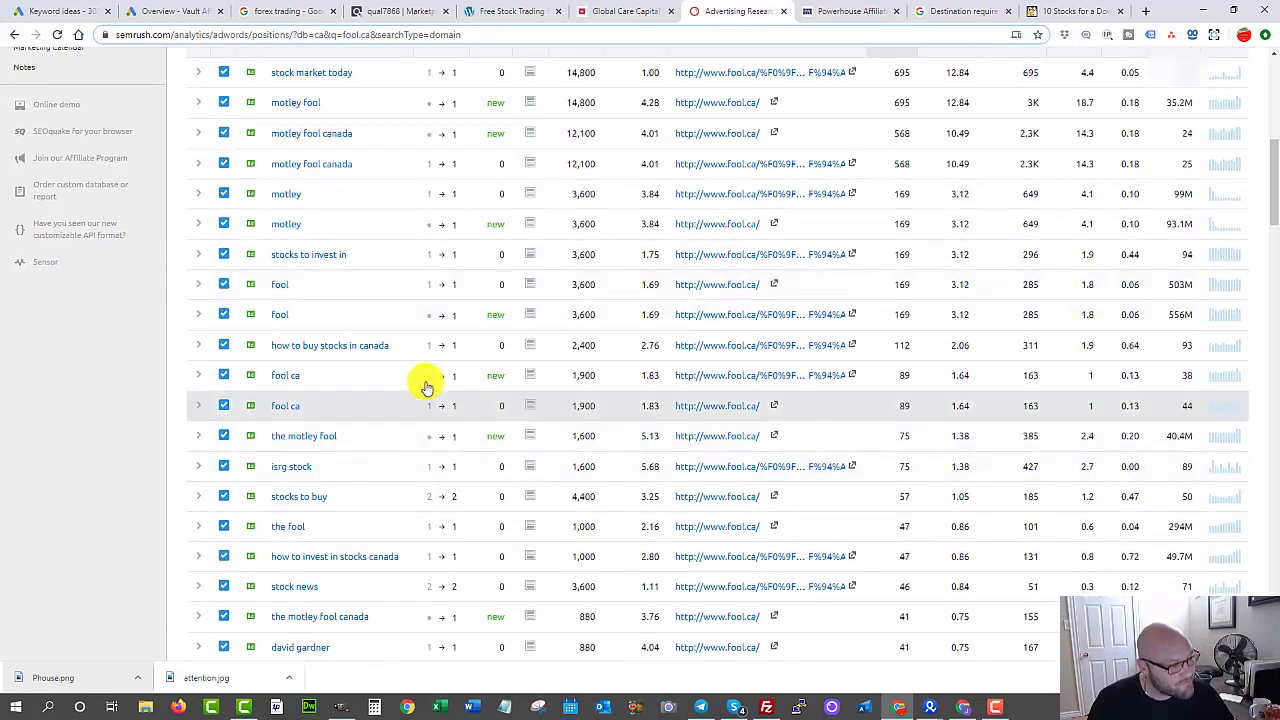
pyautogui.scroll(3, 423, 380)
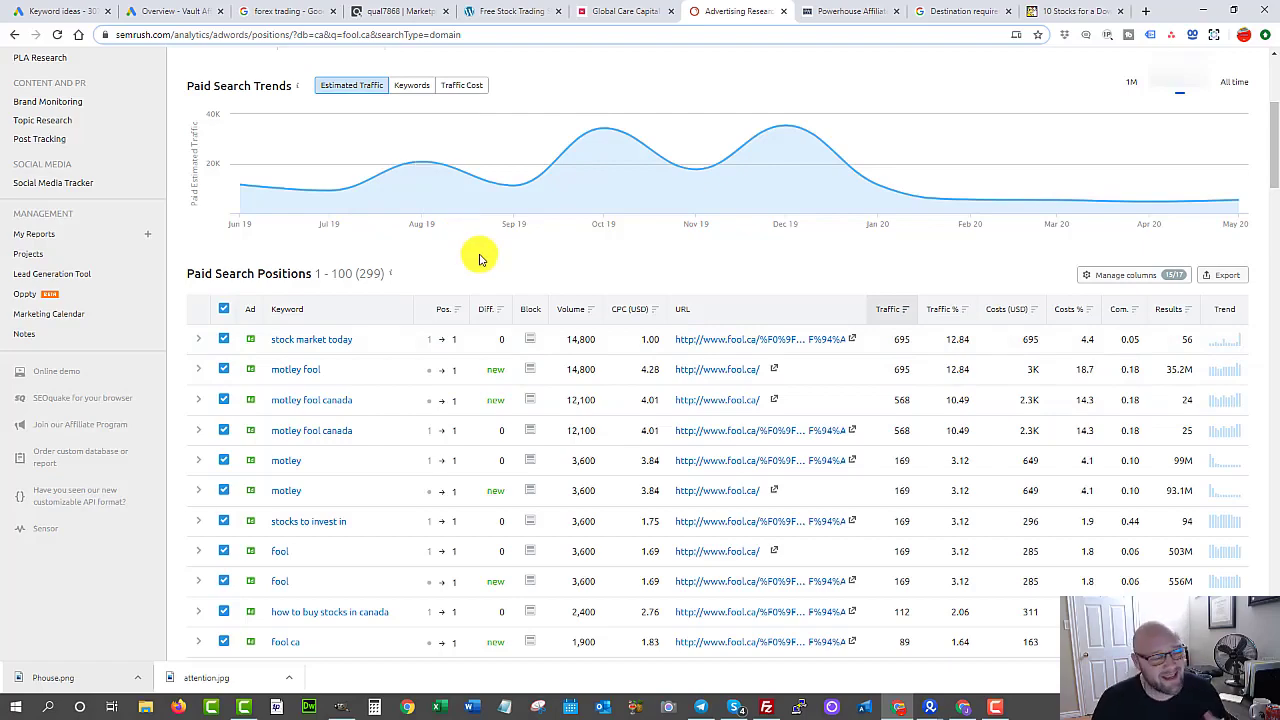
# Step: Return to Google Ads, leave Keyword Planner and start creating a new campaign
pyautogui.click(57, 11)
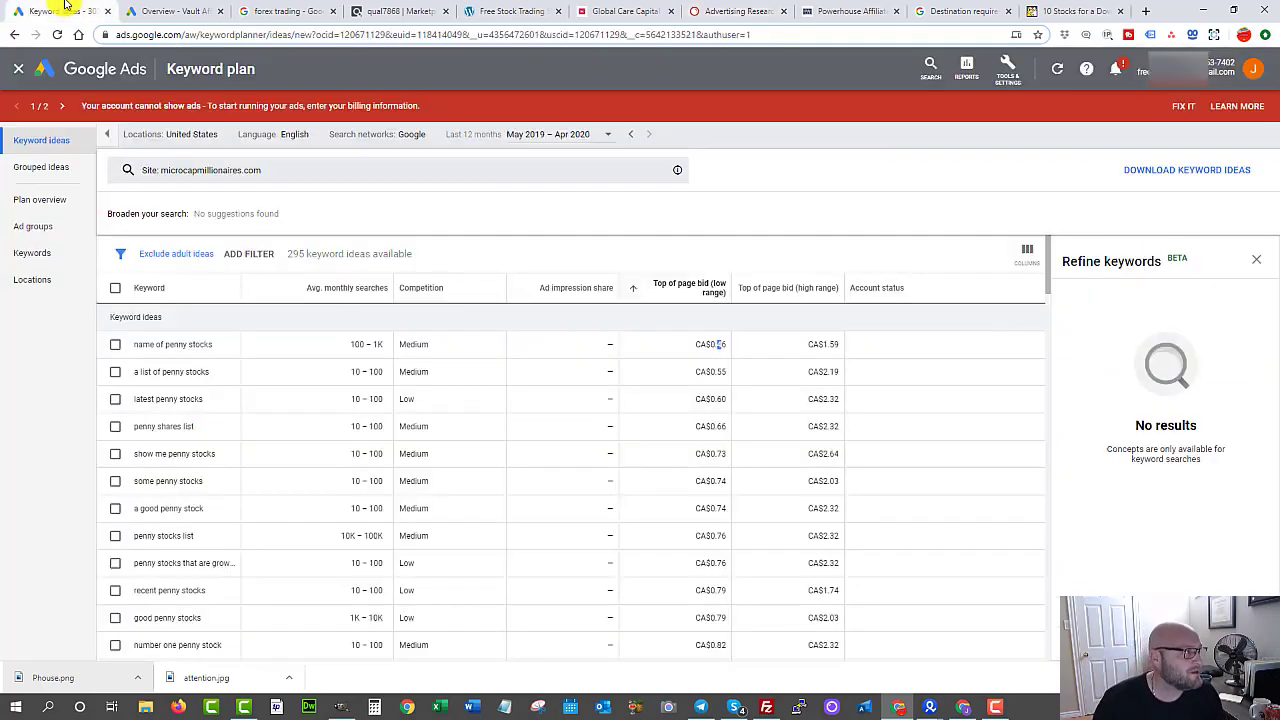
pyautogui.click(18, 69)
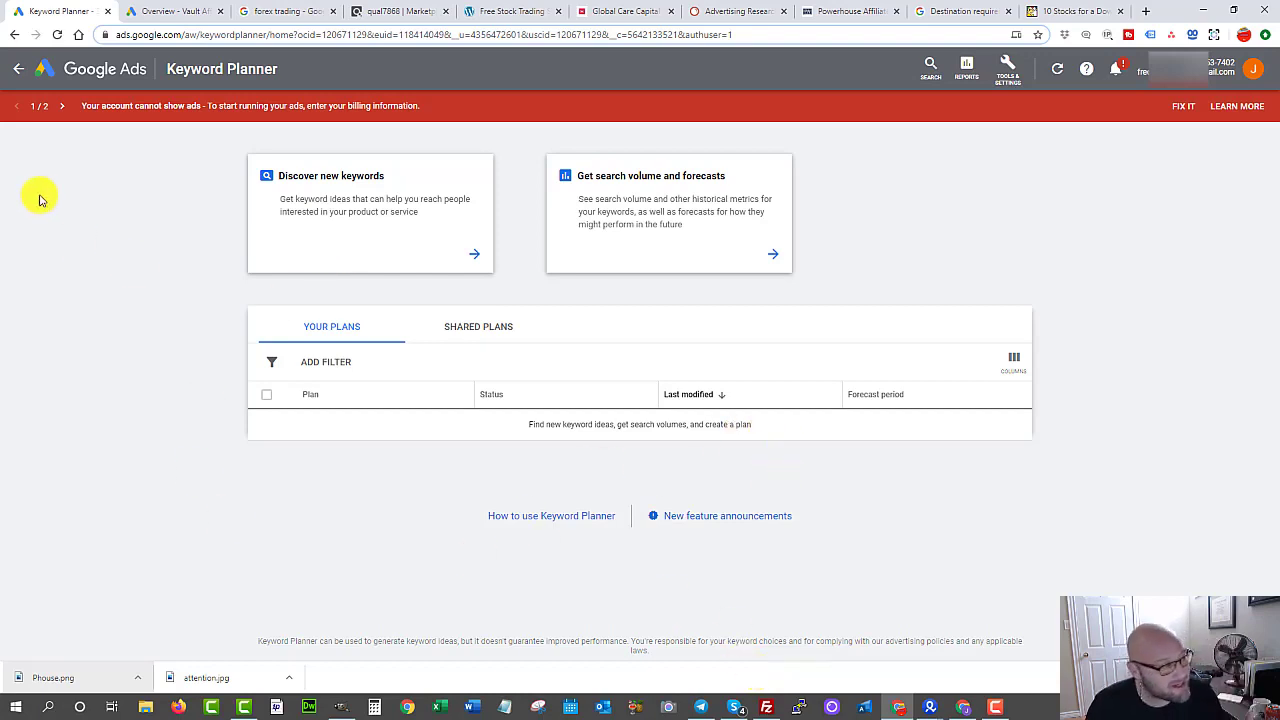
pyautogui.click(18, 72)
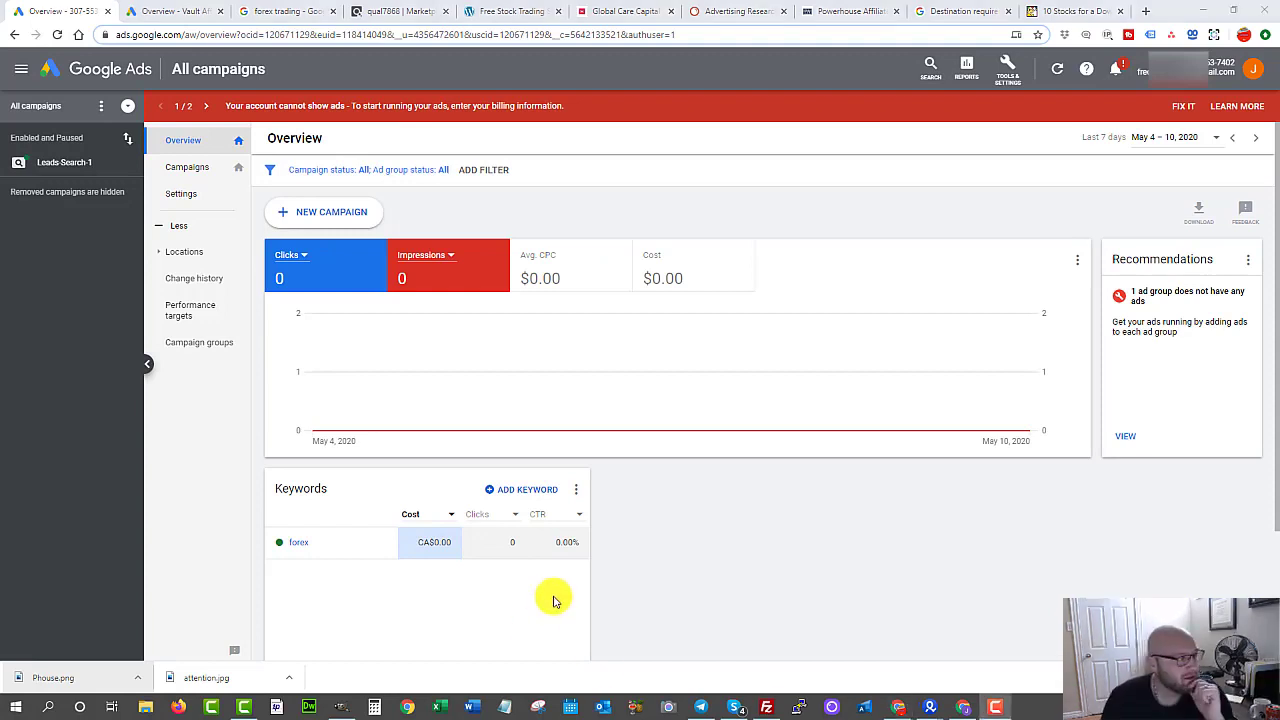
pyautogui.click(337, 215)
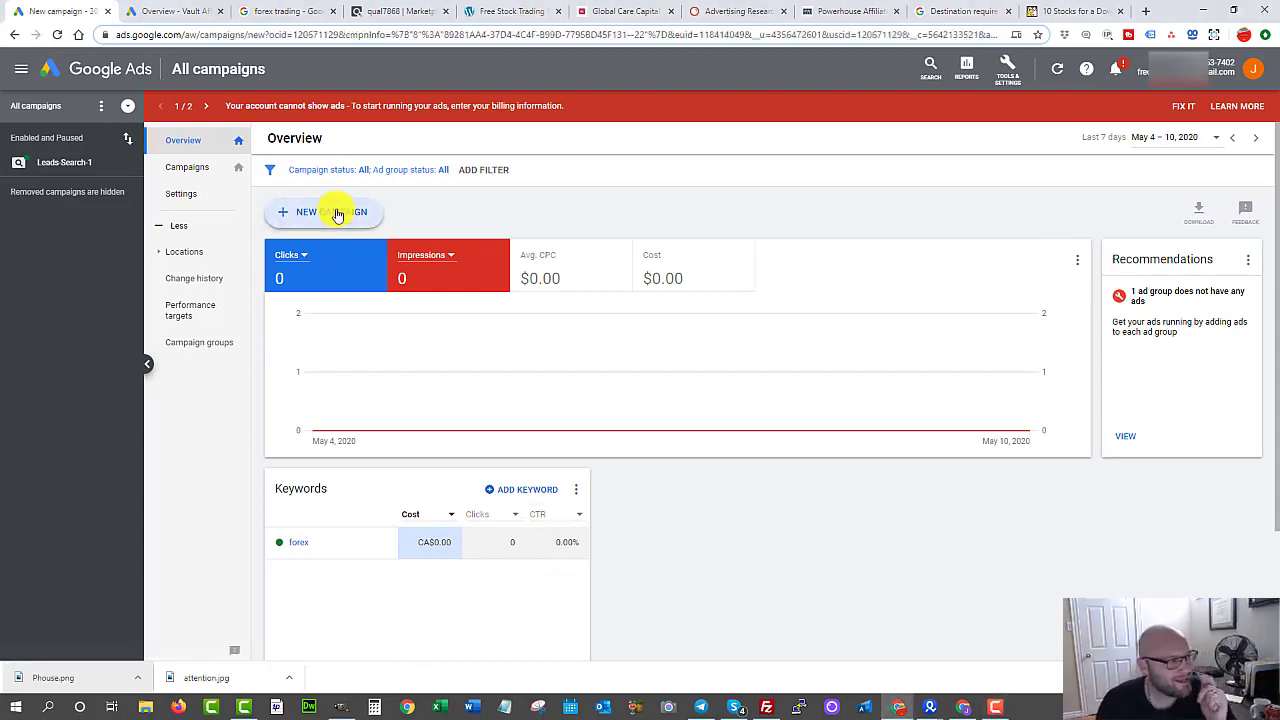
pyautogui.click(343, 294)
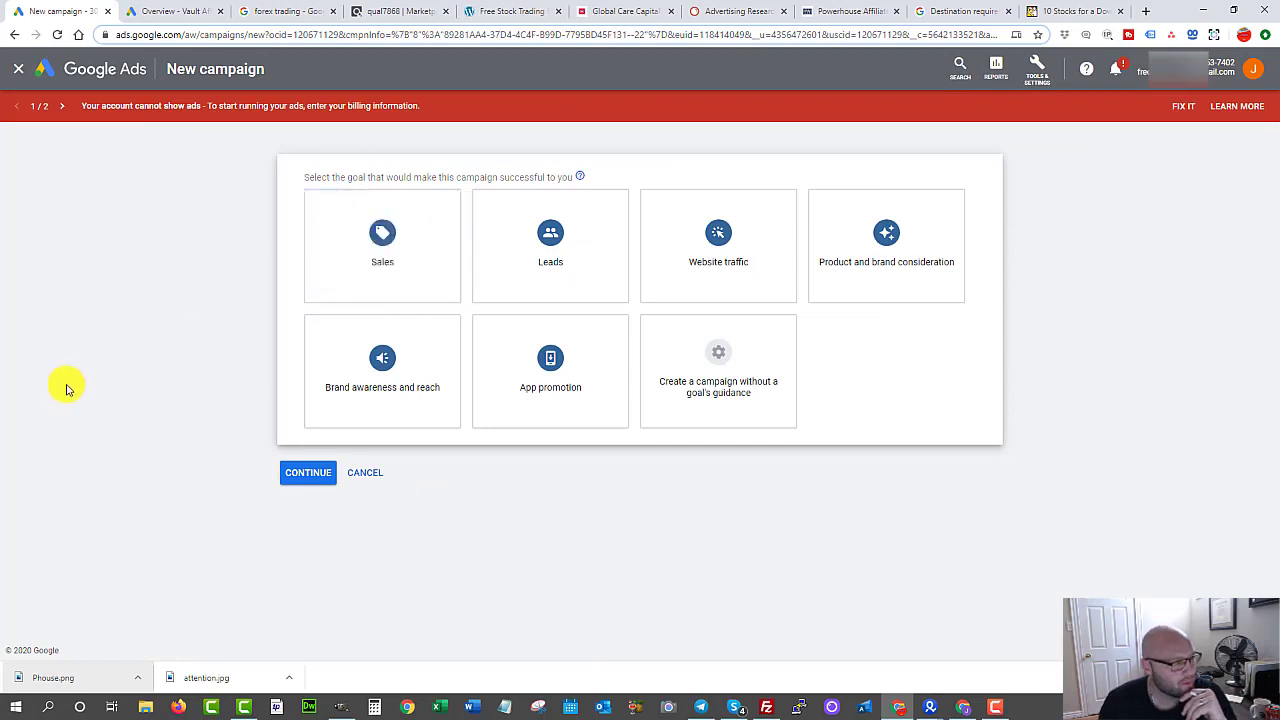
# Step: Set the campaign goal to Leads and the campaign type to Search, with website visits as the way to reach the goal
pyautogui.moveTo(343, 223)
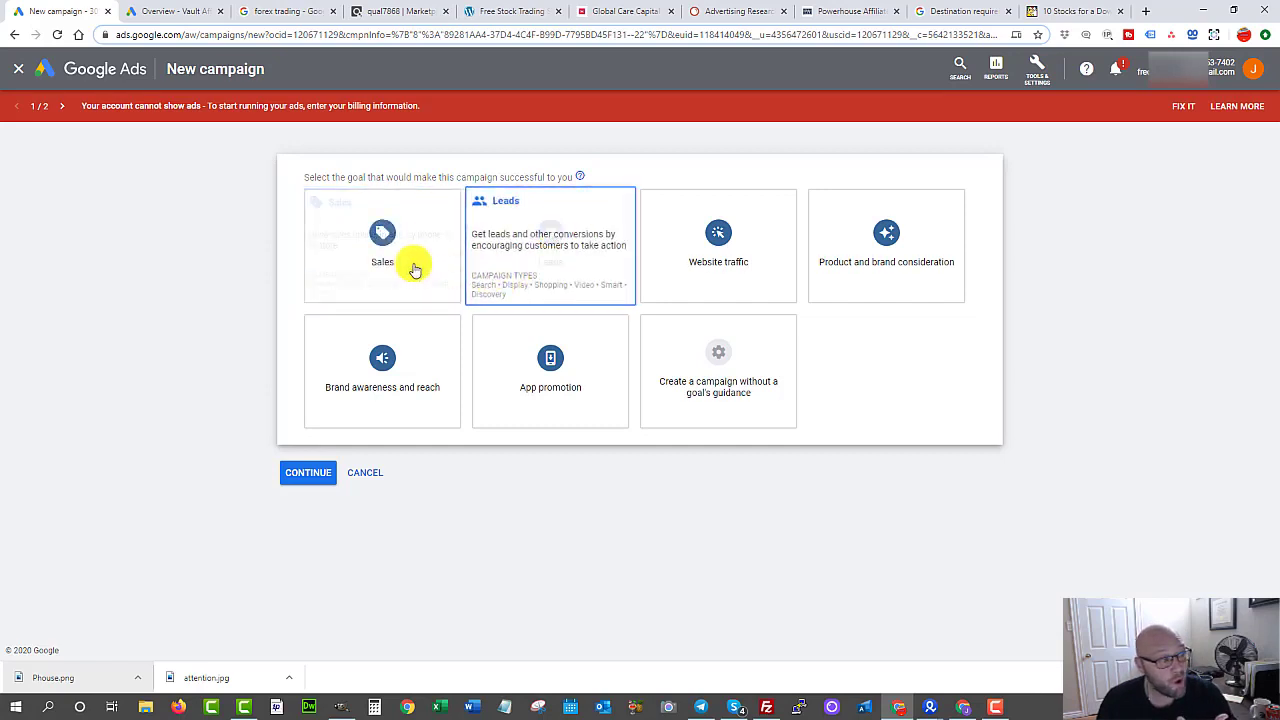
pyautogui.moveTo(691, 258)
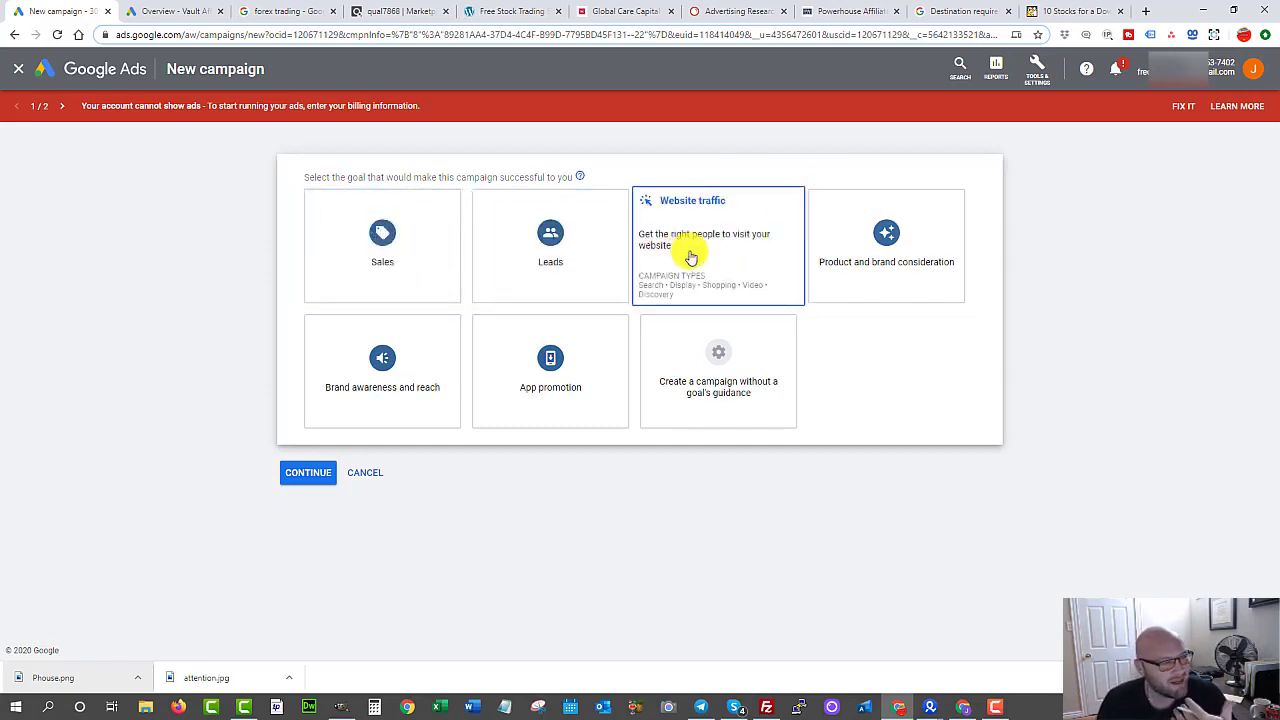
pyautogui.moveTo(565, 252)
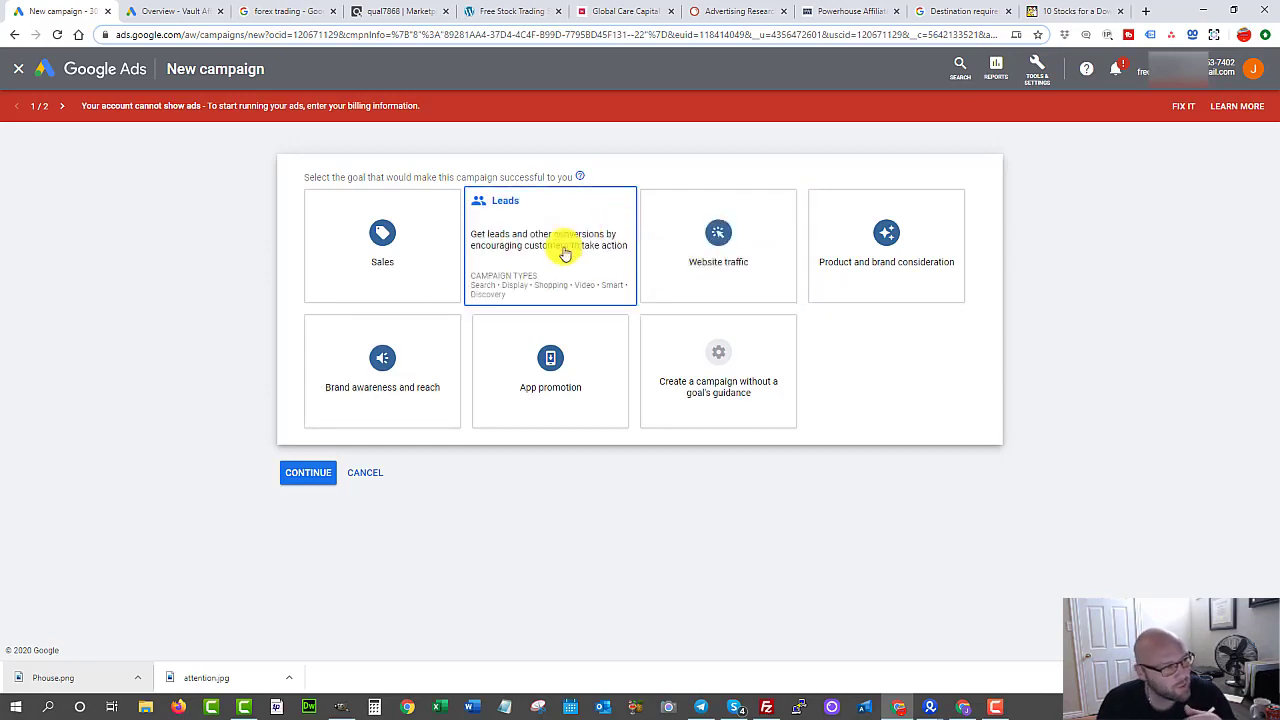
pyautogui.click(563, 249)
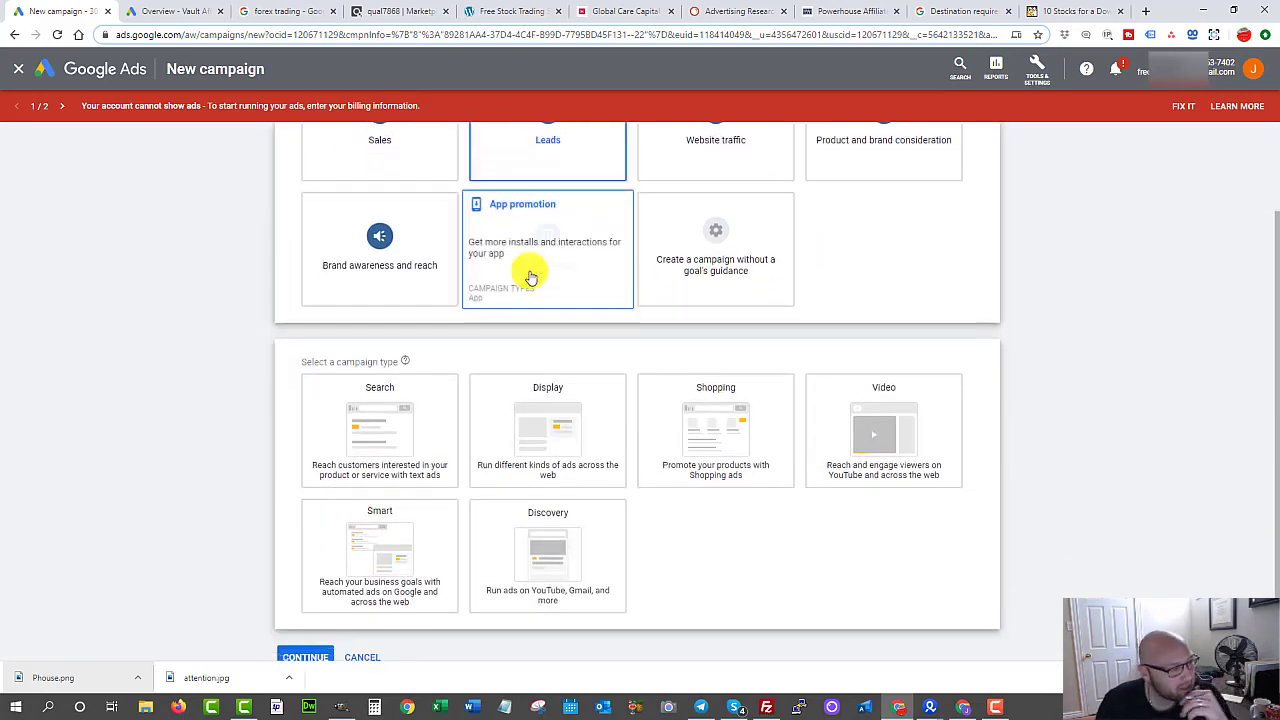
pyautogui.moveTo(391, 400)
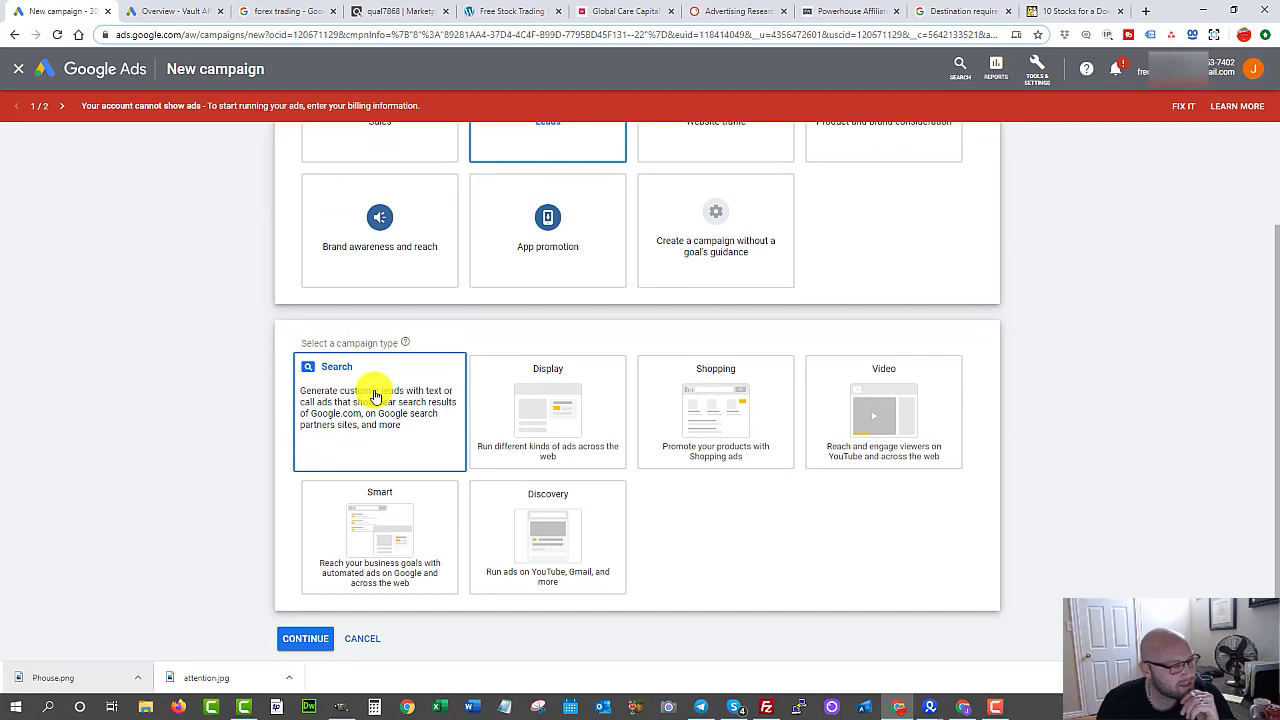
pyautogui.click(372, 399)
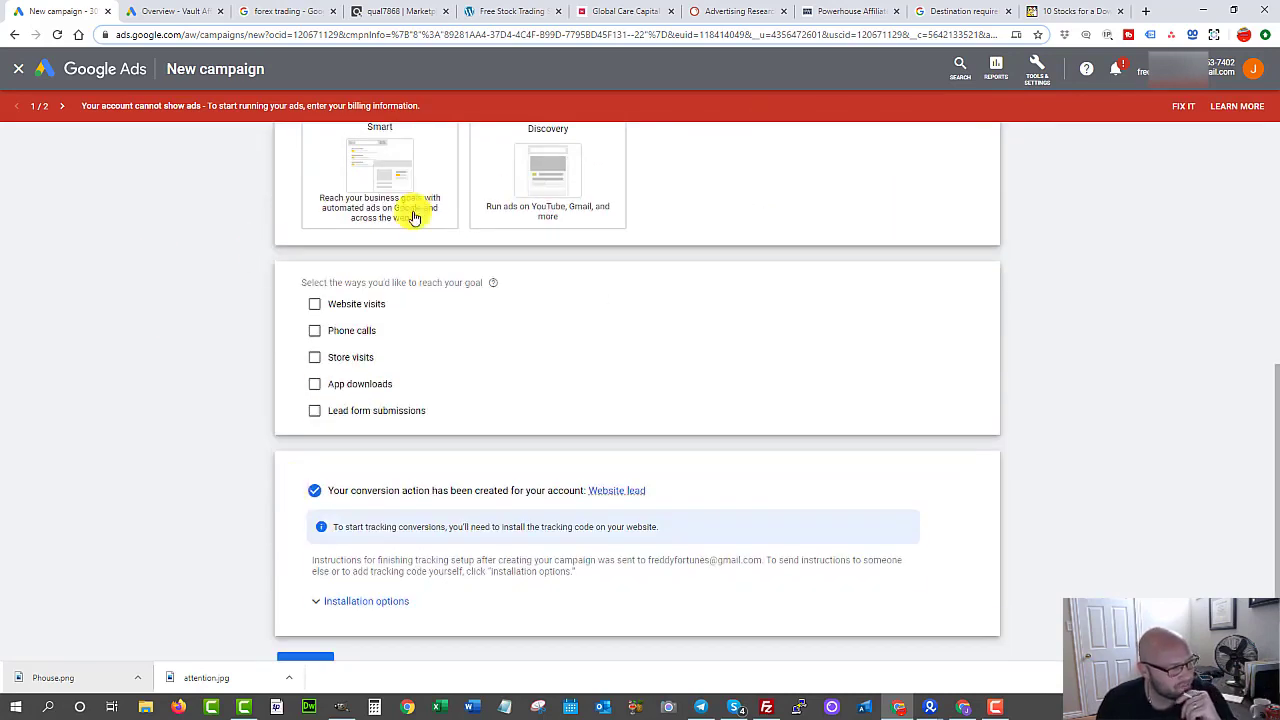
pyautogui.click(314, 304)
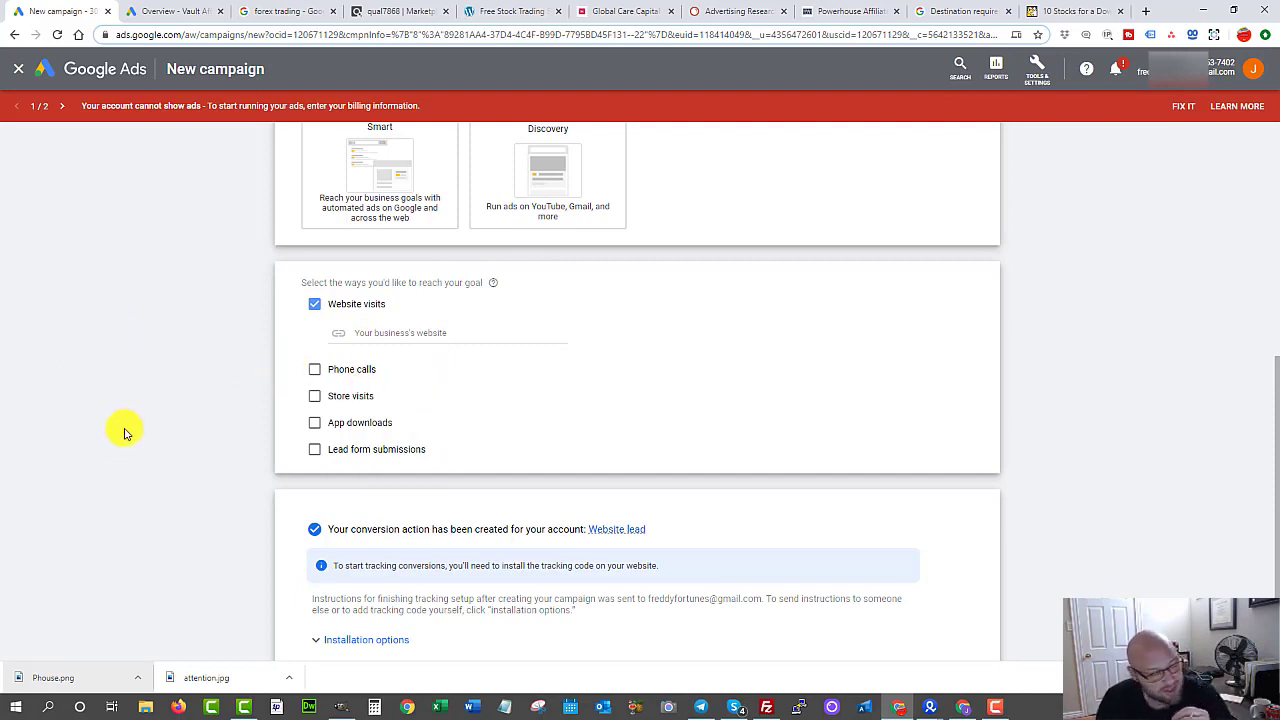
# Step: View and select the global site tag code for installing conversion tracking yourself, then continue to the campaign settings
pyautogui.scroll(-1, 120, 433)
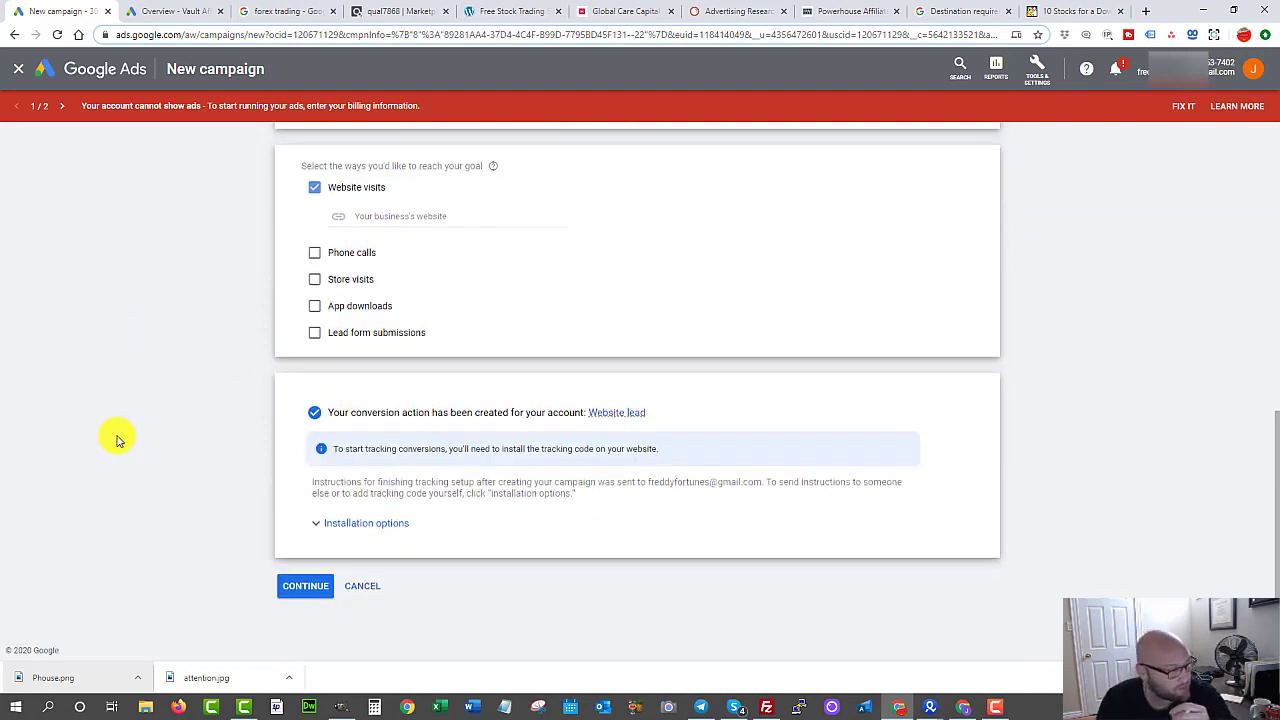
pyautogui.click(335, 523)
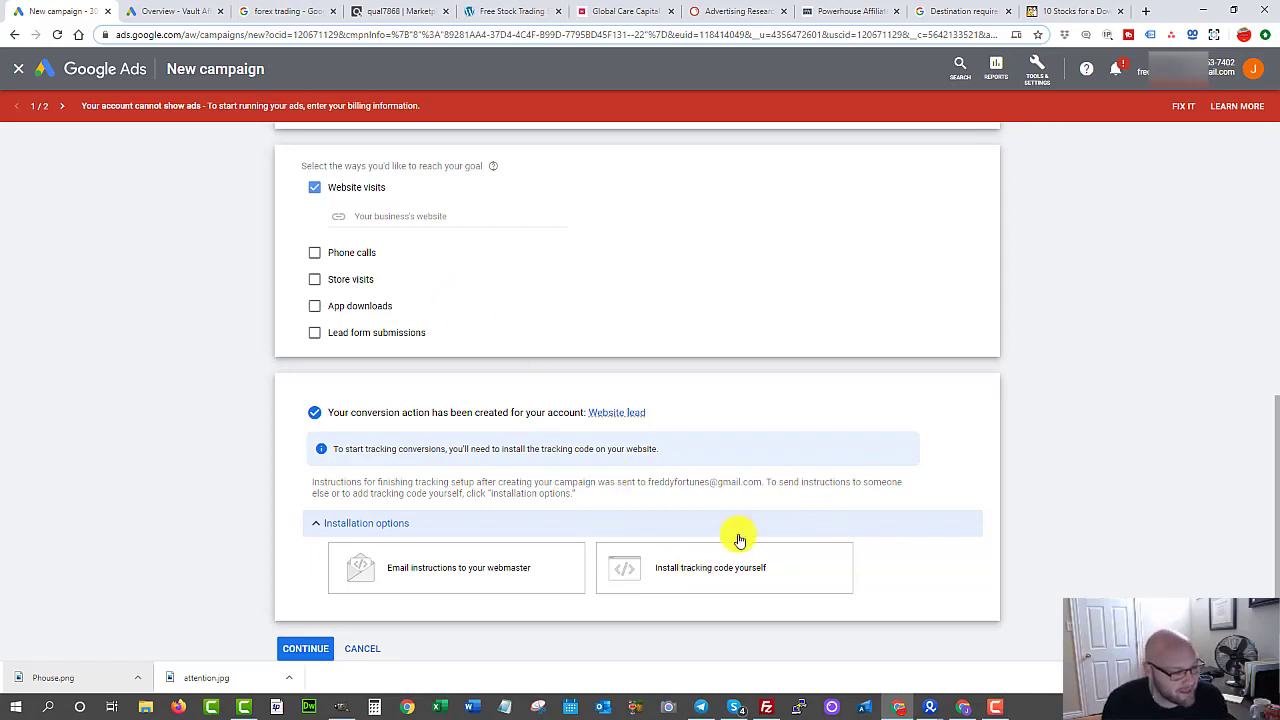
pyautogui.click(698, 567)
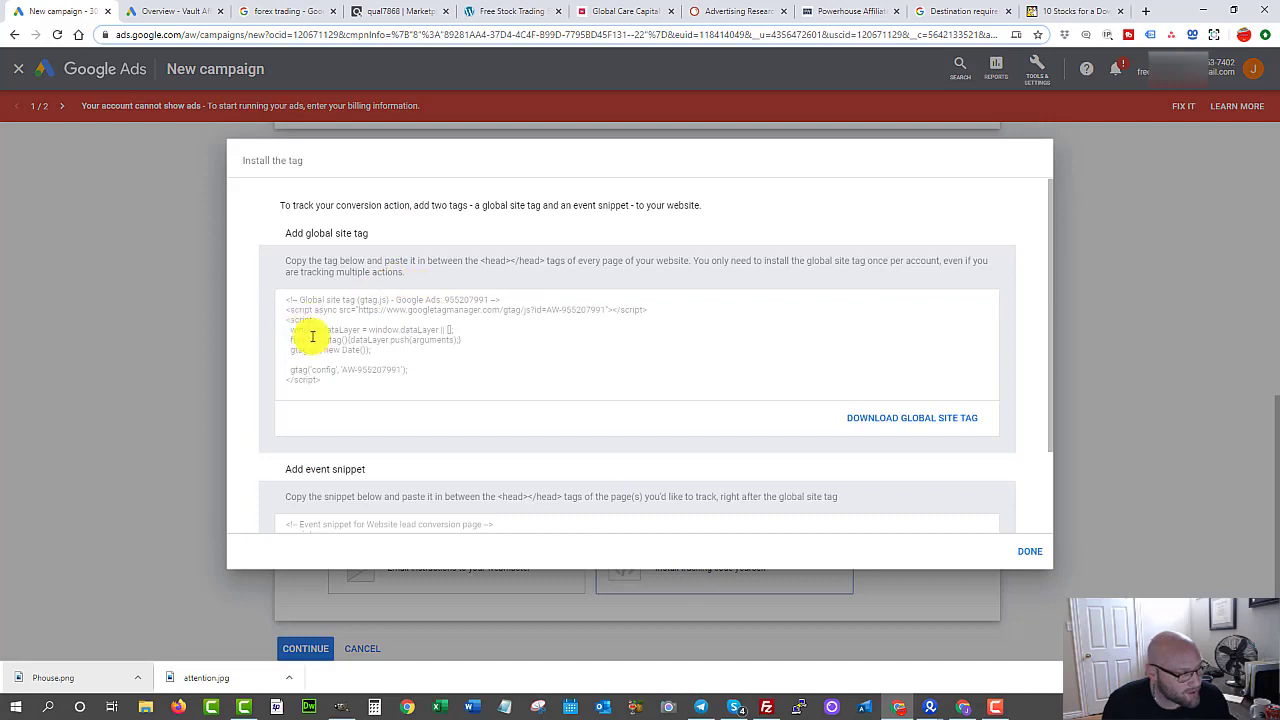
pyautogui.click(312, 334)
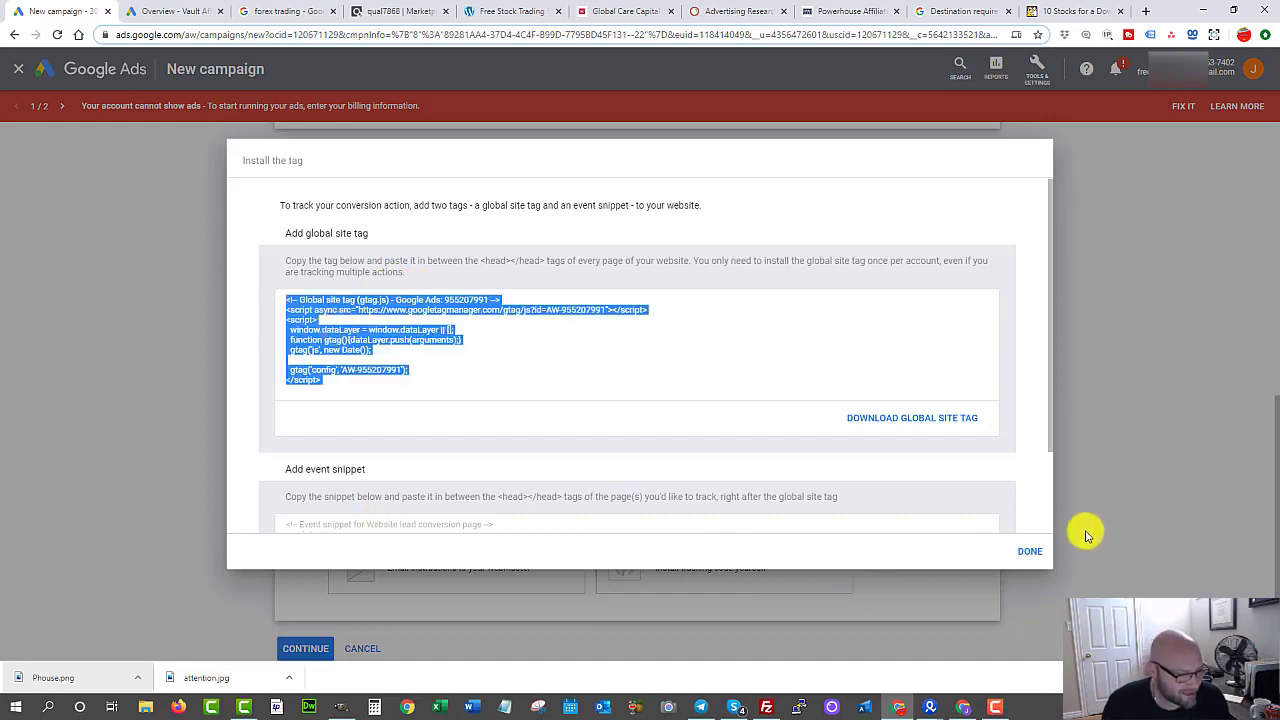
pyautogui.click(1022, 555)
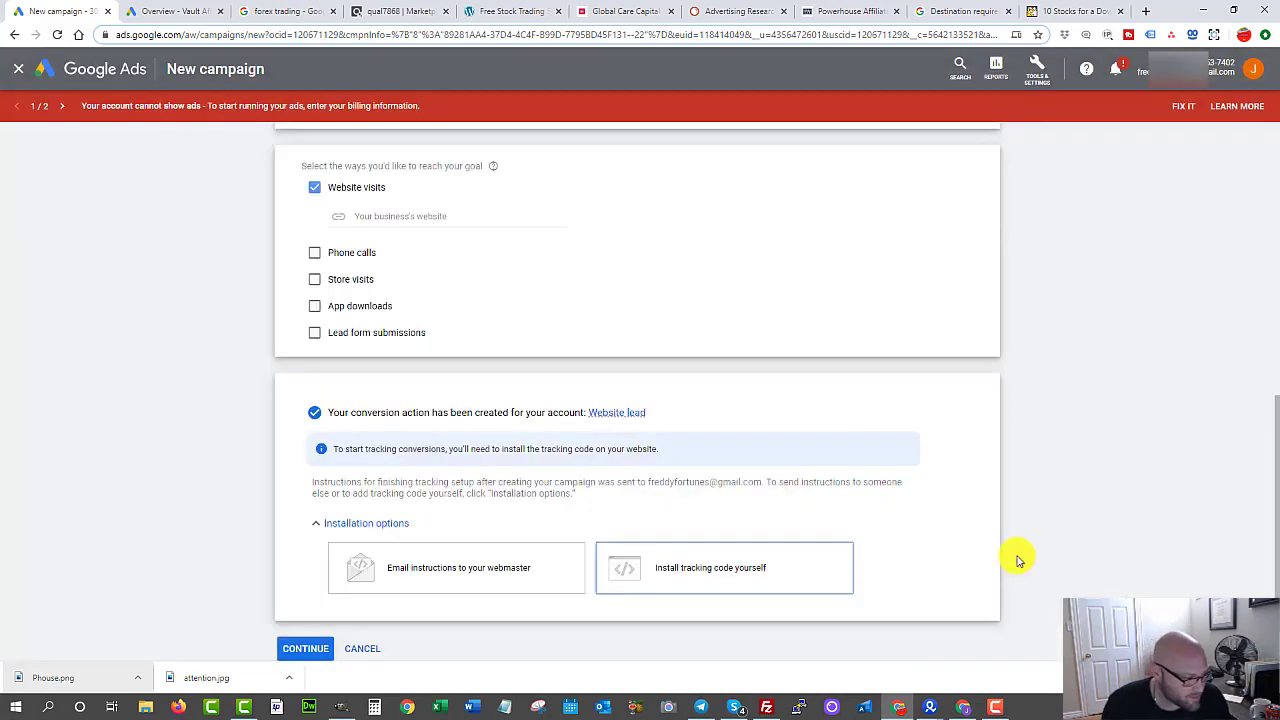
pyautogui.click(307, 648)
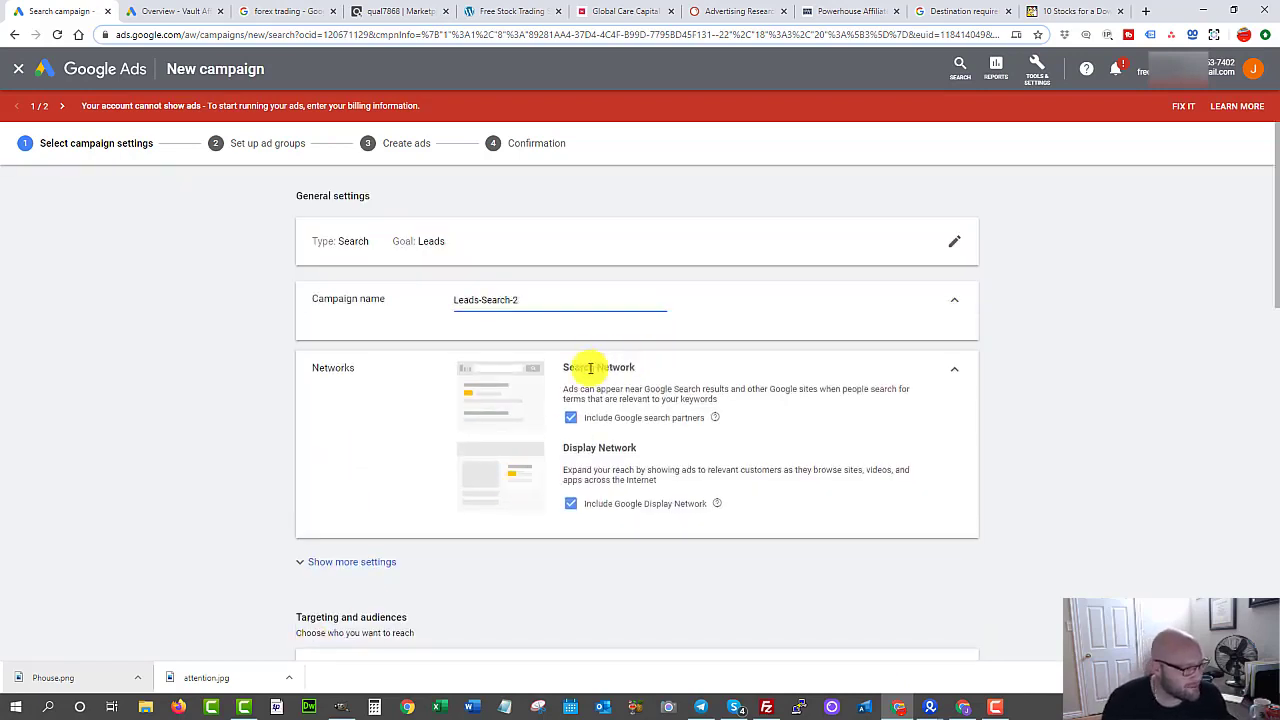
# Step: Exclude Google search partners and the Google Display Network from the campaign's networks
pyautogui.scroll(-1, 586, 366)
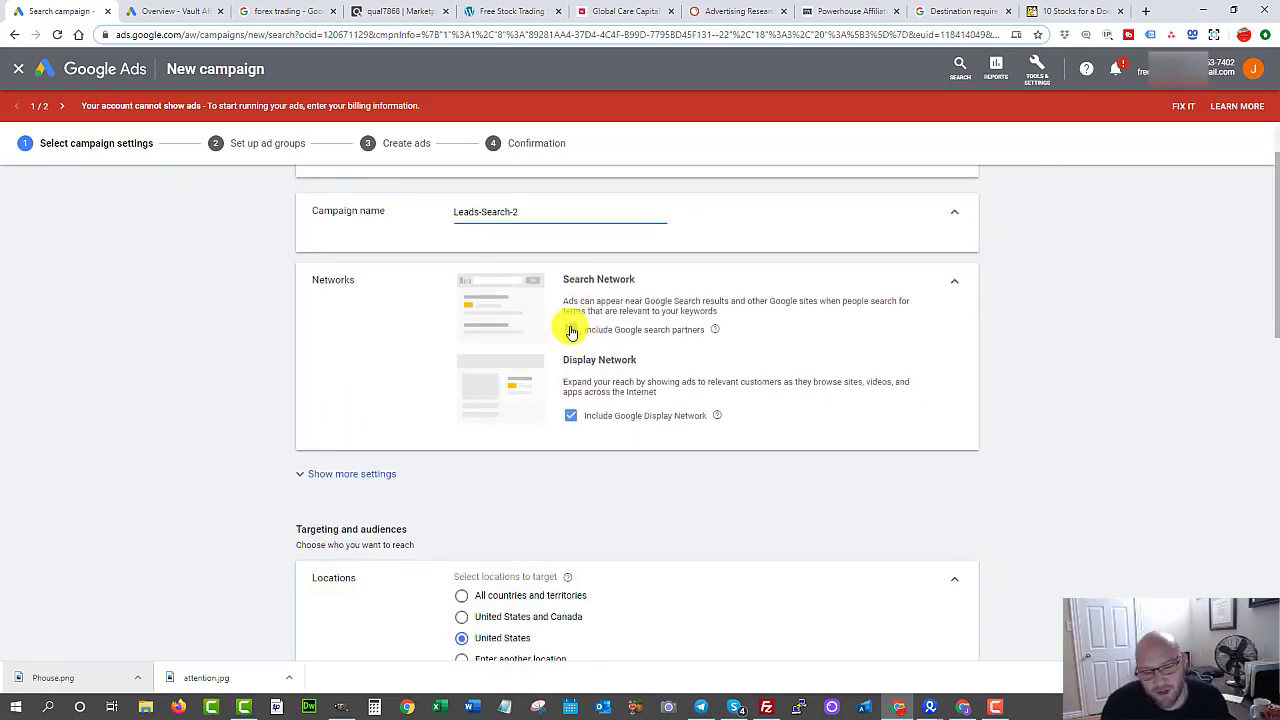
pyautogui.click(571, 330)
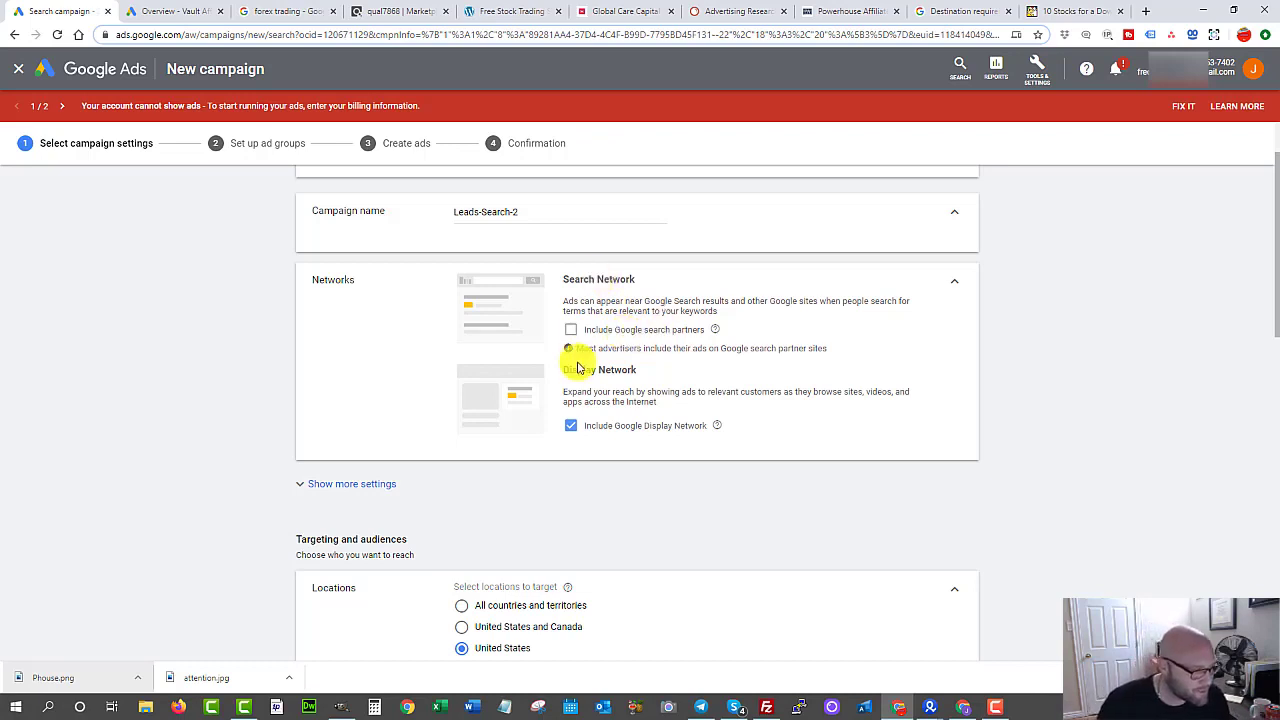
pyautogui.click(570, 425)
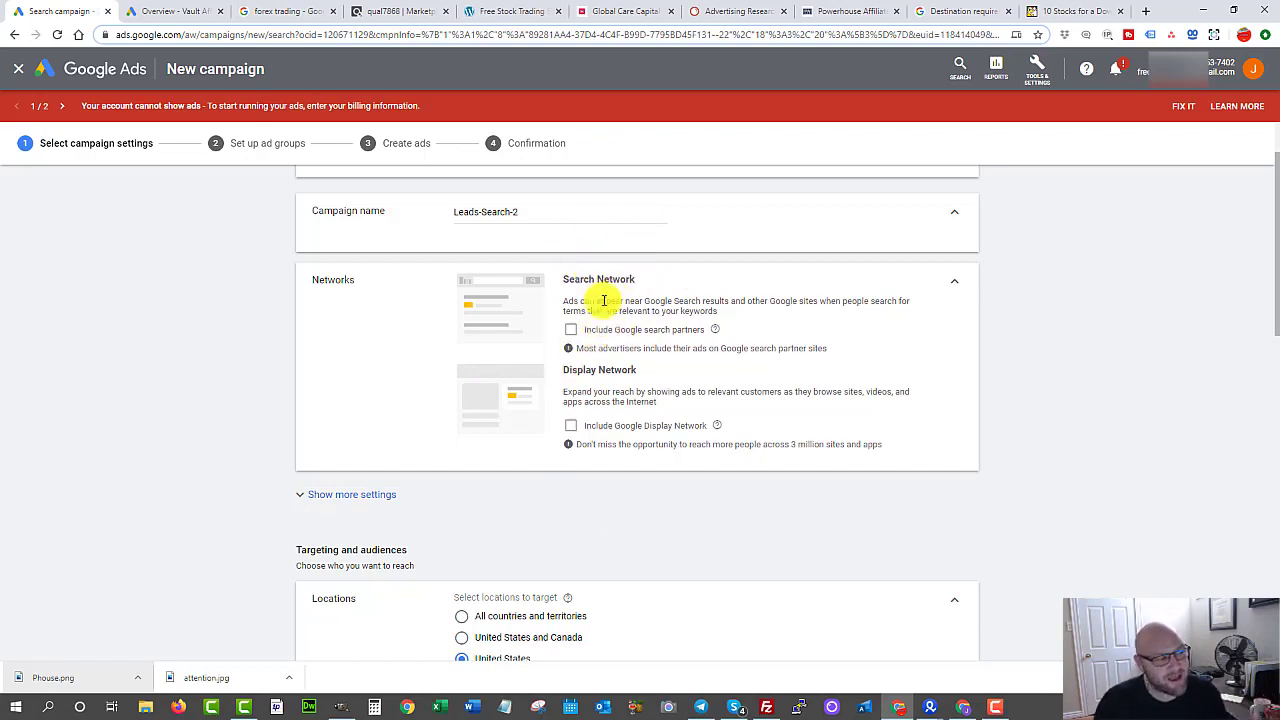
# Step: In the location options, target people in or regularly in the targeted locations
pyautogui.scroll(-4, 528, 490)
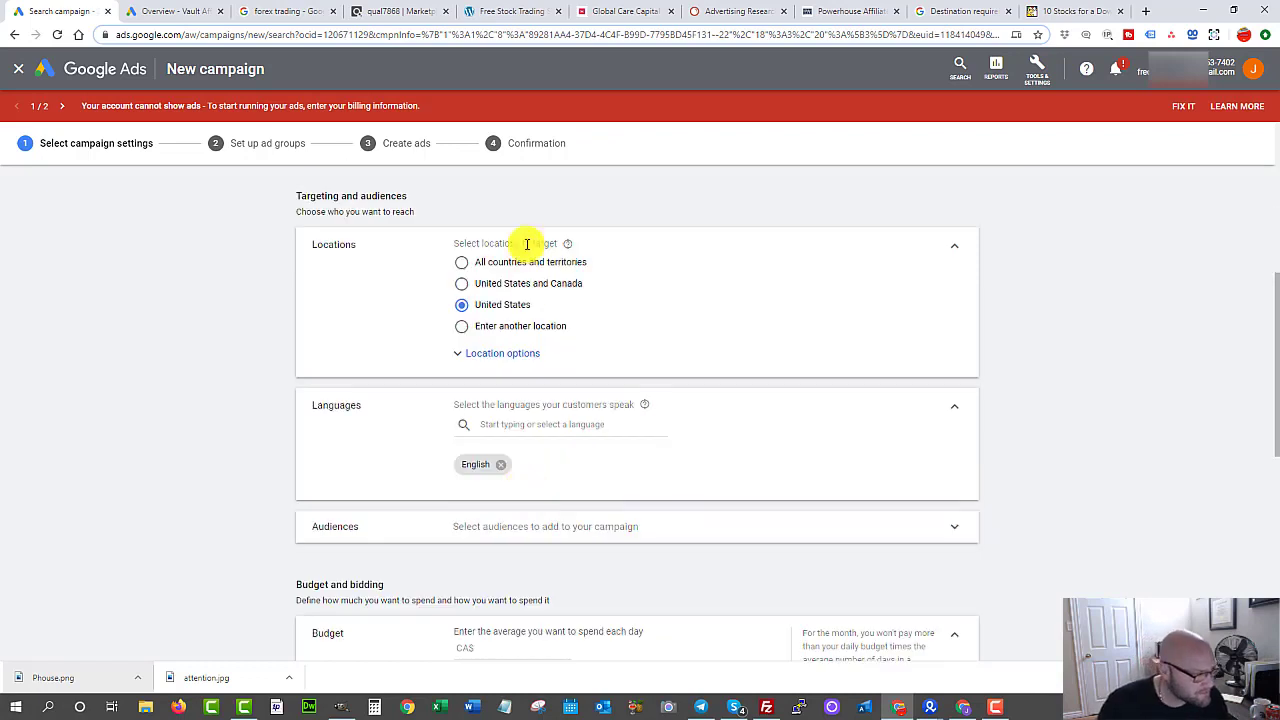
pyautogui.click(499, 353)
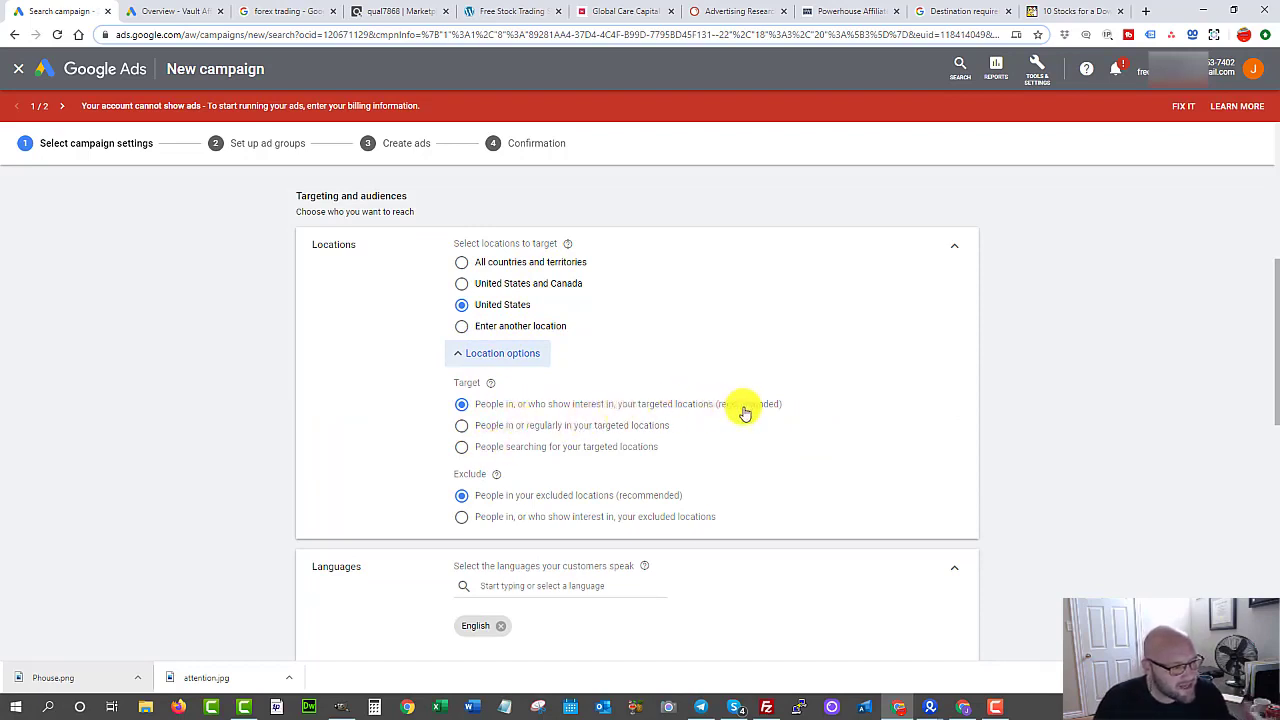
pyautogui.click(461, 425)
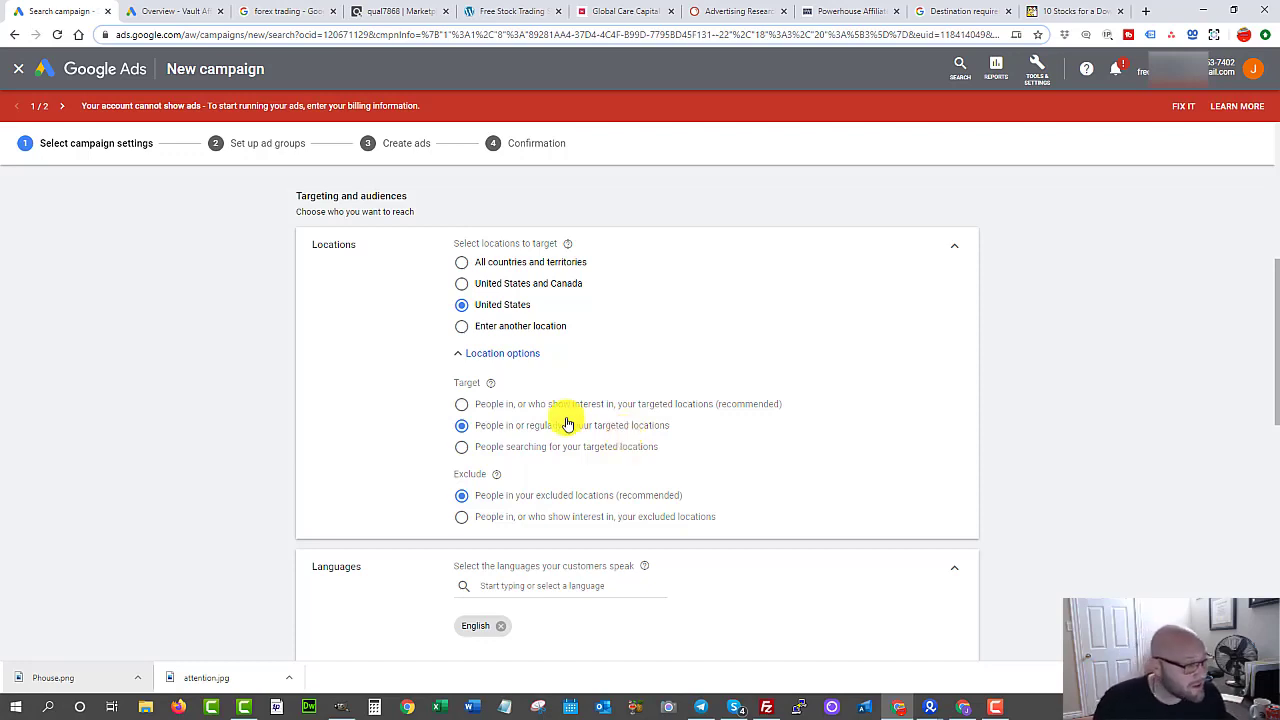
# Step: Reselect people in or regularly in the targeted locations as the target, and set the average daily budget to CA$100
pyautogui.click(461, 404)
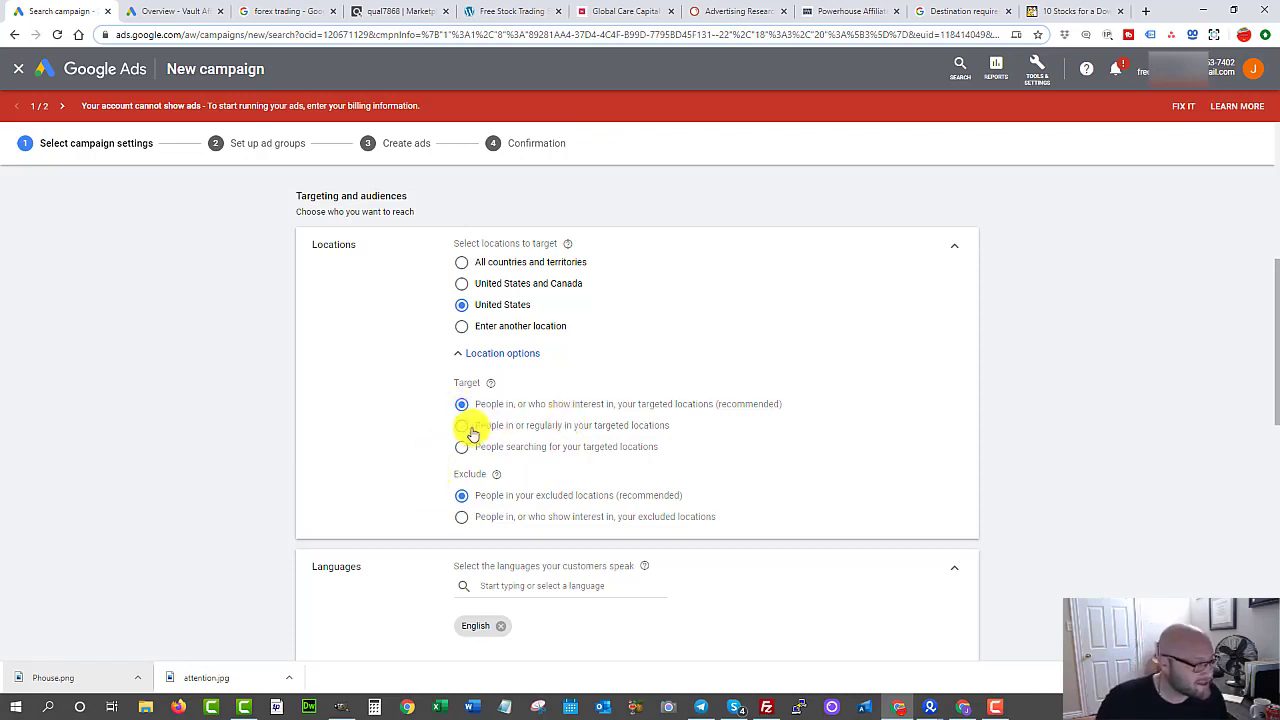
pyautogui.click(460, 426)
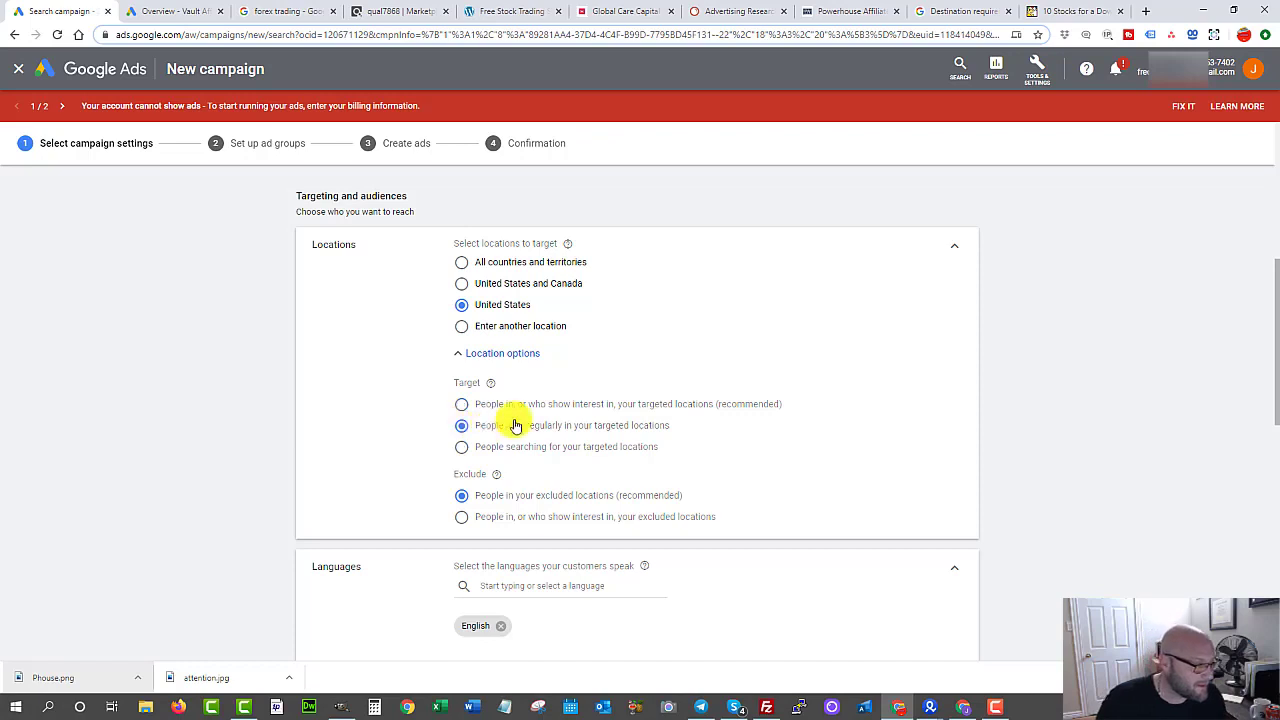
pyautogui.scroll(-2, 651, 445)
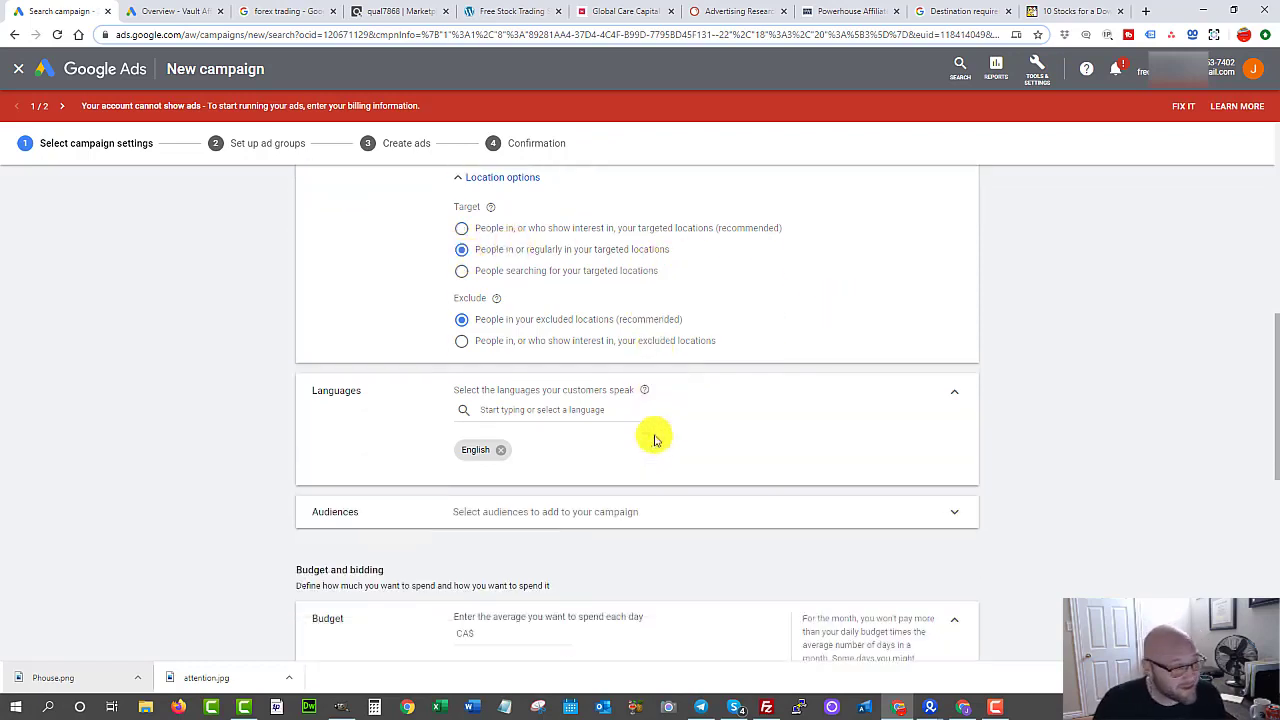
pyautogui.scroll(-3, 475, 445)
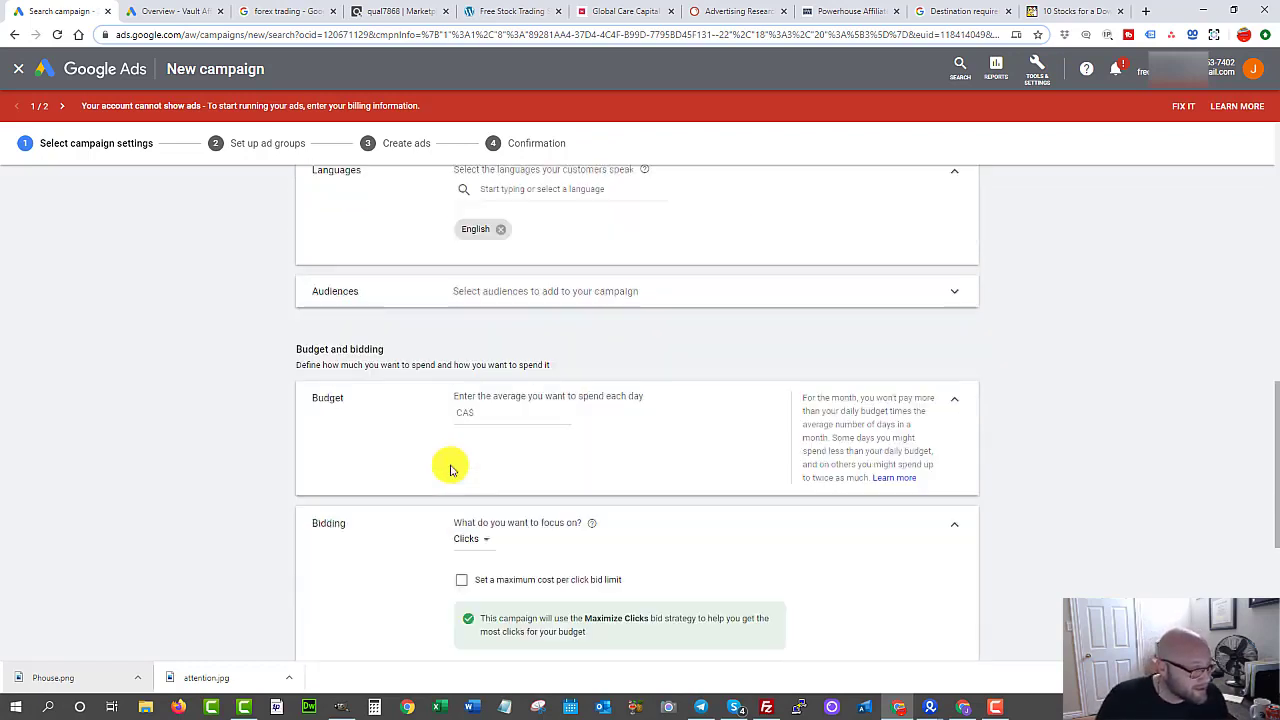
pyautogui.scroll(-1, 485, 400)
pyautogui.scroll(-1, 485, 400)
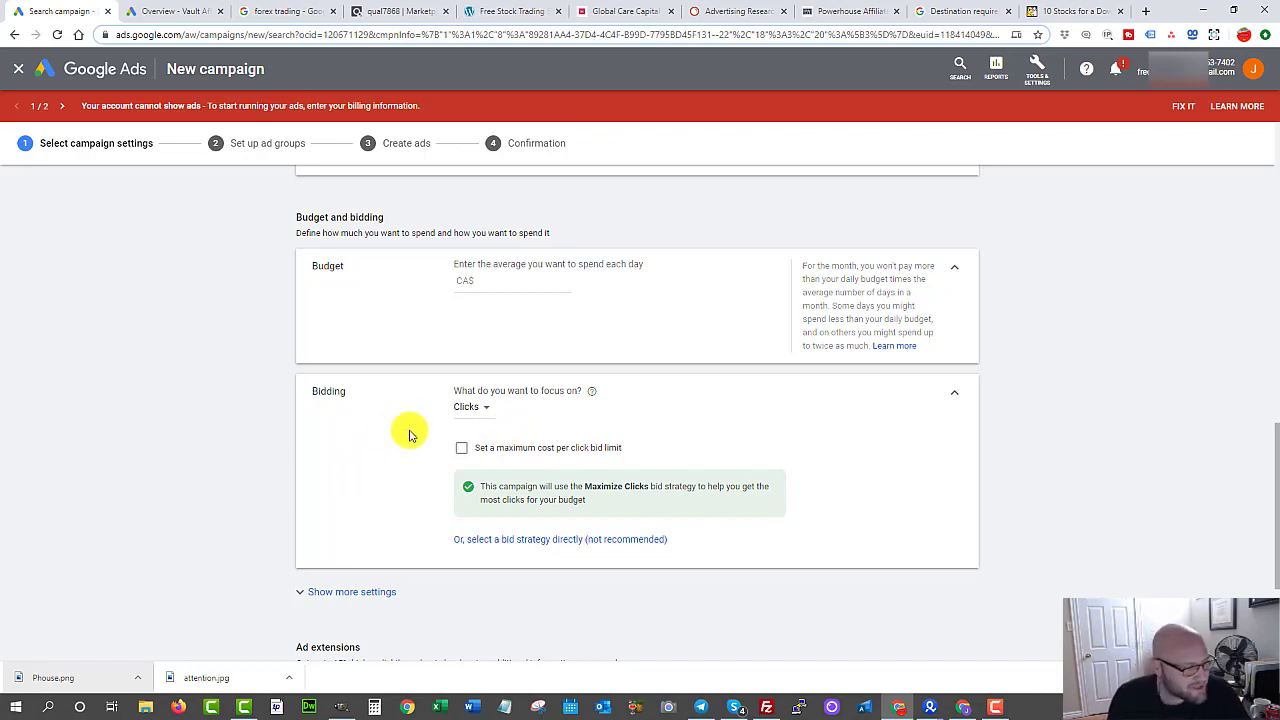
pyautogui.click(501, 279)
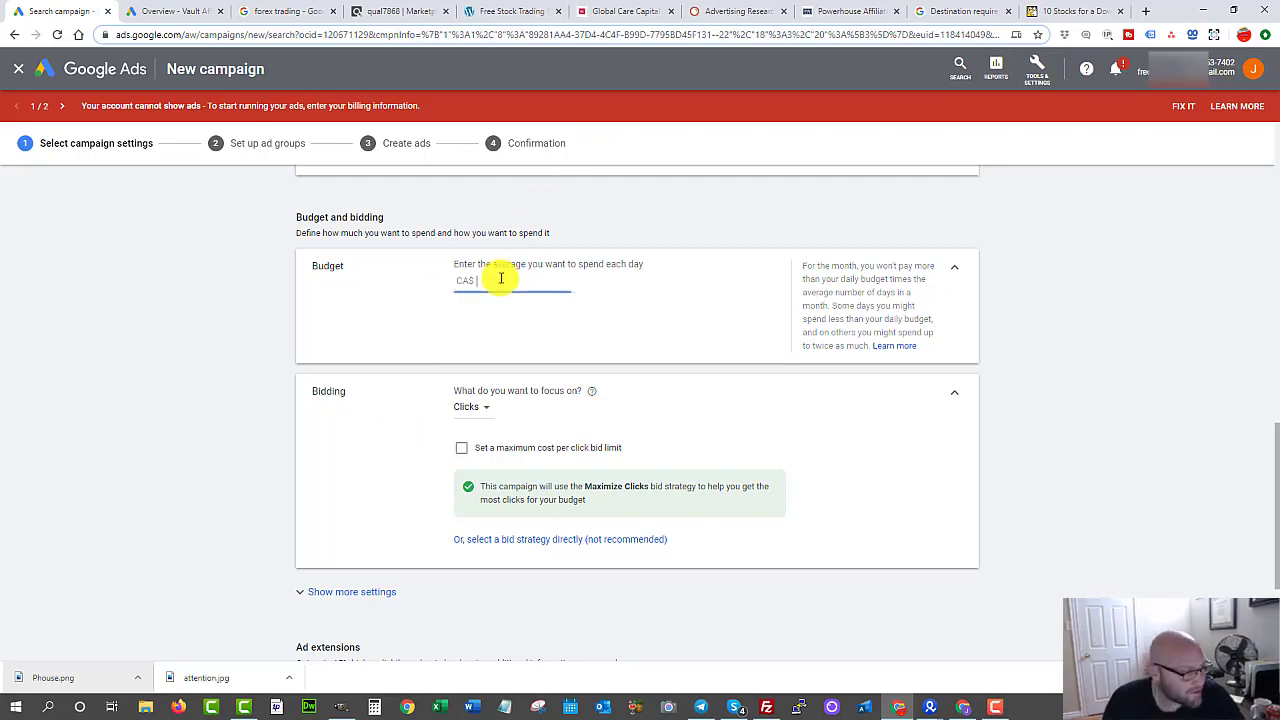
pyautogui.write('100')
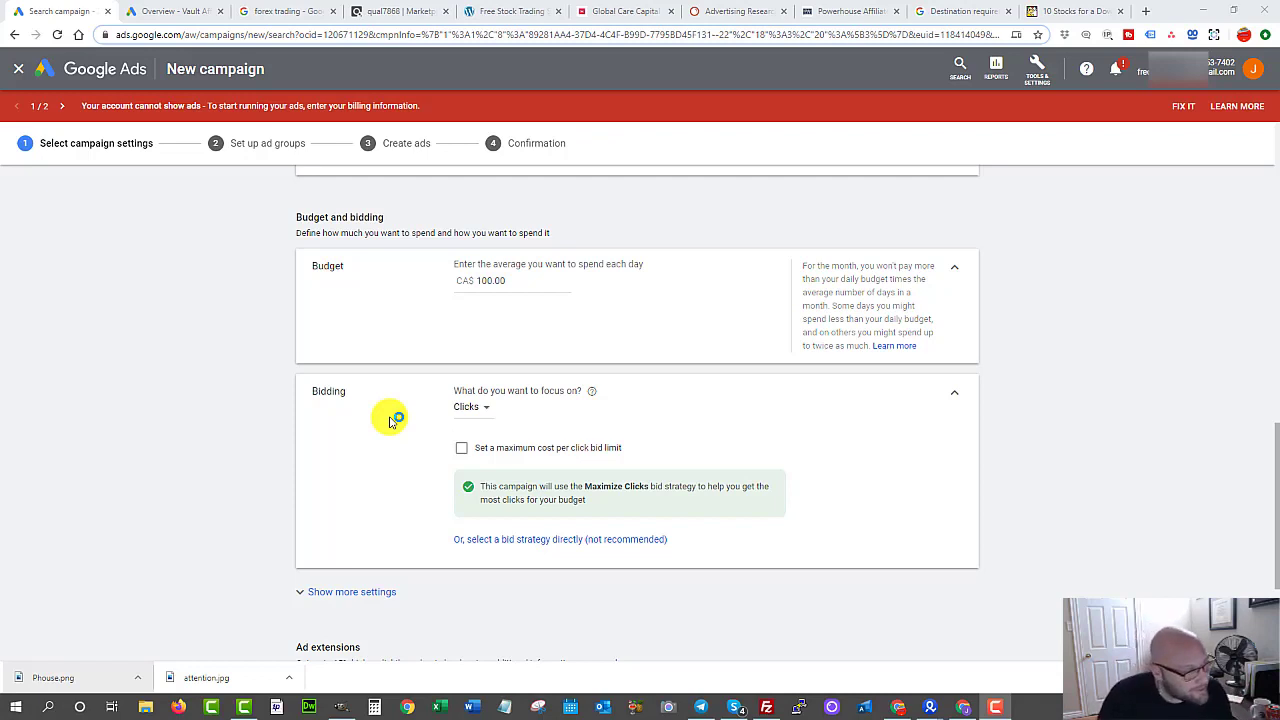
pyautogui.doubleClick(493, 283)
pyautogui.click(493, 283)
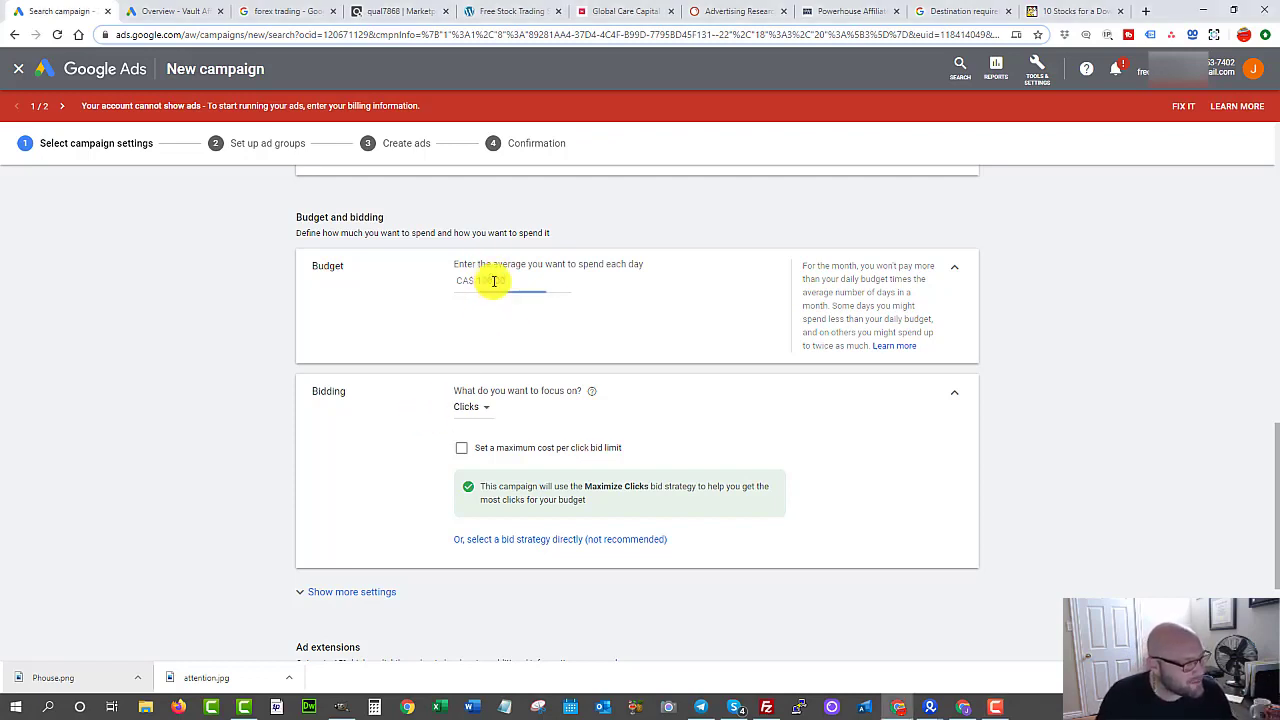
# Step: Select a bid strategy directly for the campaign and set it to Manual CPC
pyautogui.click(468, 407)
pyautogui.click(414, 449)
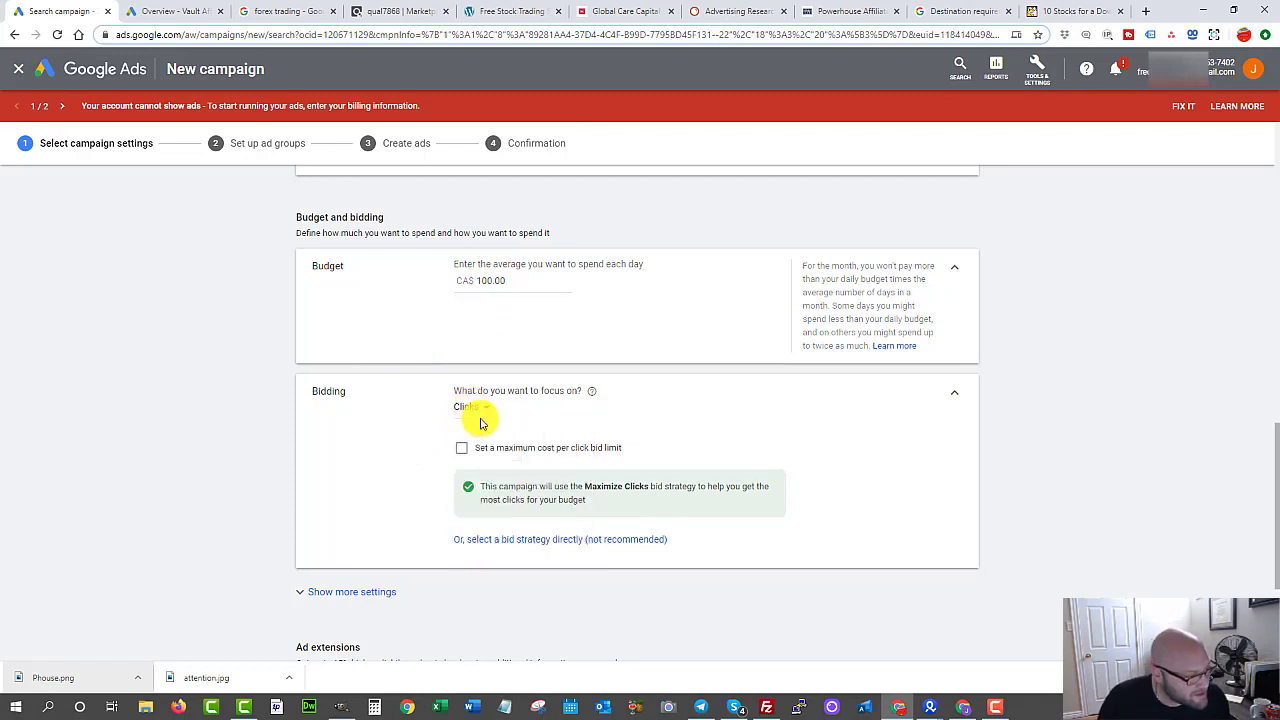
pyautogui.click(489, 541)
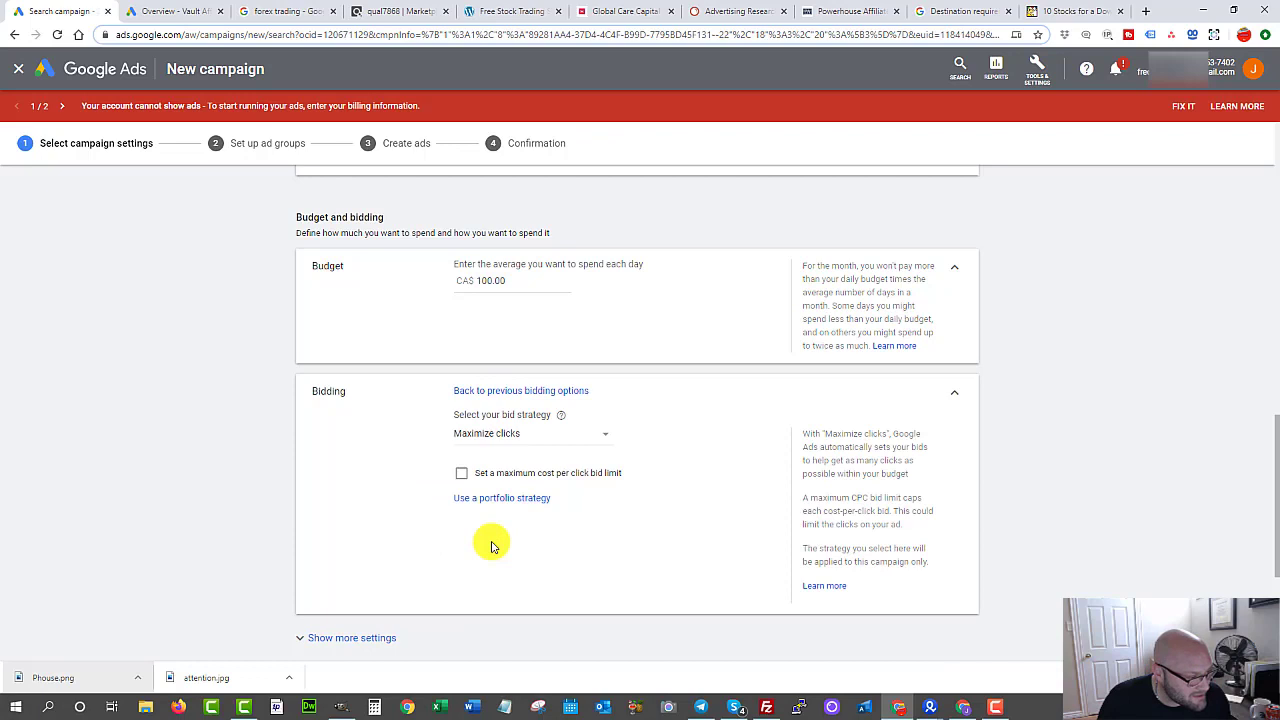
pyautogui.click(468, 433)
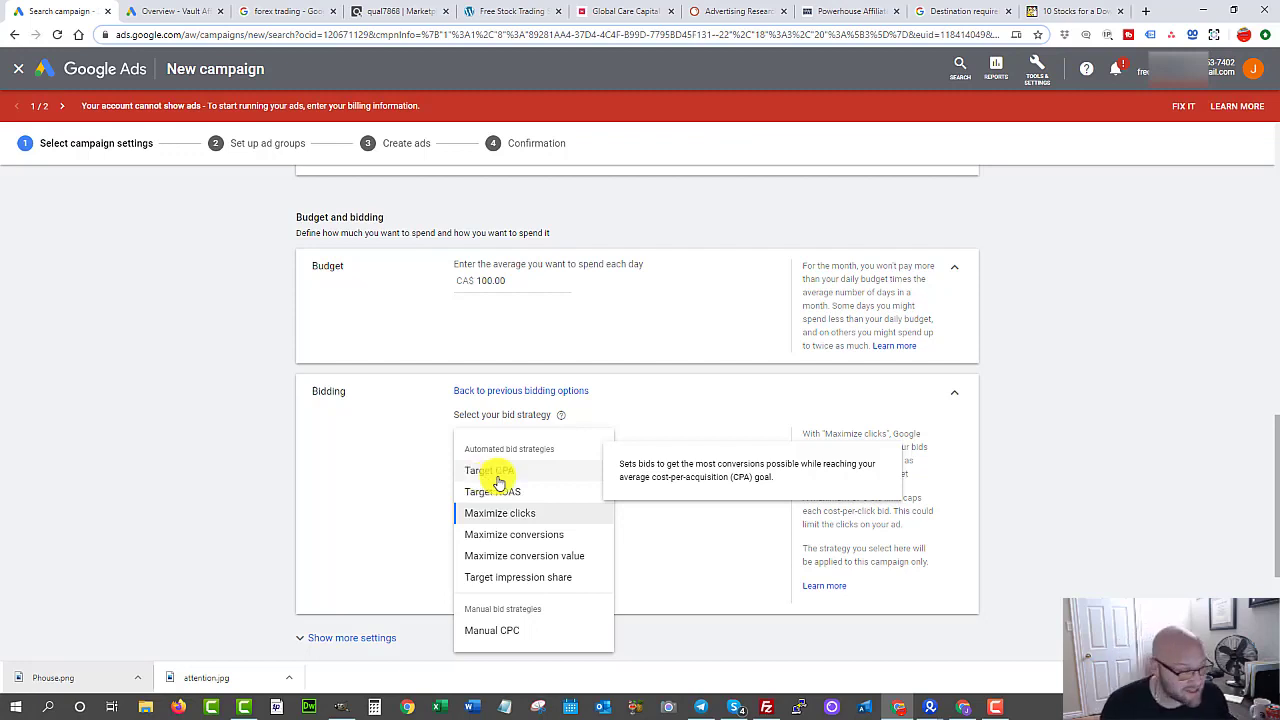
pyautogui.click(489, 632)
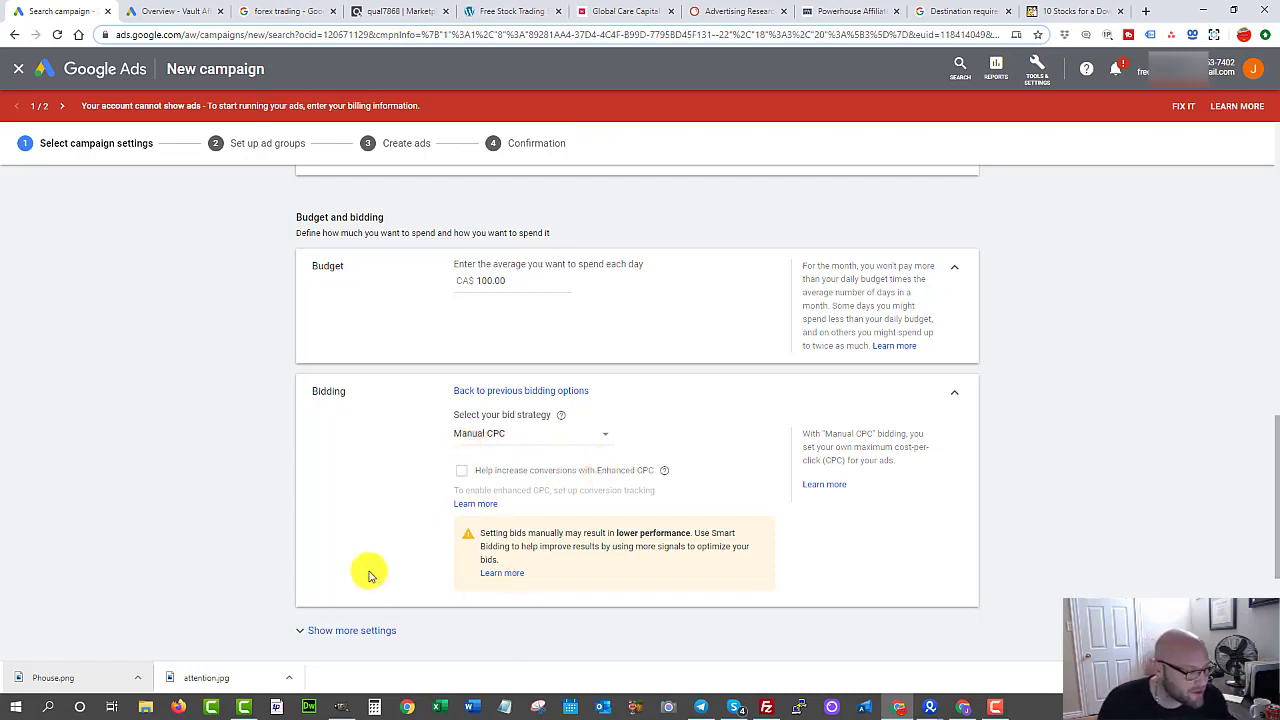
pyautogui.scroll(-3, 368, 575)
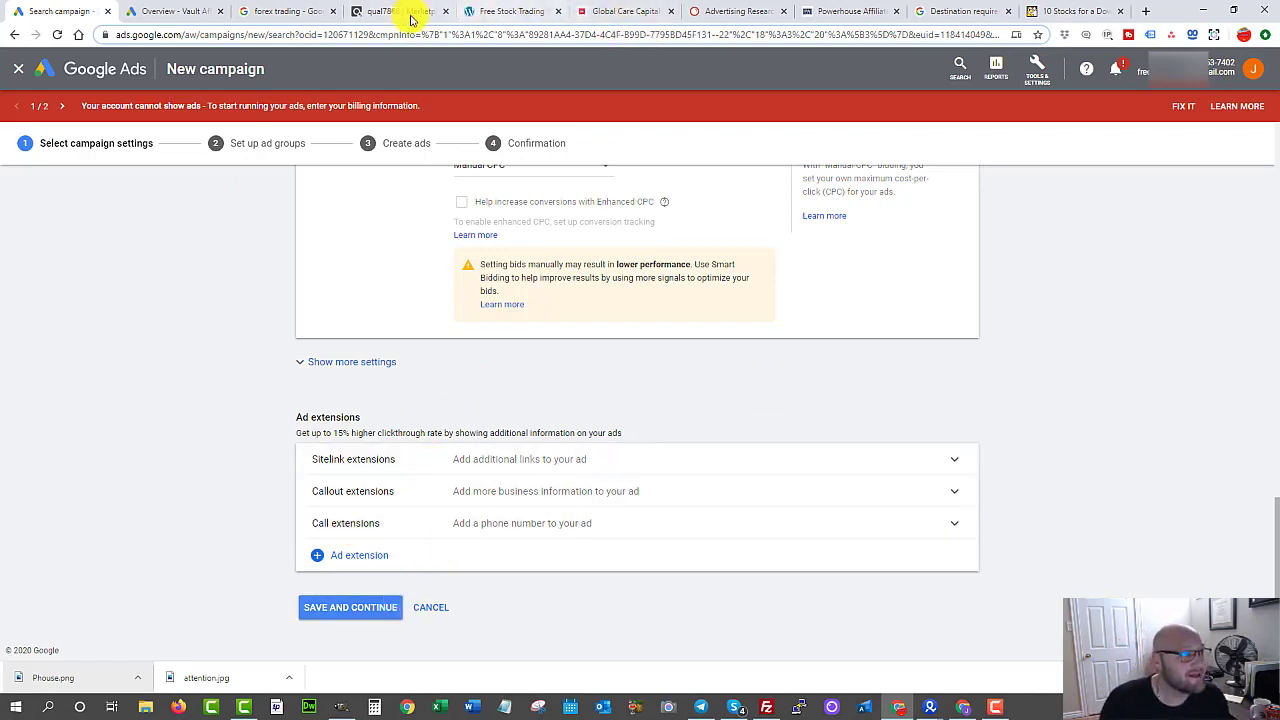
# Step: Switch to the SEMrush Advertising Research for fool.ca and examine its ad copies for callout phrases such as "Top Rated Stock Pickers"
pyautogui.click(713, 11)
pyautogui.scroll(3, 371, 286)
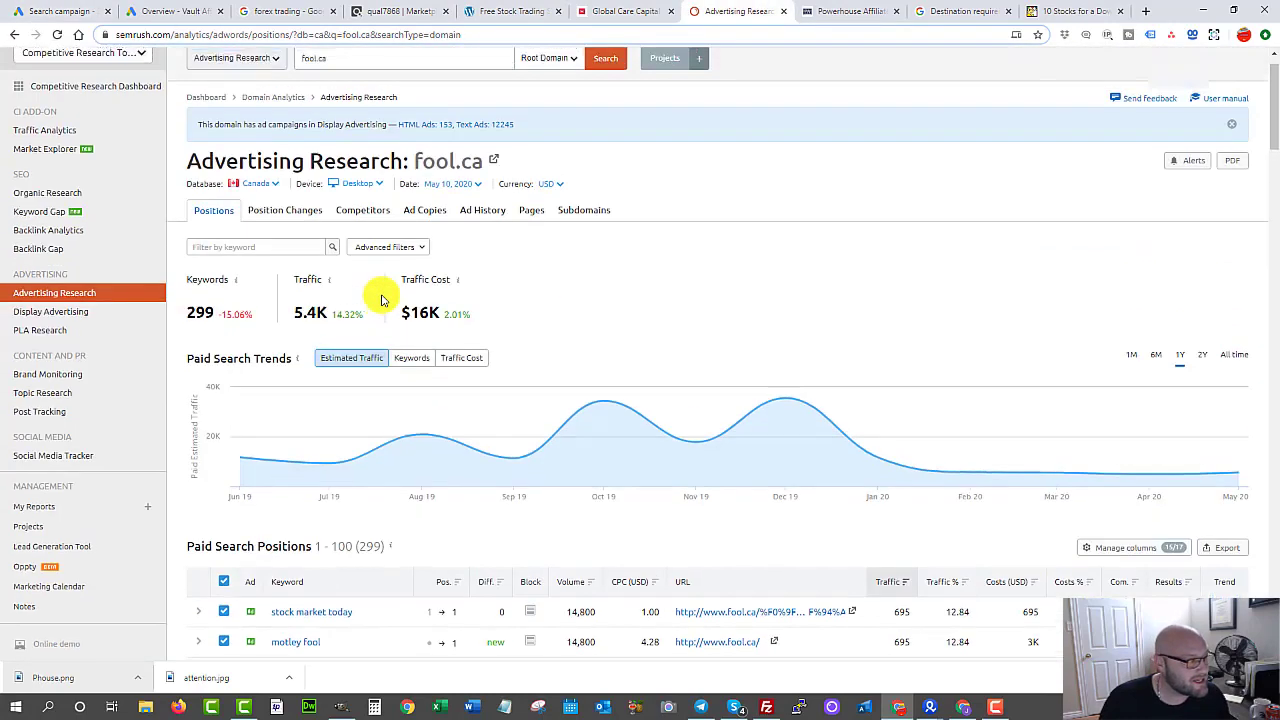
pyautogui.click(428, 249)
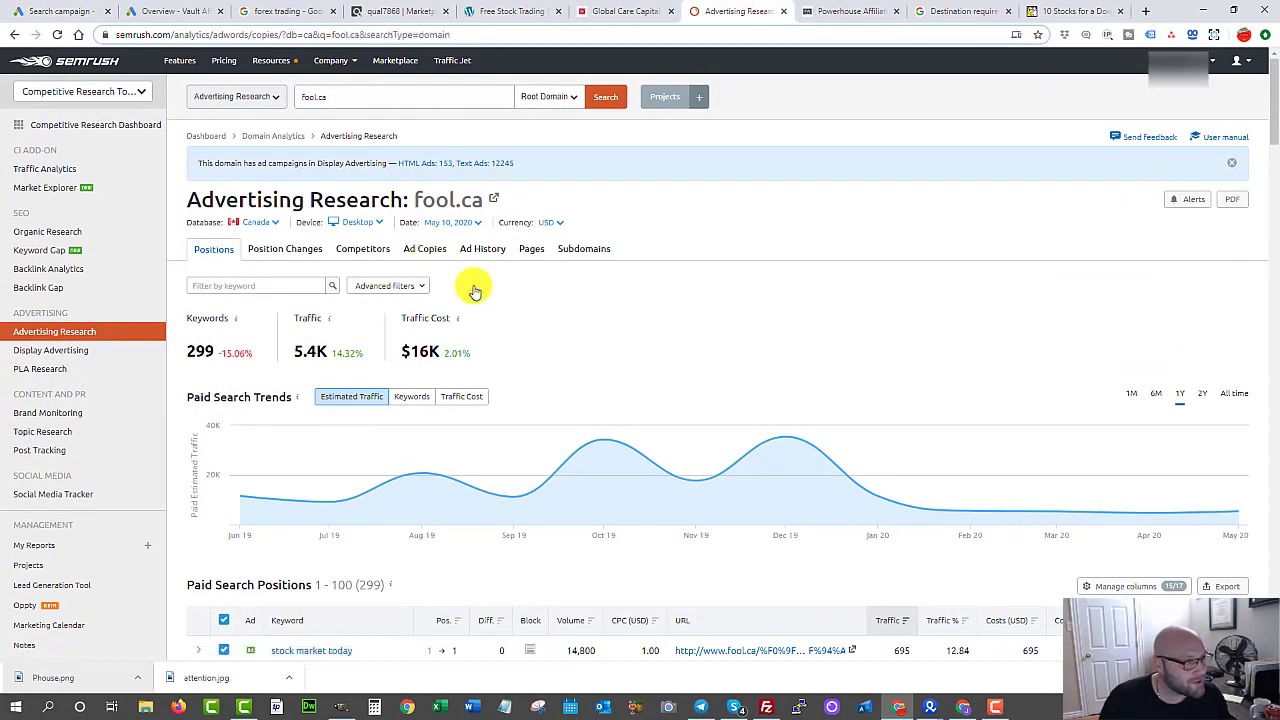
pyautogui.click(426, 255)
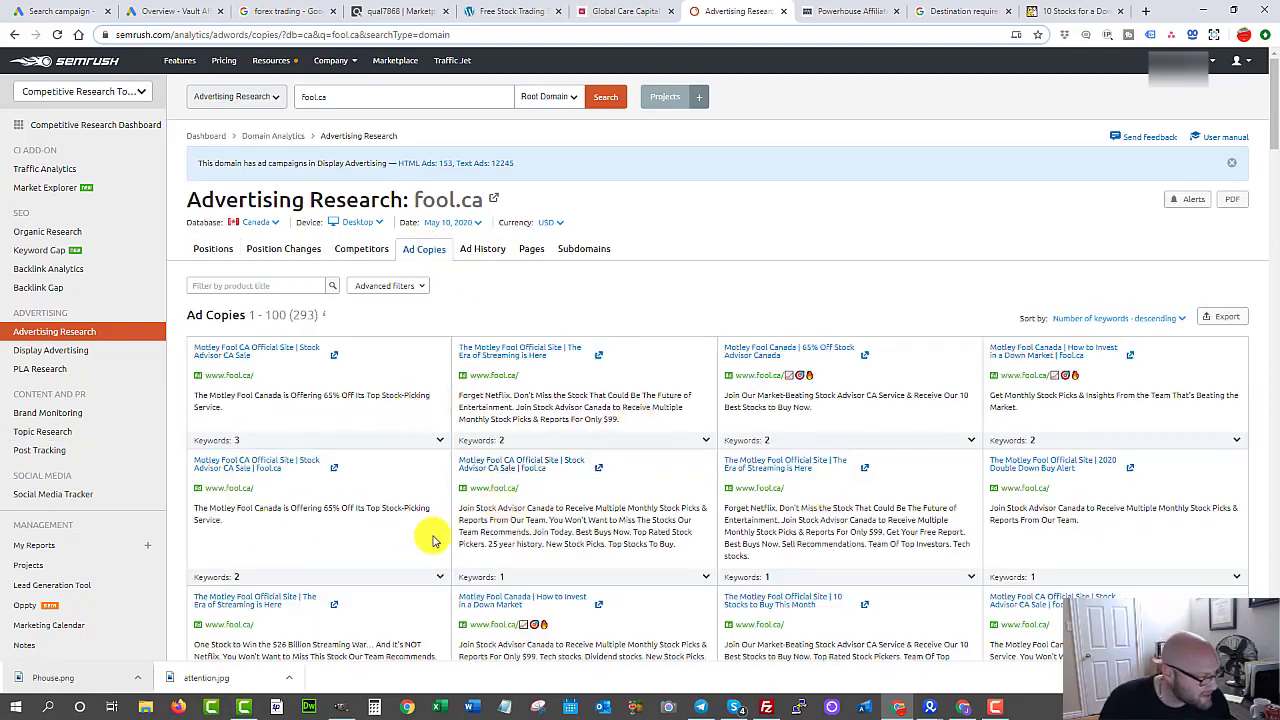
pyautogui.scroll(-1, 430, 536)
pyautogui.moveTo(676, 502); pyautogui.dragTo(632, 487)
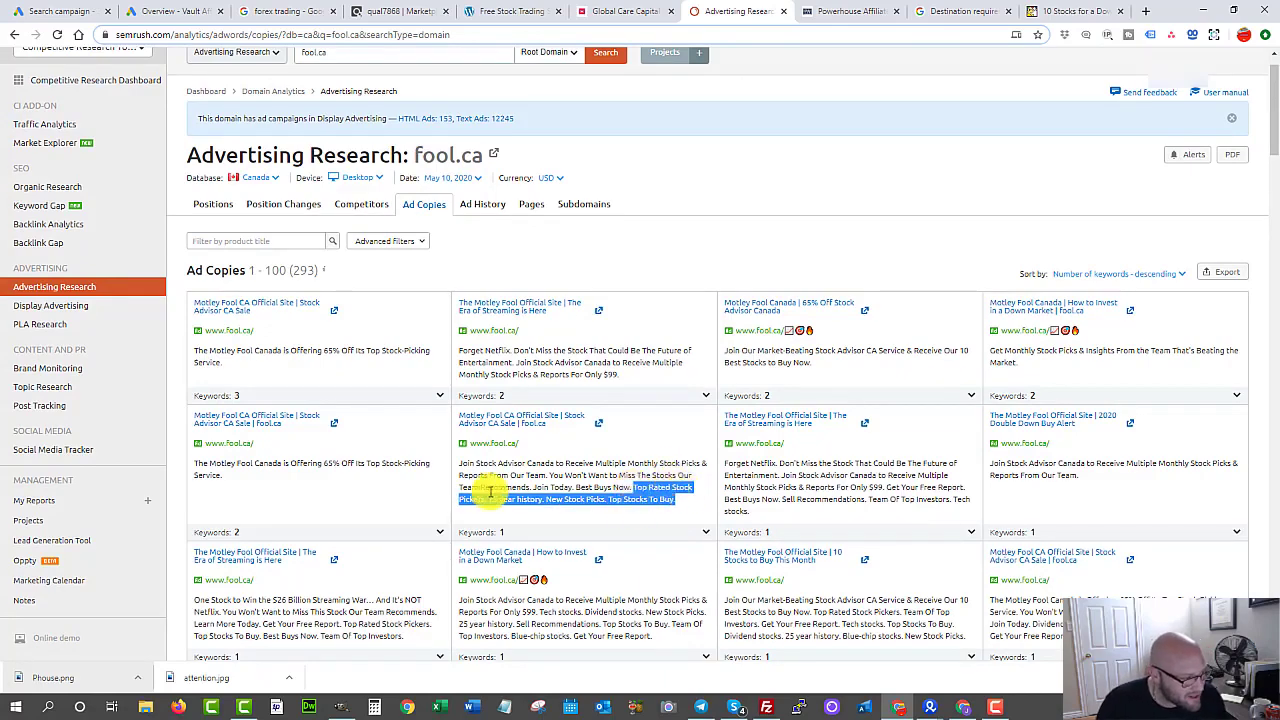
pyautogui.click(634, 492)
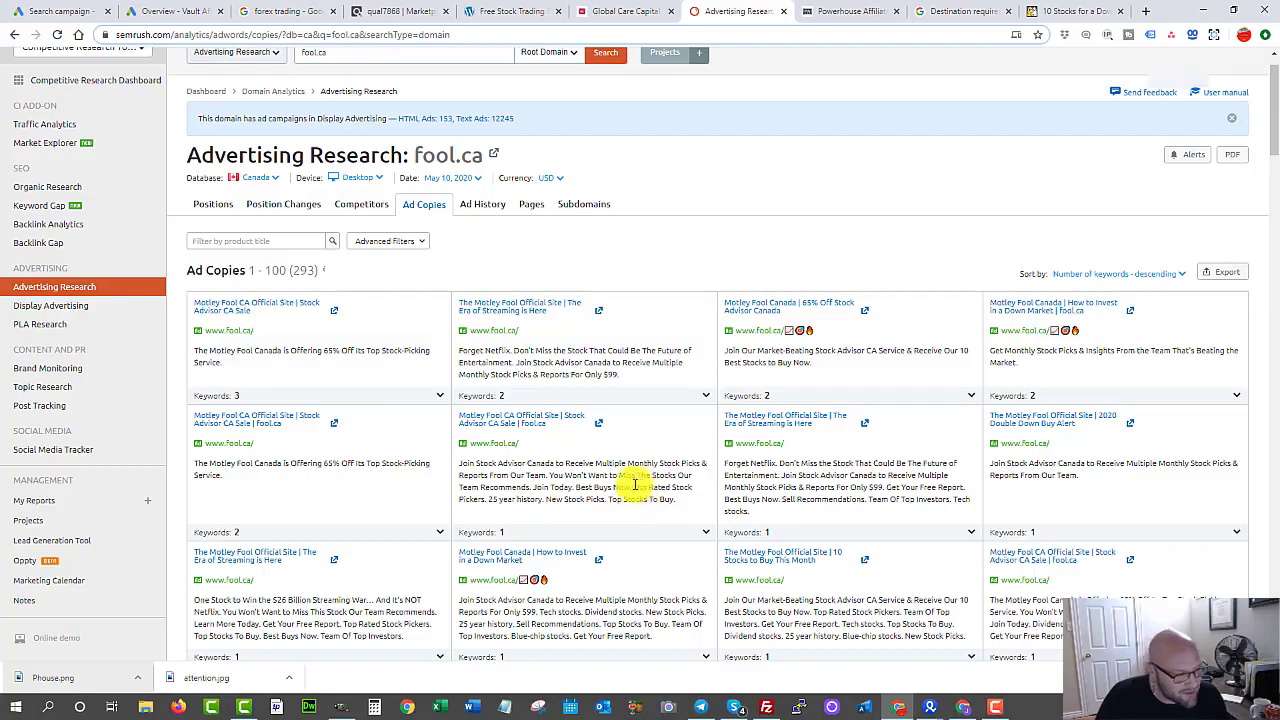
pyautogui.moveTo(643, 485); pyautogui.dragTo(691, 488)
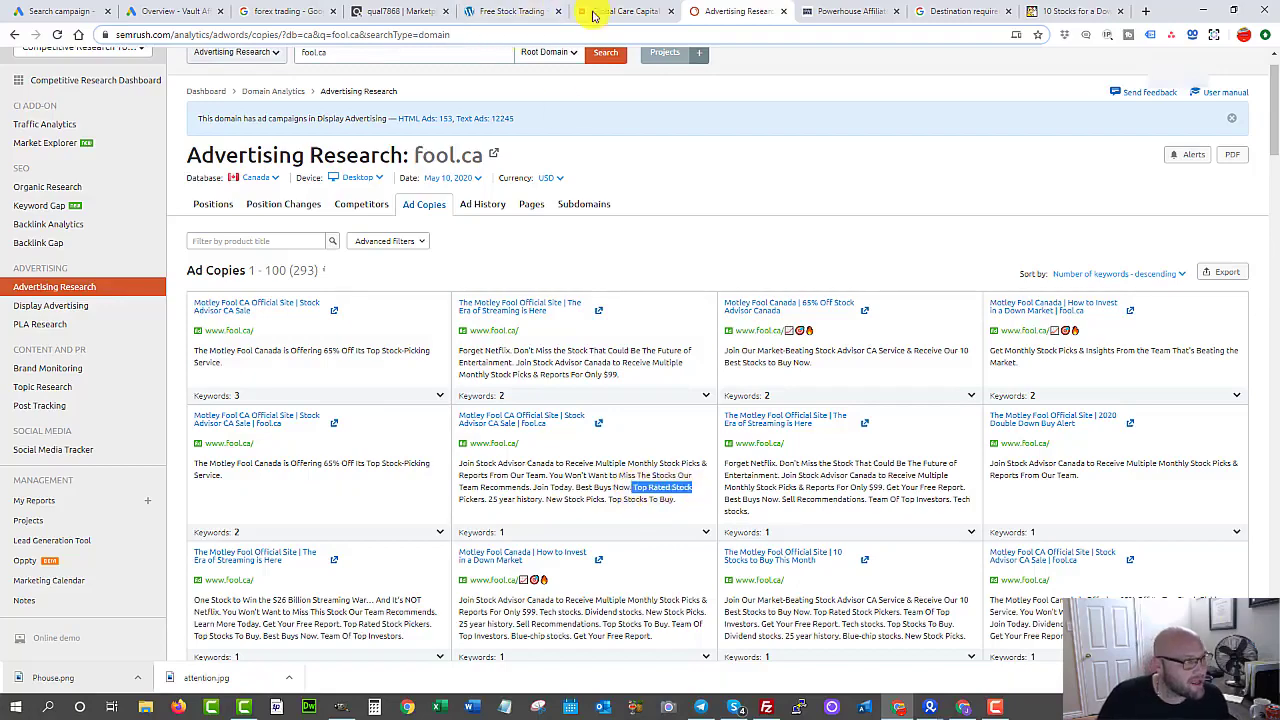
# Step: Return to the Google Ads campaign draft, expand the callout extensions, and review the bidding, language and location settings
pyautogui.click(58, 11)
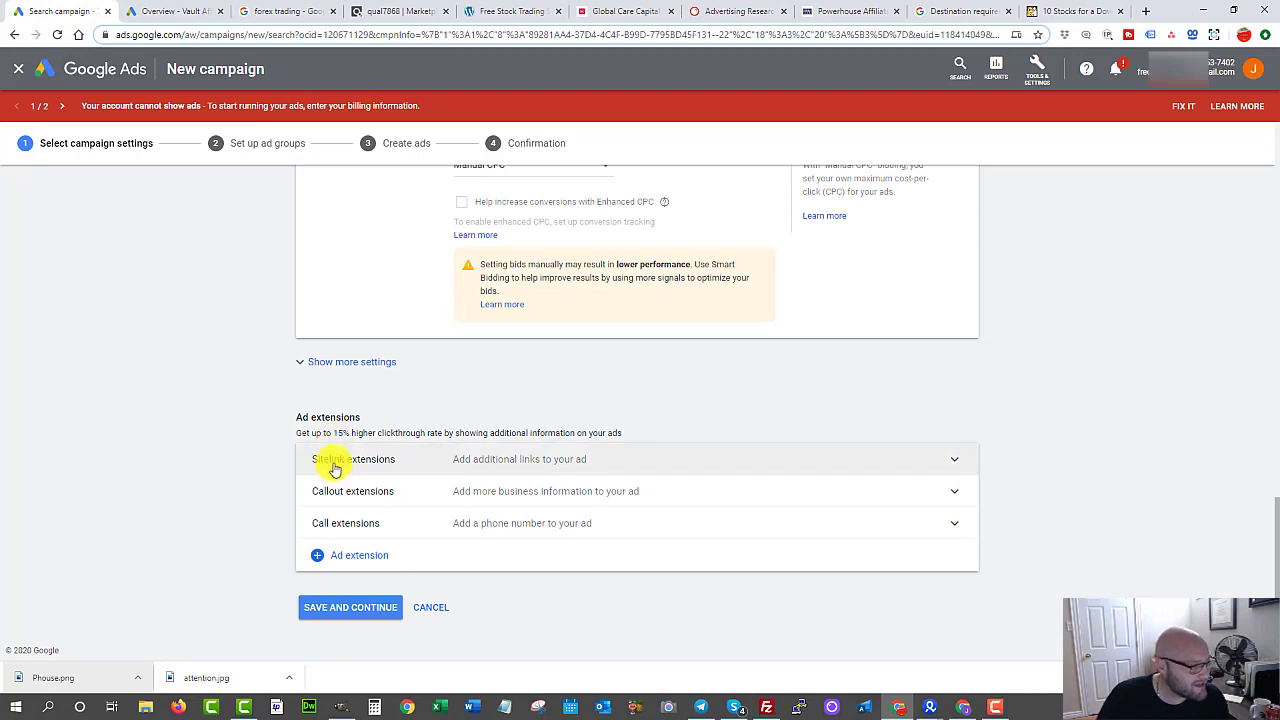
pyautogui.click(337, 494)
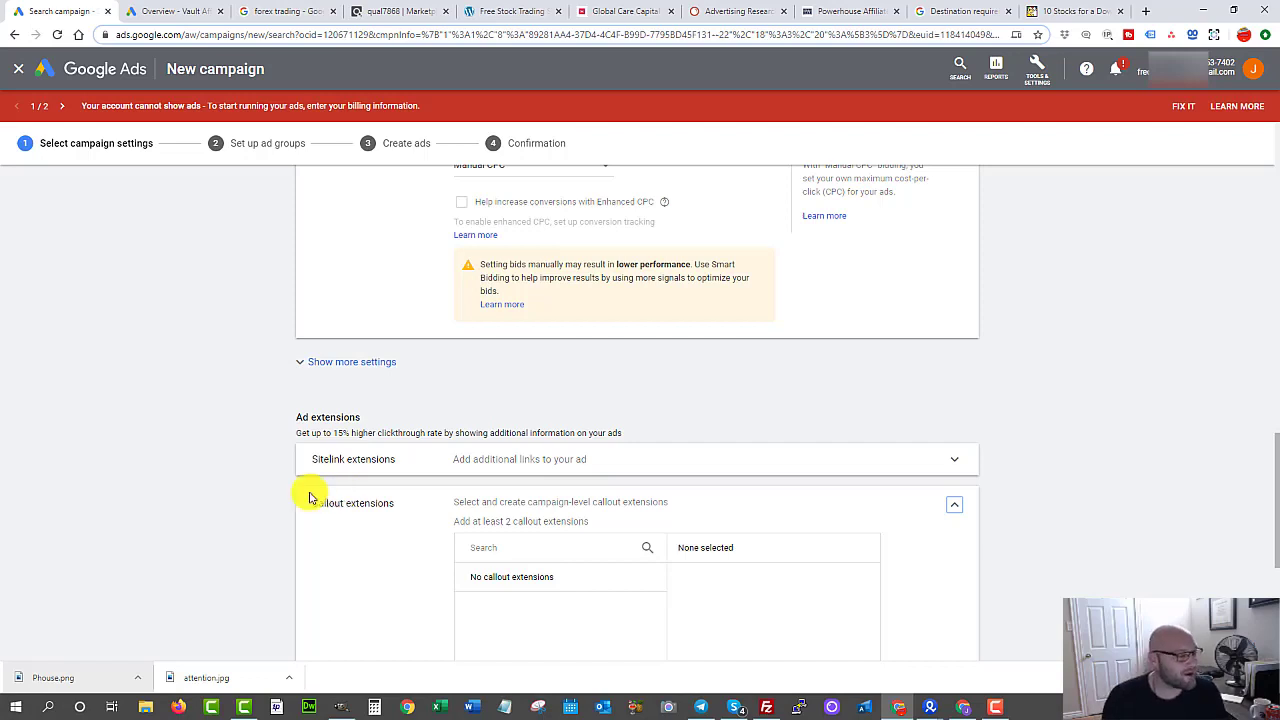
pyautogui.scroll(-1, 416, 508)
pyautogui.scroll(4, 390, 500)
pyautogui.scroll(-2, 374, 451)
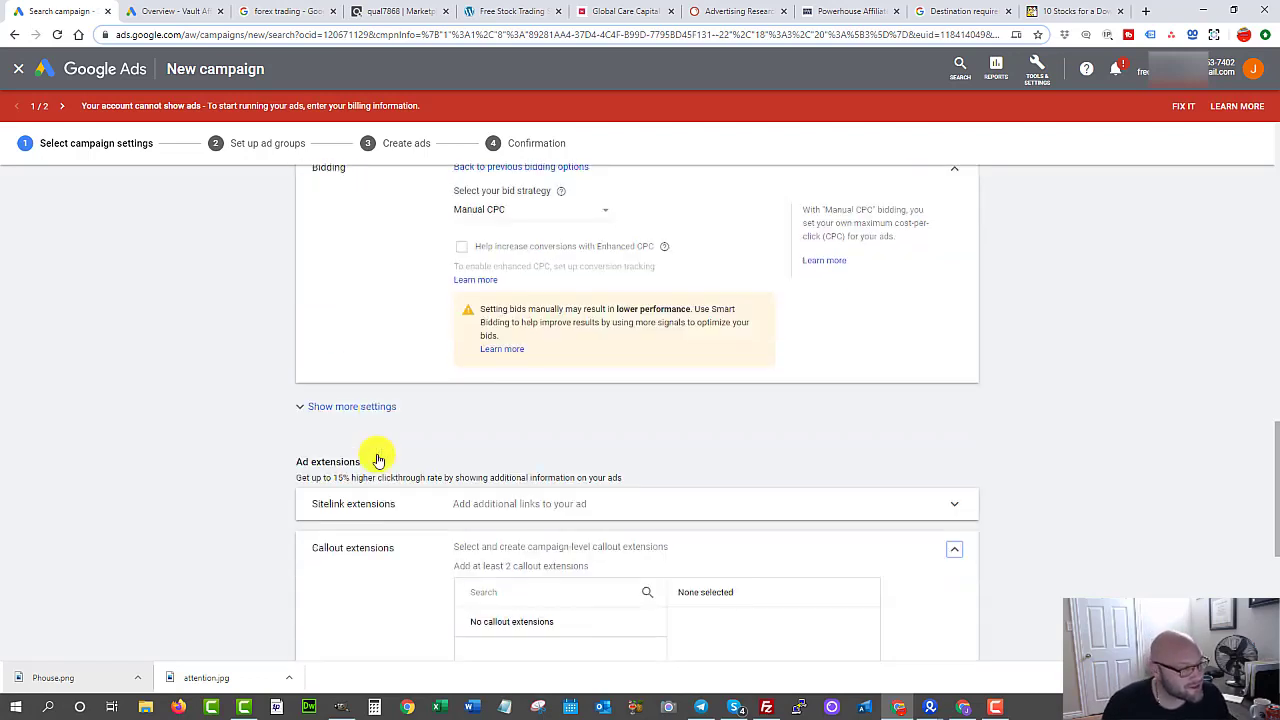
pyautogui.scroll(3, 374, 451)
pyautogui.scroll(5, 378, 458)
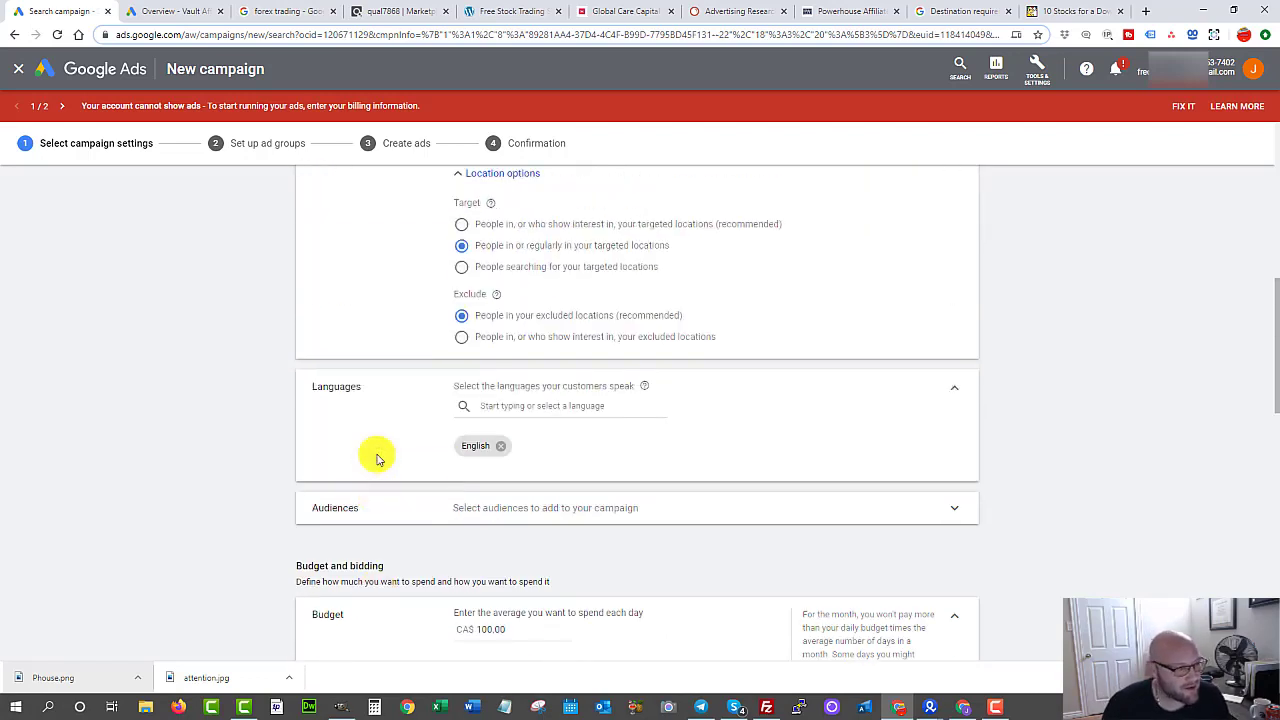
pyautogui.scroll(-2, 381, 458)
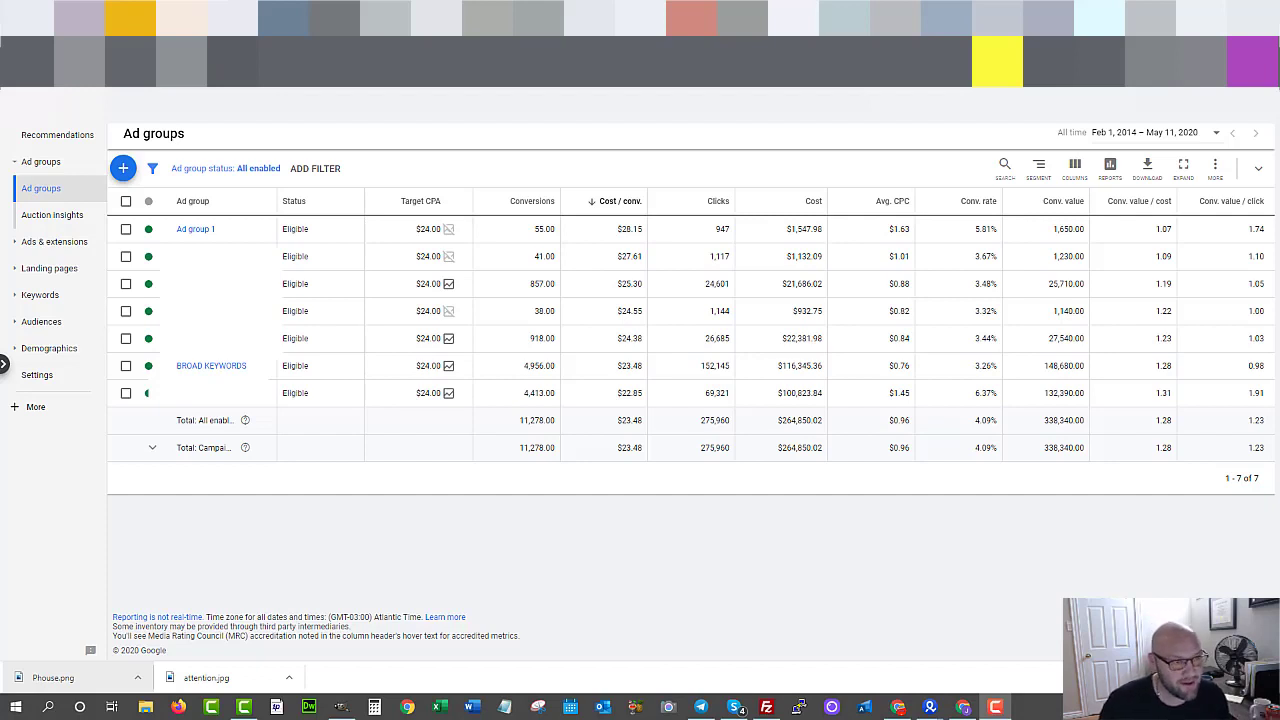
# Step: In the existing campaign's account, locate the Conversions tool, and open the campaign's search terms report
pyautogui.click(997, 62)
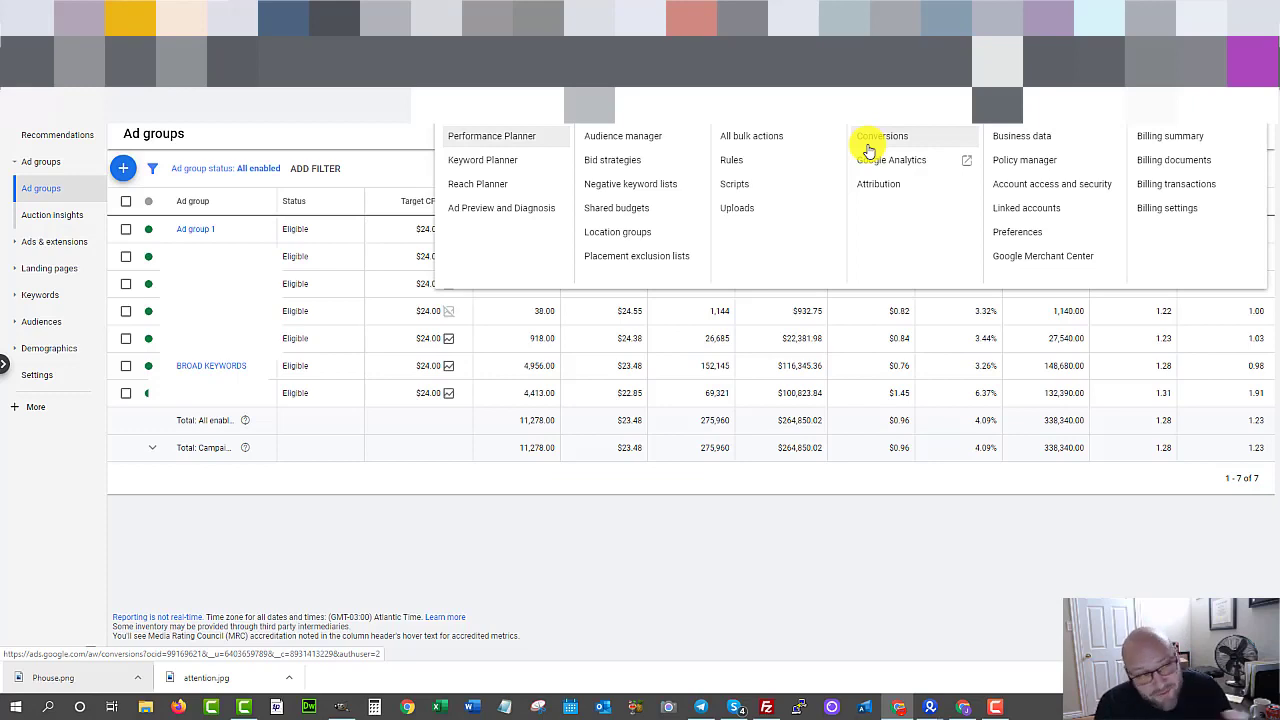
pyautogui.click(575, 545)
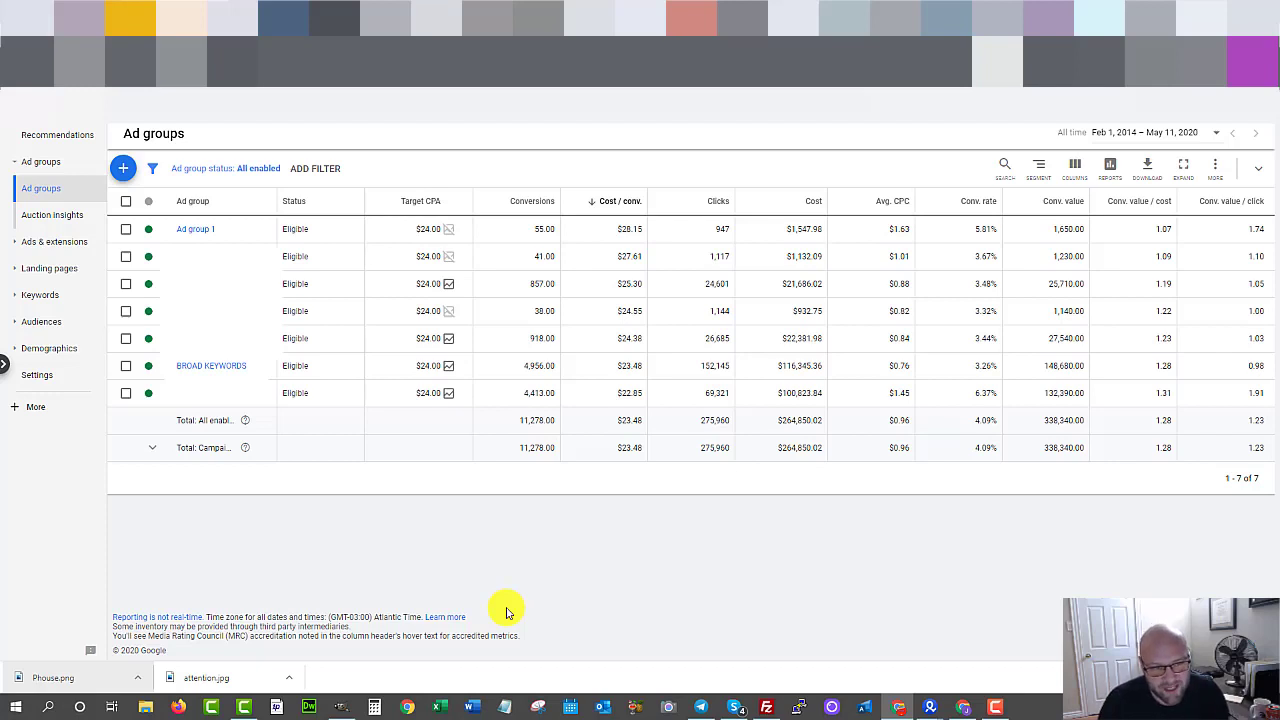
pyautogui.click(12, 291)
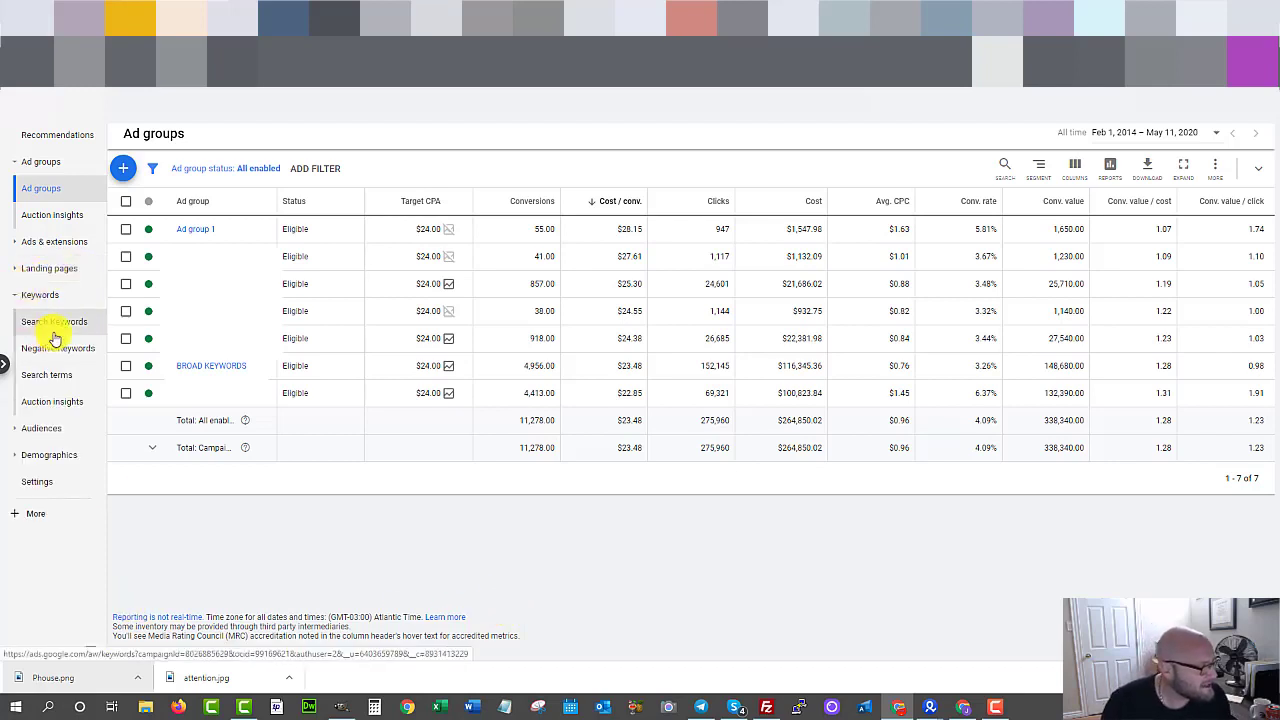
pyautogui.click(33, 378)
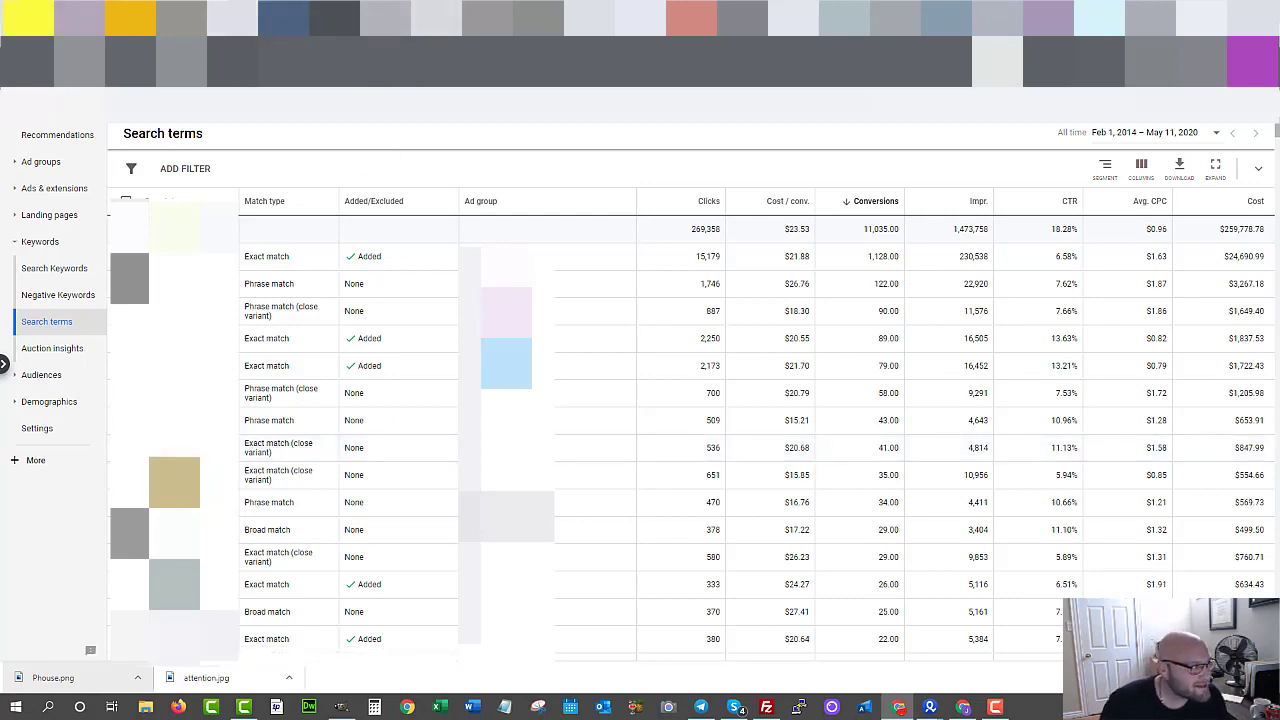
# Step: Return to the new campaign's general settings, and review the Free Starter and Premium Member packages on the Powerhouse Affiliate site
pyautogui.click(60, 11)
pyautogui.scroll(8, 135, 428)
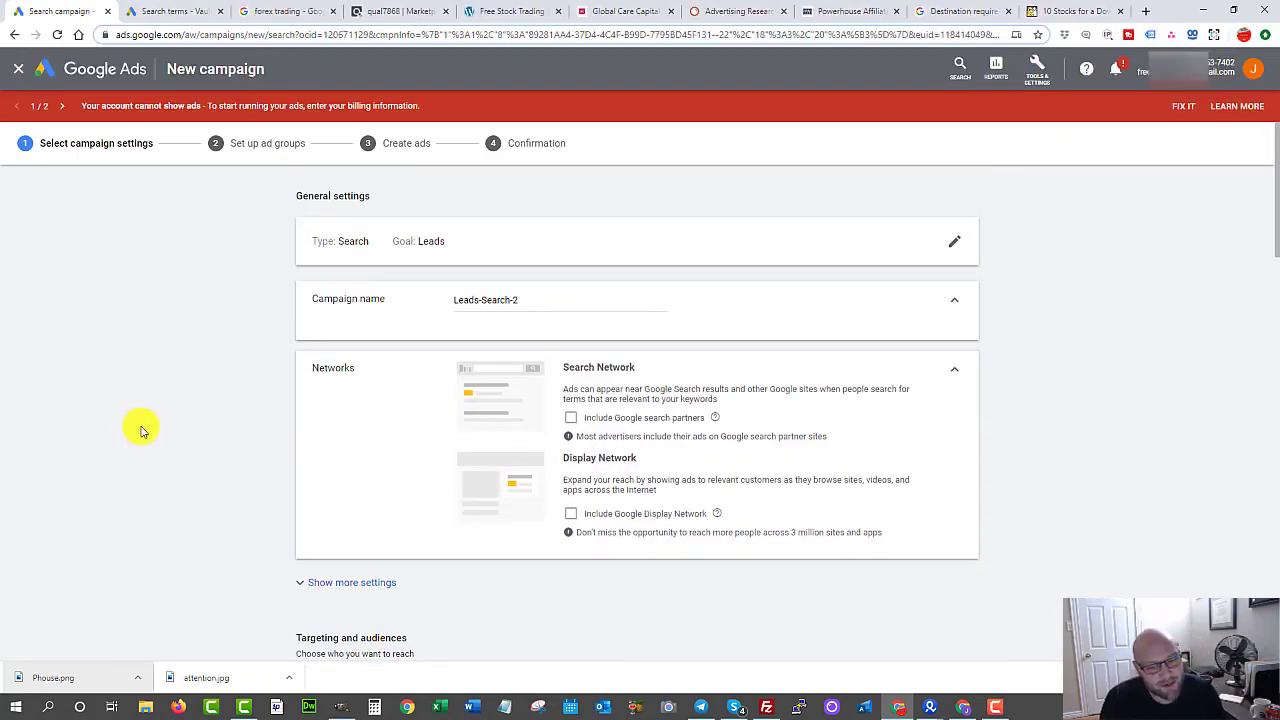
pyautogui.click(822, 12)
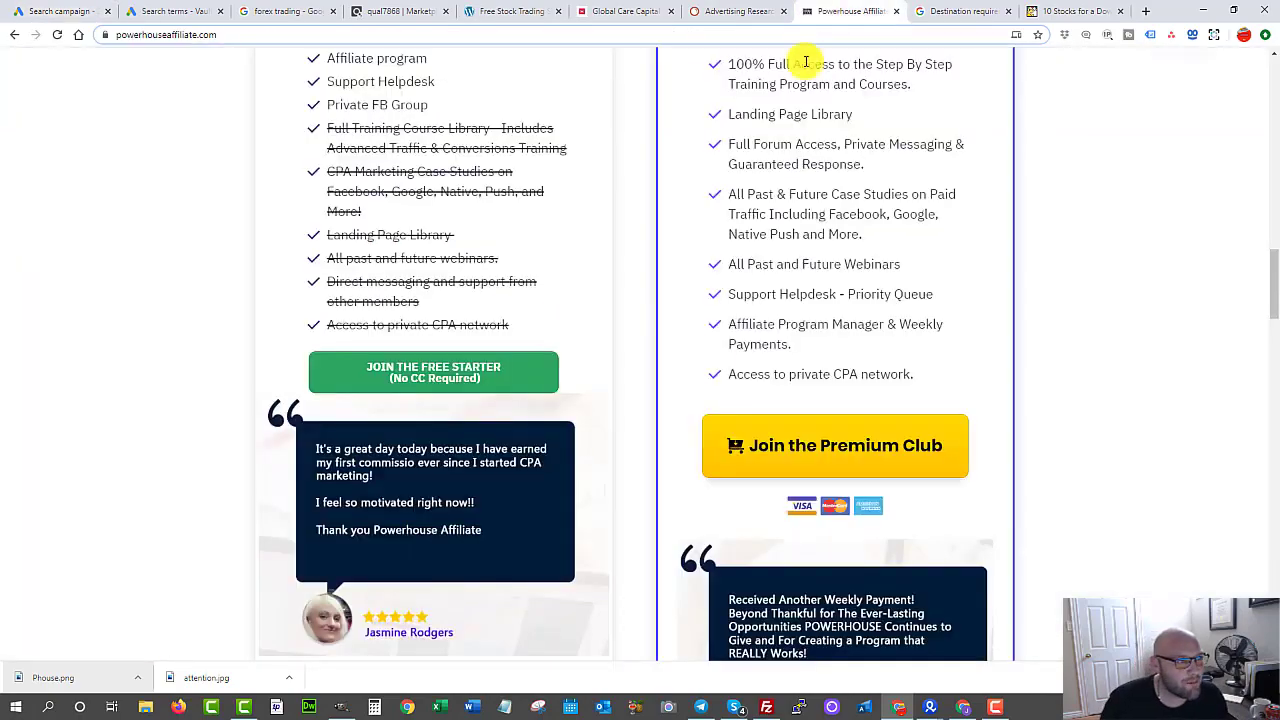
pyautogui.scroll(5, 697, 345)
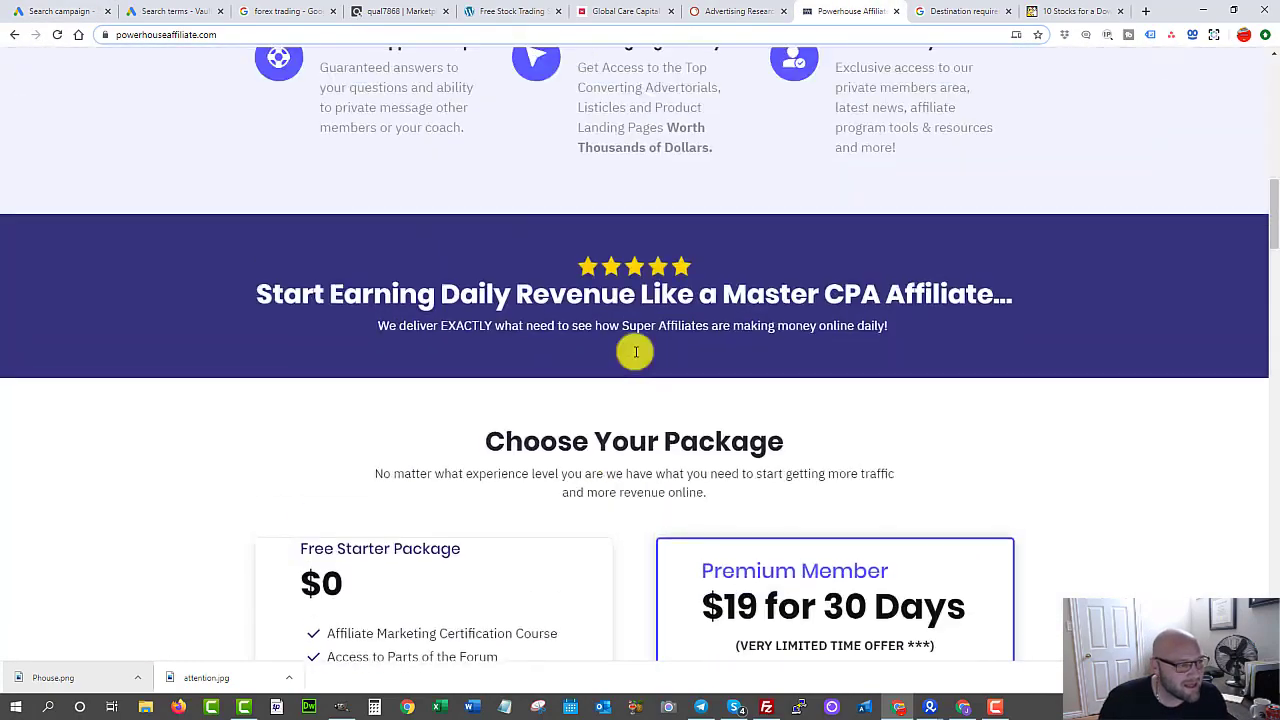
pyautogui.scroll(-2, 377, 413)
pyautogui.moveTo(478, 329); pyautogui.dragTo(272, 336)
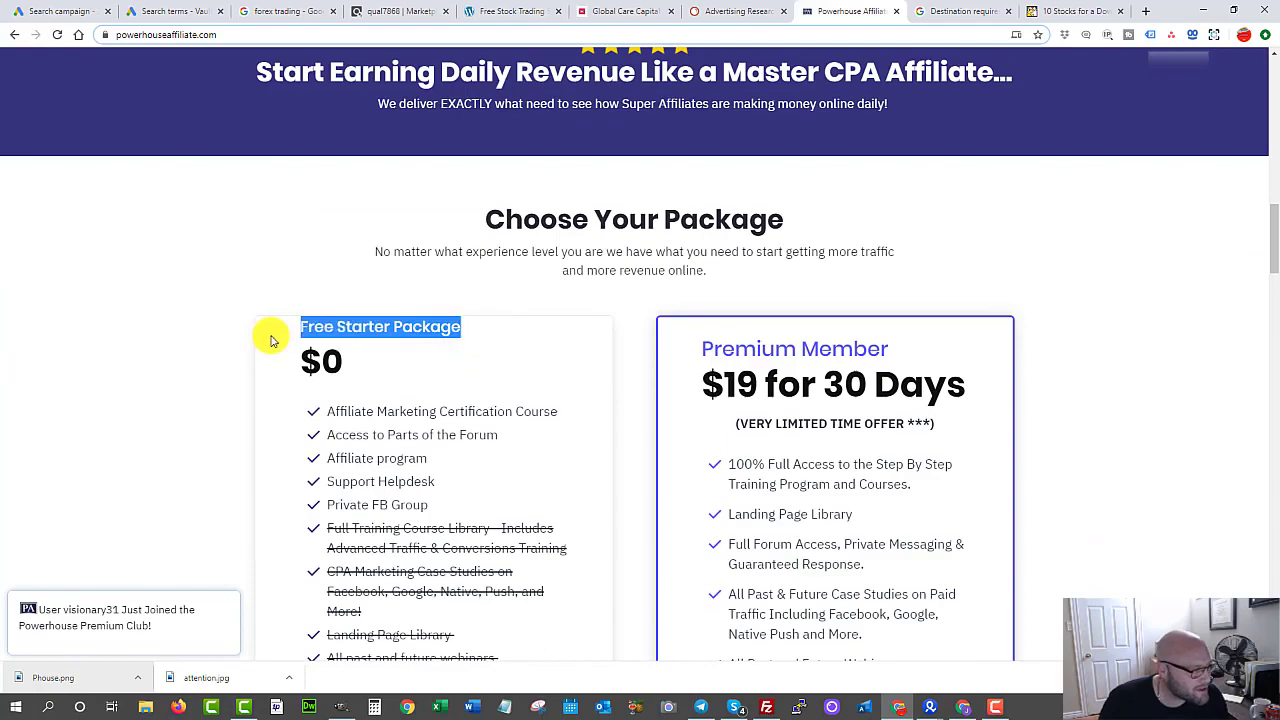
pyautogui.scroll(-3, 771, 337)
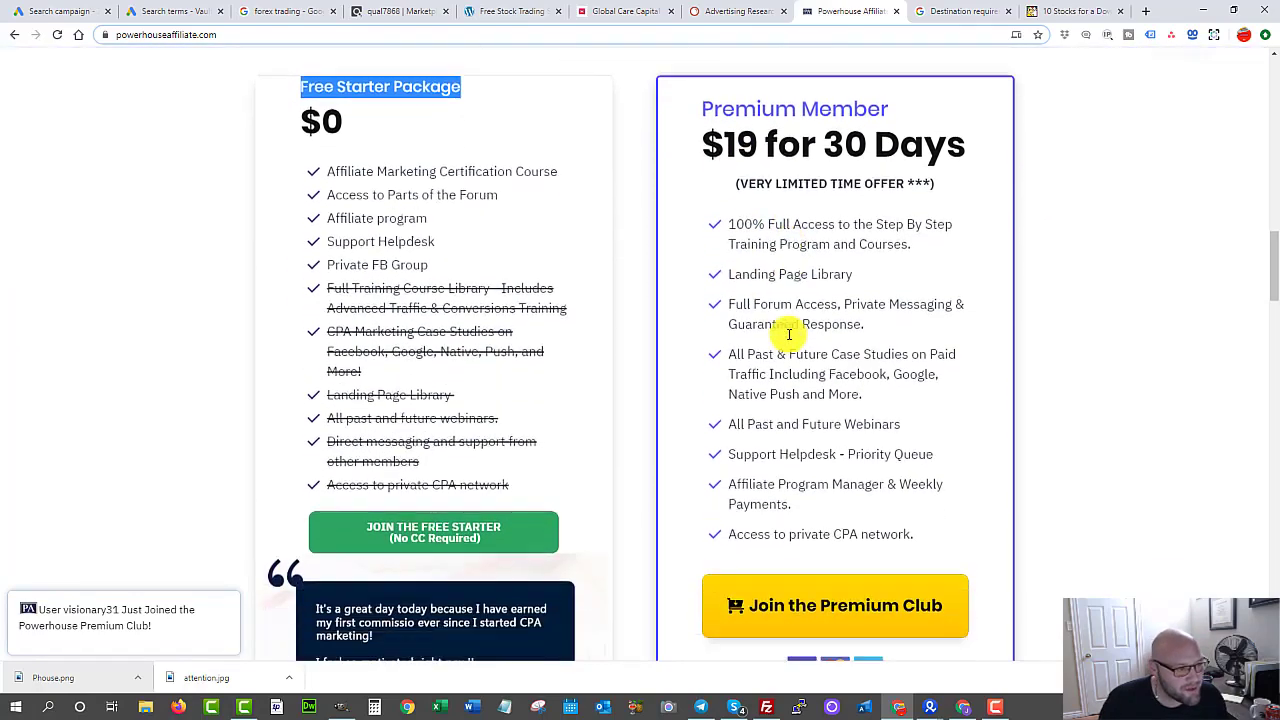
pyautogui.moveTo(730, 328); pyautogui.dragTo(900, 350)
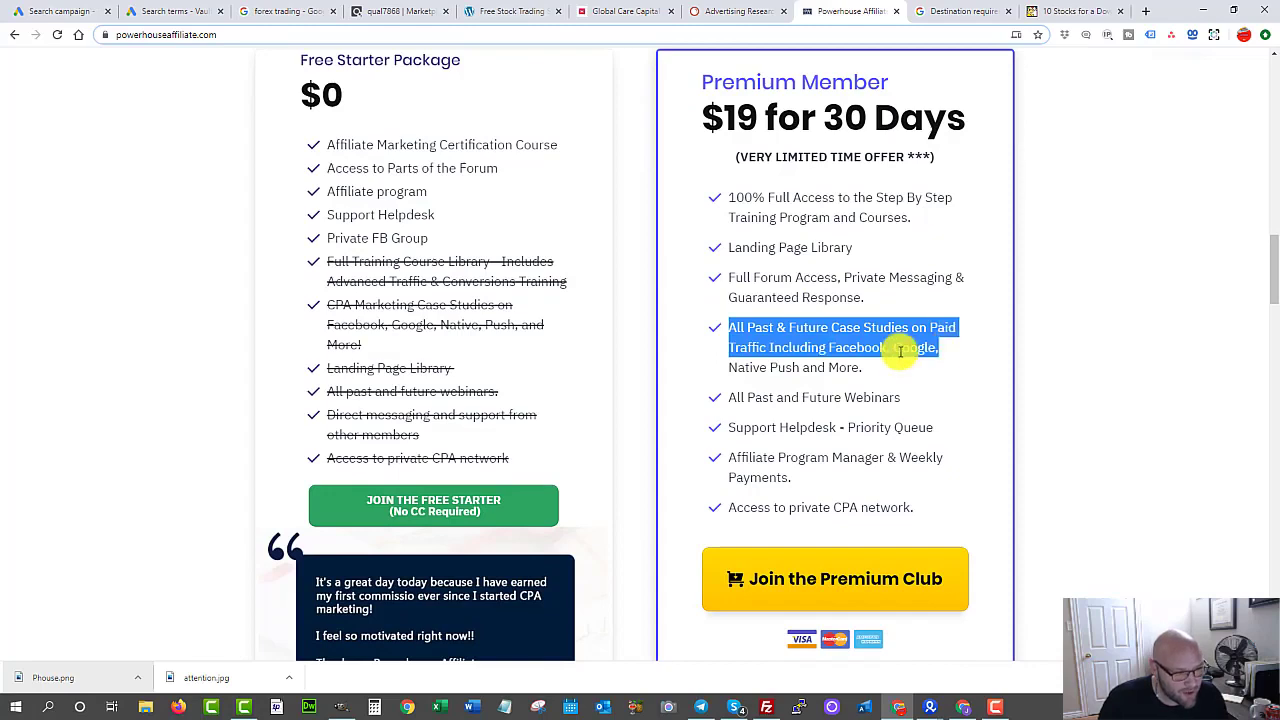
pyautogui.click(849, 349)
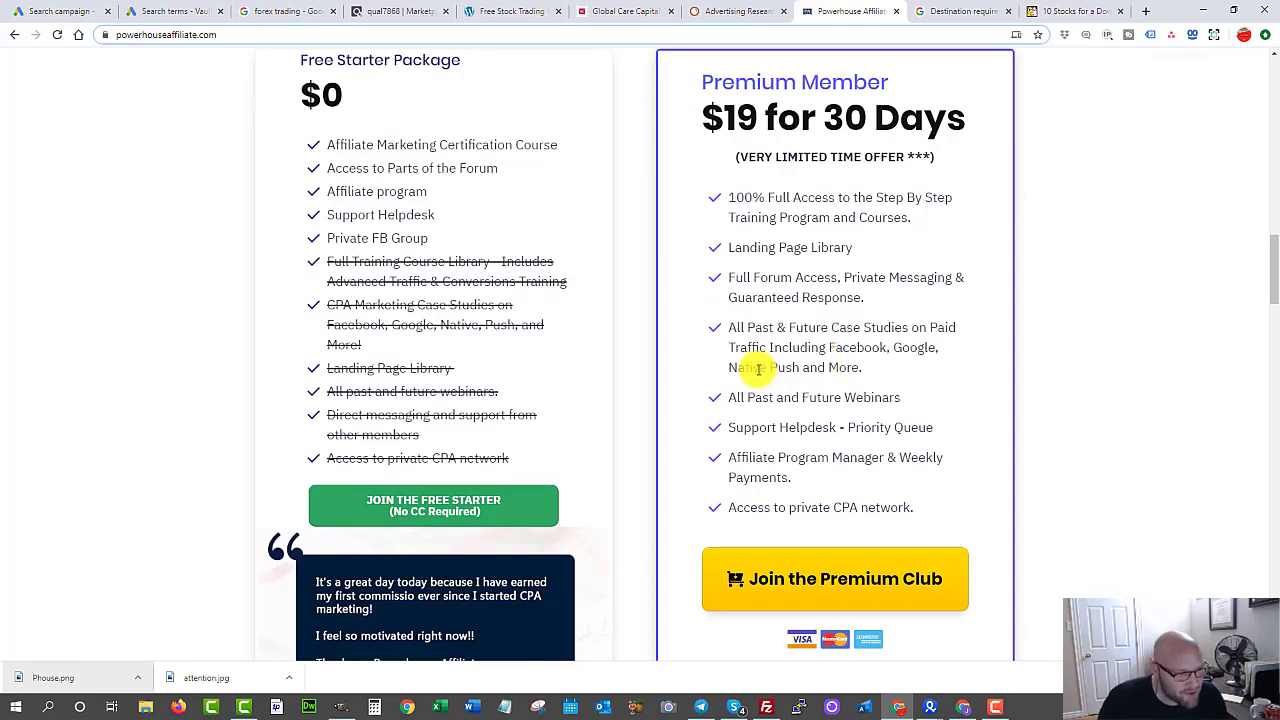
pyautogui.moveTo(753, 370); pyautogui.dragTo(808, 368)
pyautogui.click(809, 370)
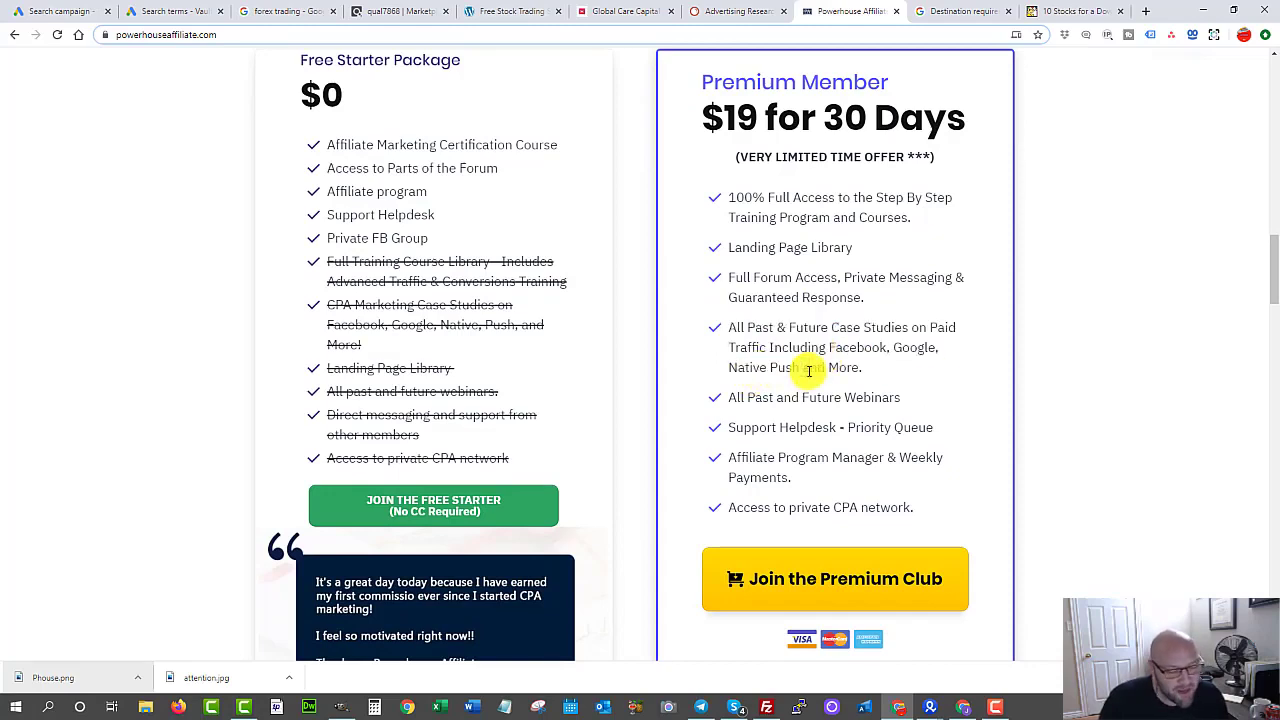